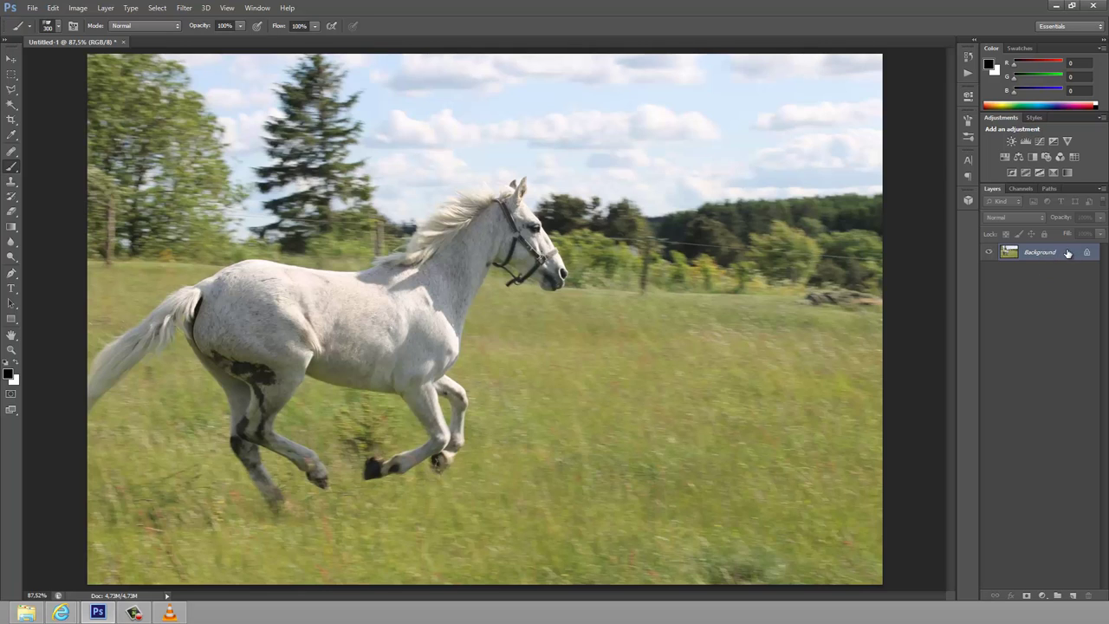
- Duplicate the Background layer to create a Background copy layer
right_click(1063, 258)
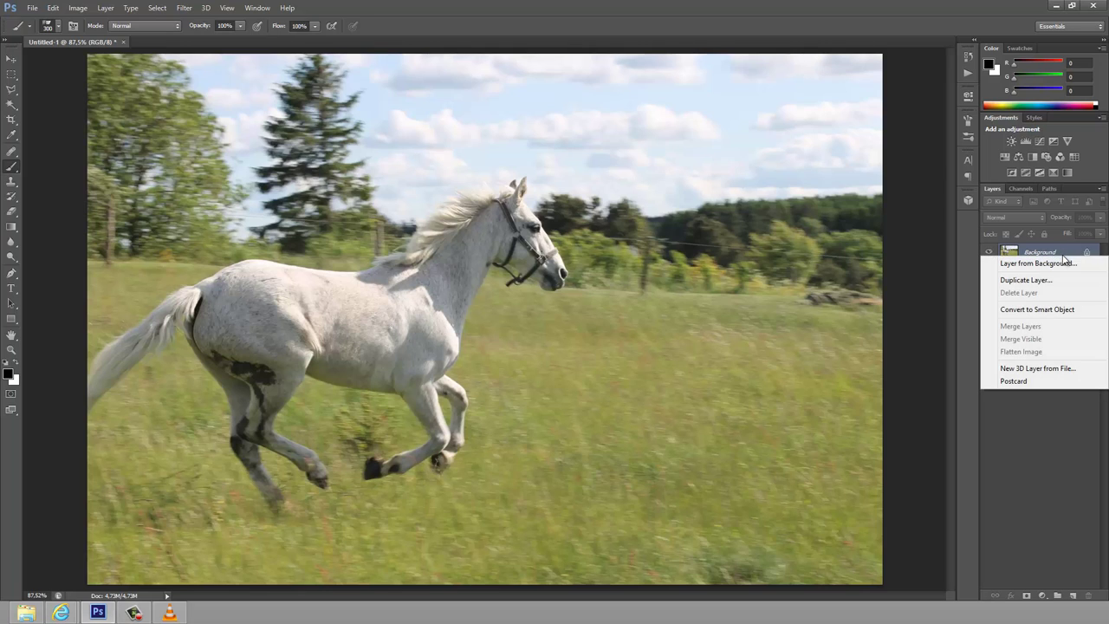
click(1025, 280)
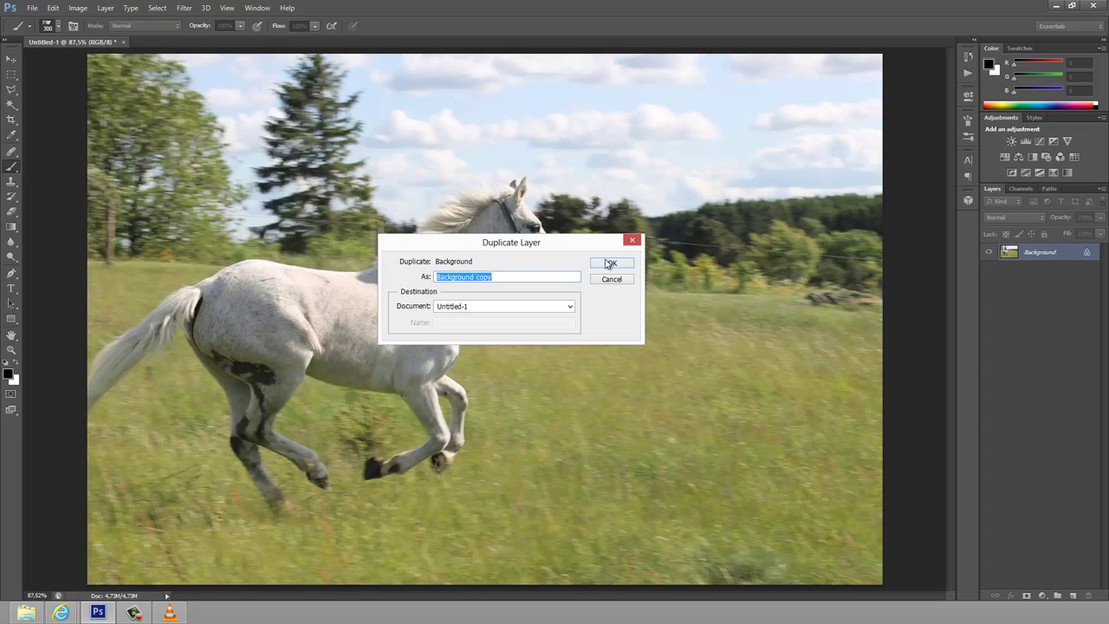
click(608, 264)
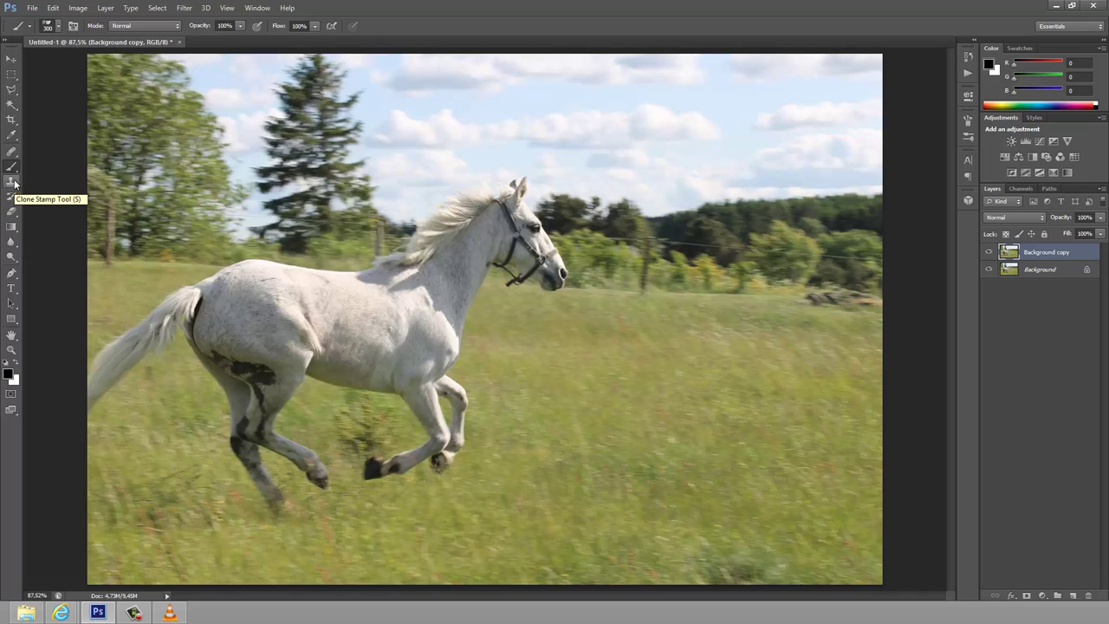
- Select the Healing Brush and set its brush size to 35 px
click(11, 151)
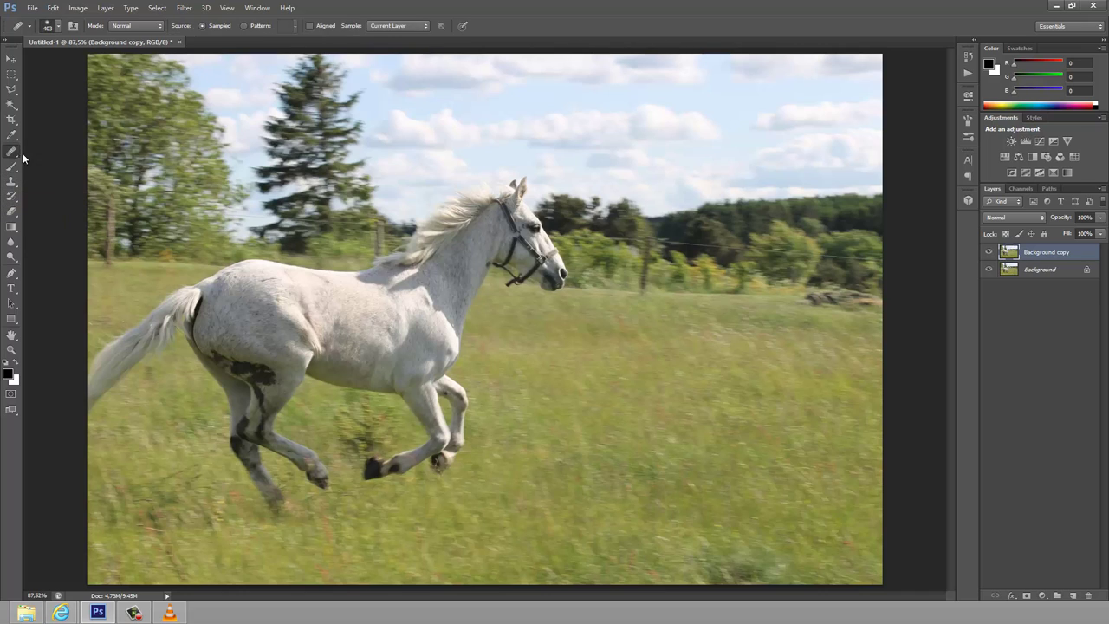
click(58, 26)
click(37, 60)
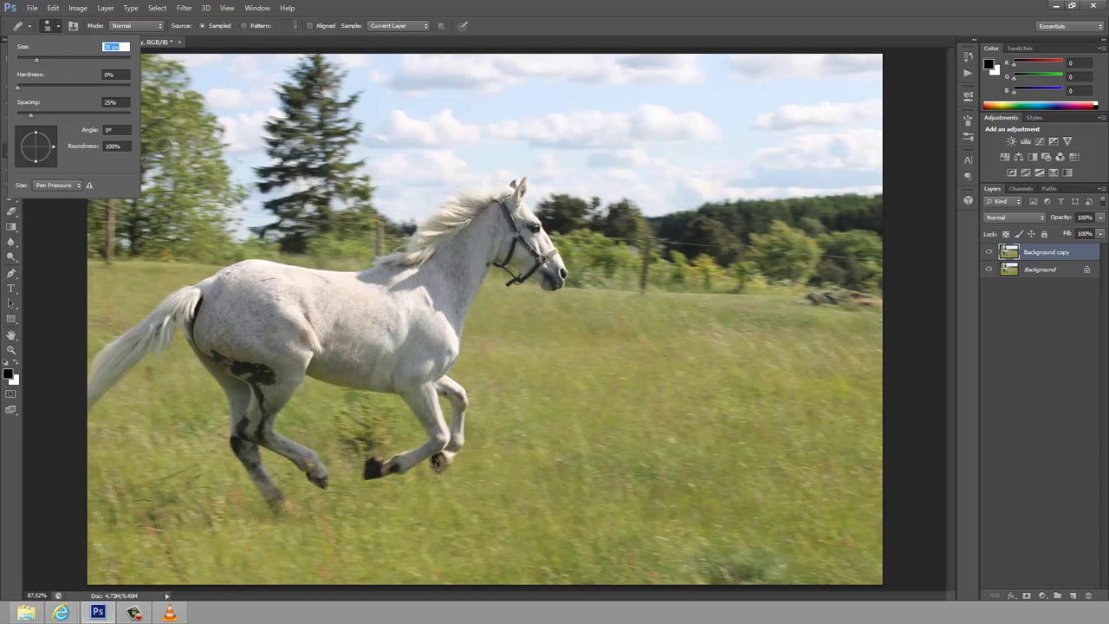
click(713, 316)
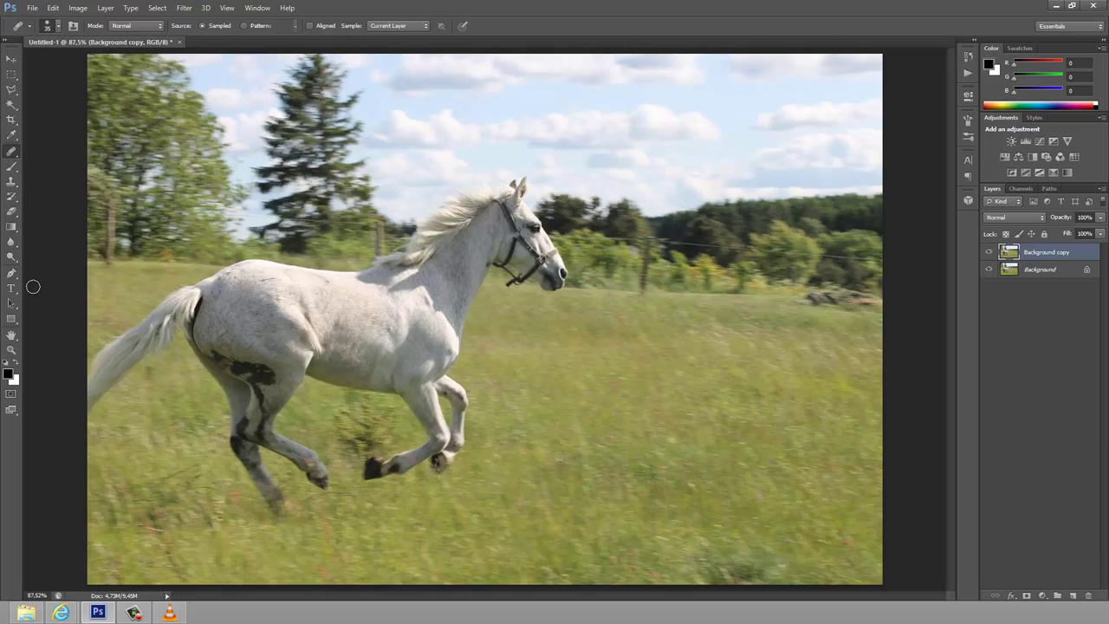
- Zoom to about 408% on the fence wire beyond the horse's head
click(11, 348)
drag(715, 270, 758, 302)
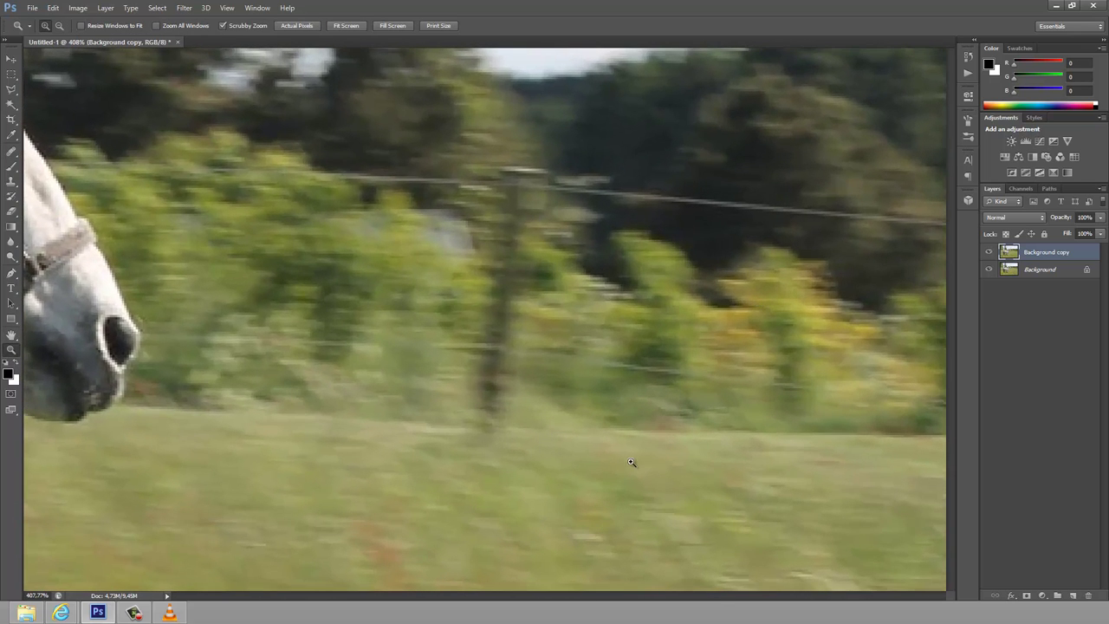
mouse_move(633, 596)
mouse_down()
mouse_move(761, 615)
mouse_move(751, 612)
mouse_up()
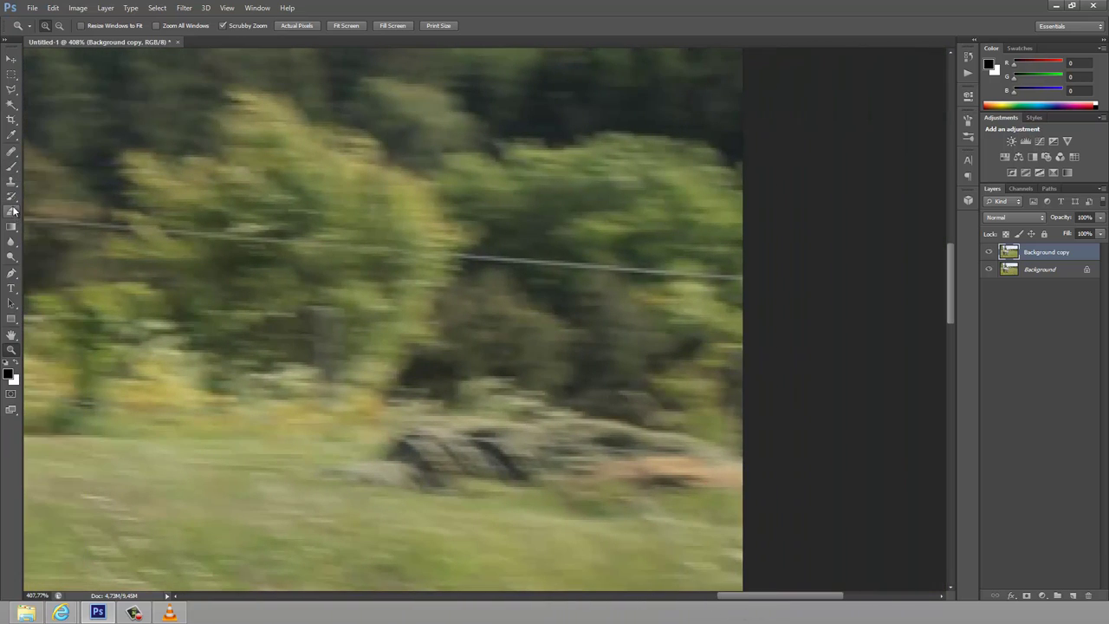
- Heal the wire along the right edge, sampling clean foliage as the source
click(12, 154)
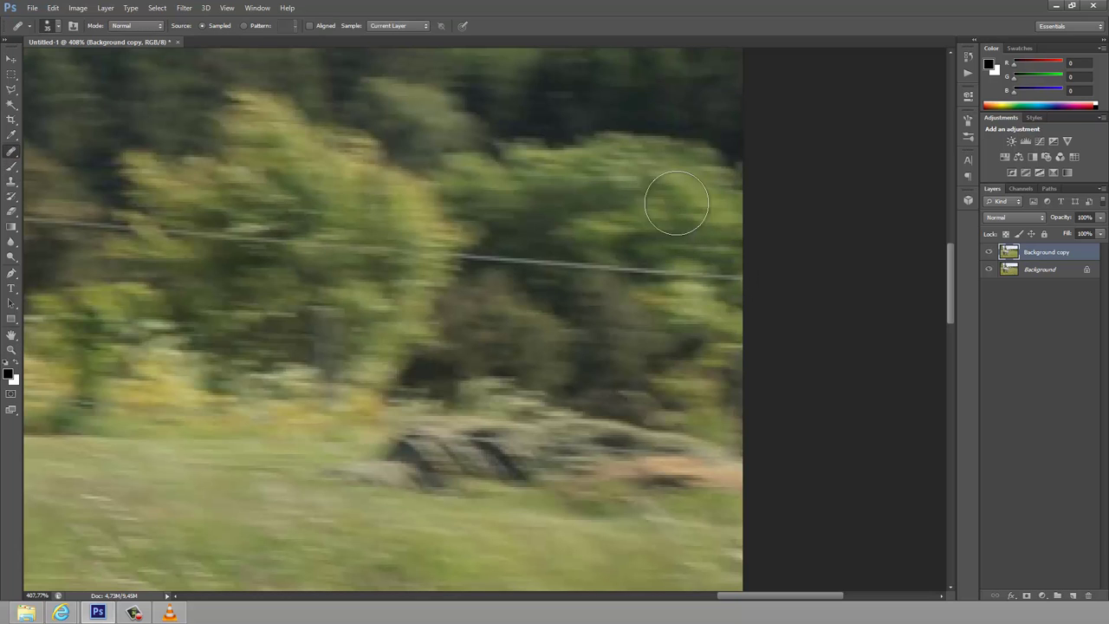
drag(718, 277, 385, 260)
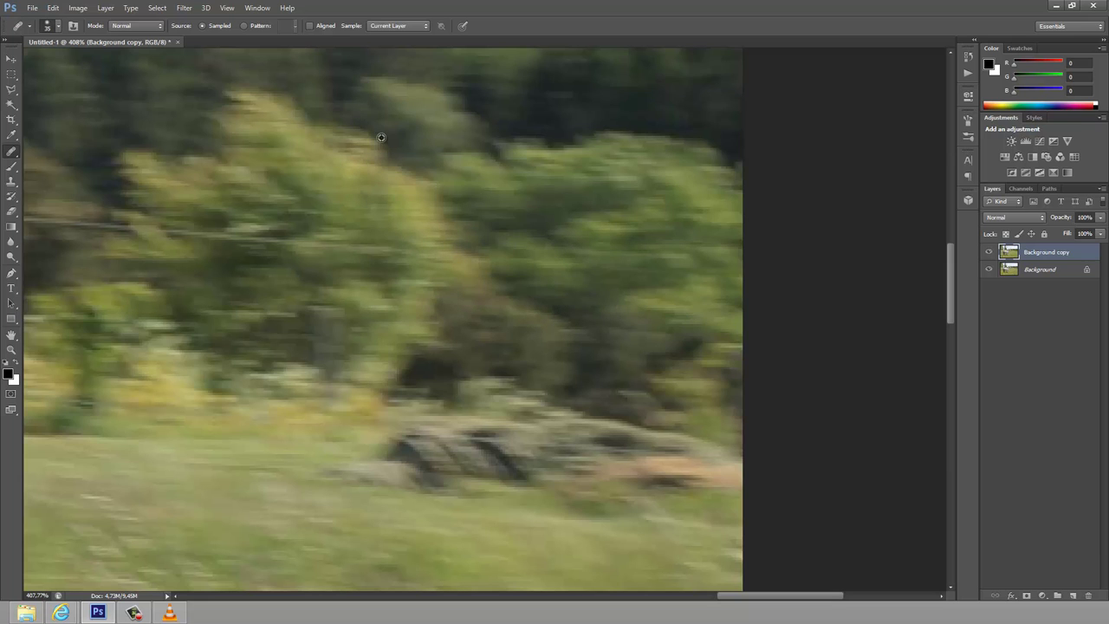
alt+click(381, 137)
drag(560, 255, 251, 236)
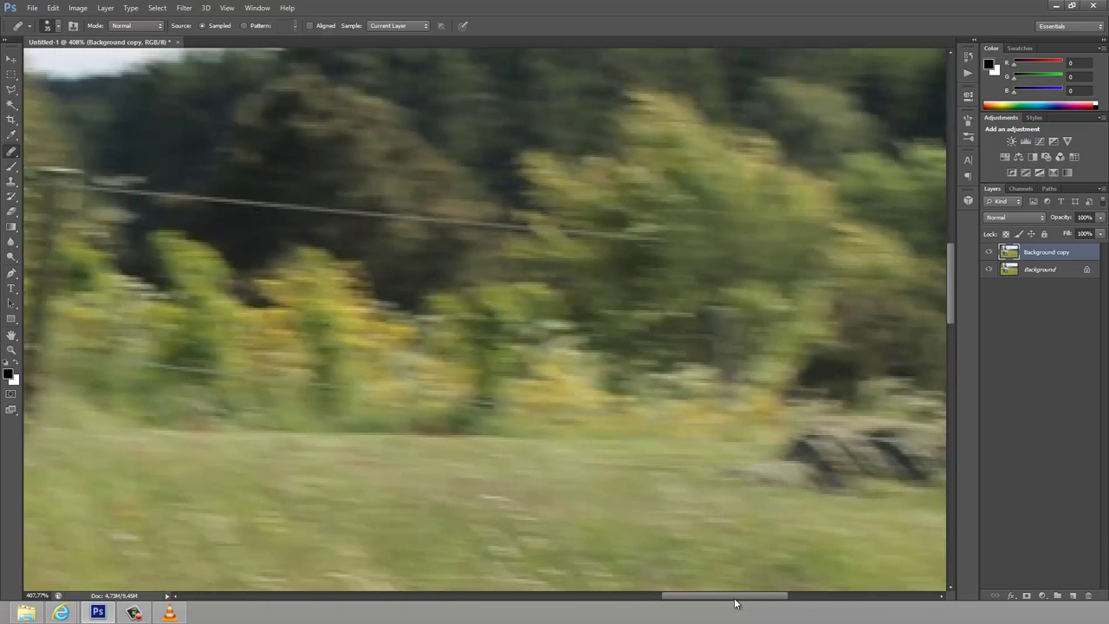
drag(786, 602, 718, 604)
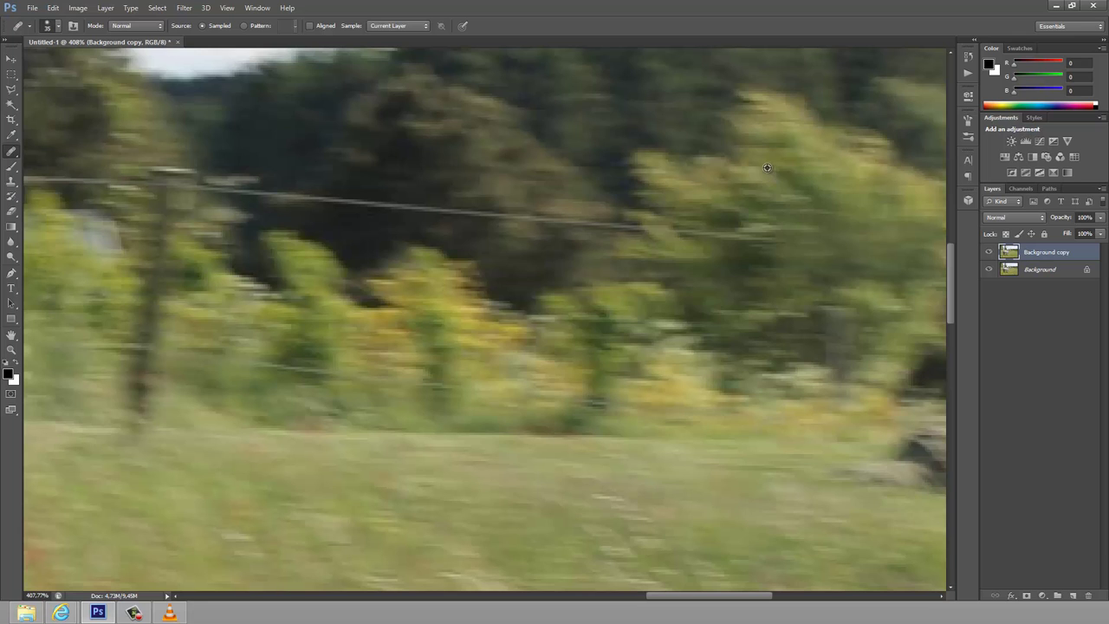
- Heal the fence wires through the trees and bushes, resampling clean foliage as needed
mouse_move(771, 224)
mouse_down()
mouse_move(466, 224)
mouse_move(220, 191)
mouse_up()
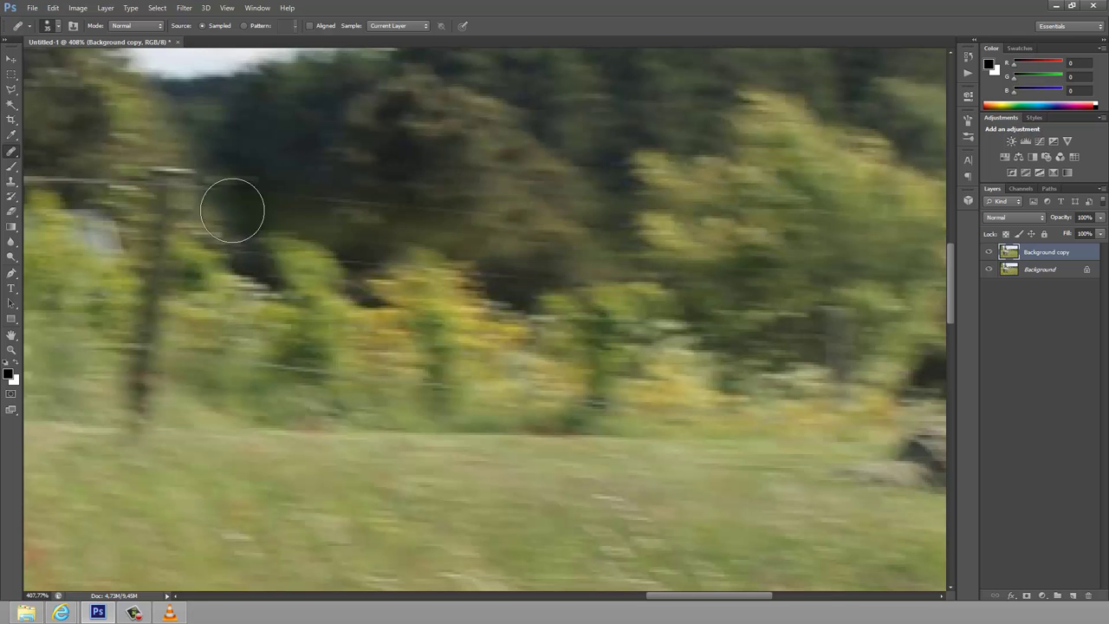
alt+click(795, 187)
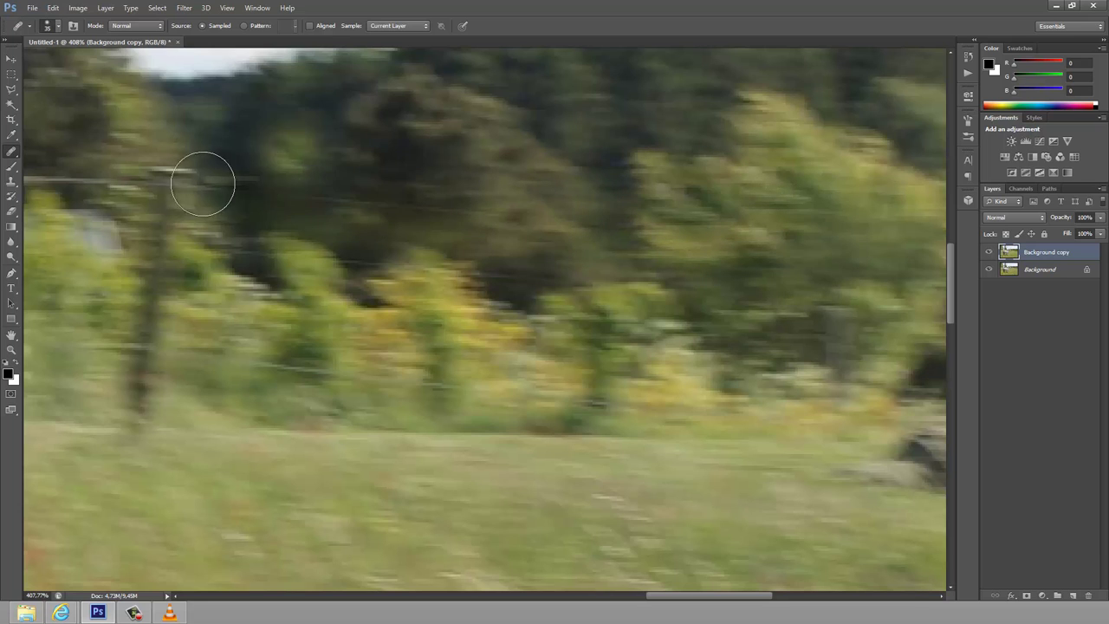
drag(741, 604, 715, 602)
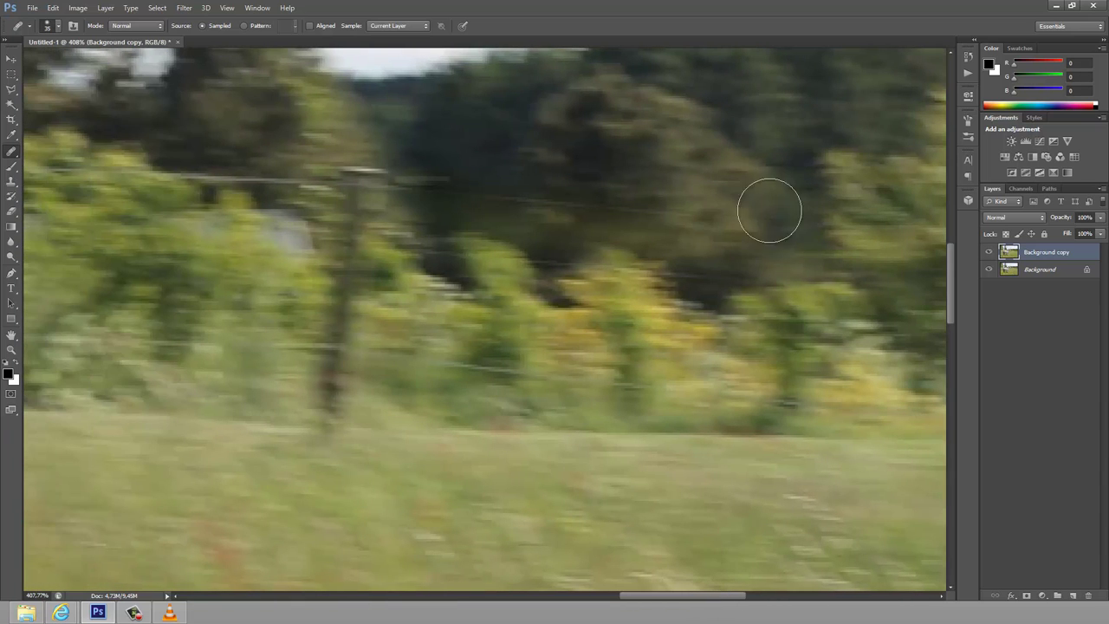
mouse_move(606, 177)
mouse_down()
mouse_move(495, 208)
mouse_move(401, 179)
mouse_up()
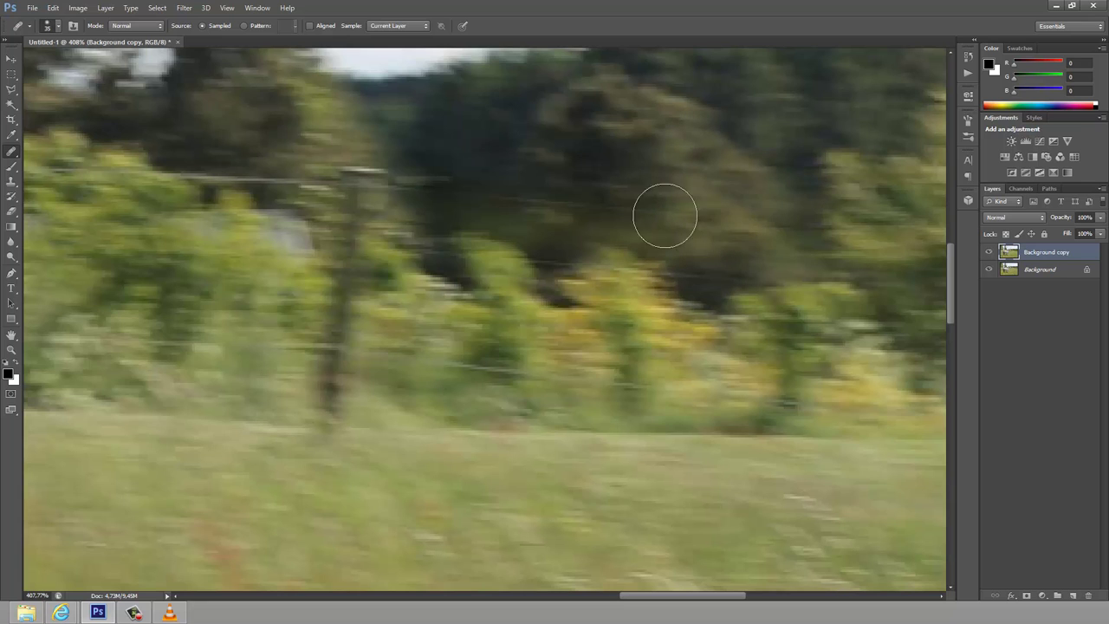
drag(664, 216, 413, 187)
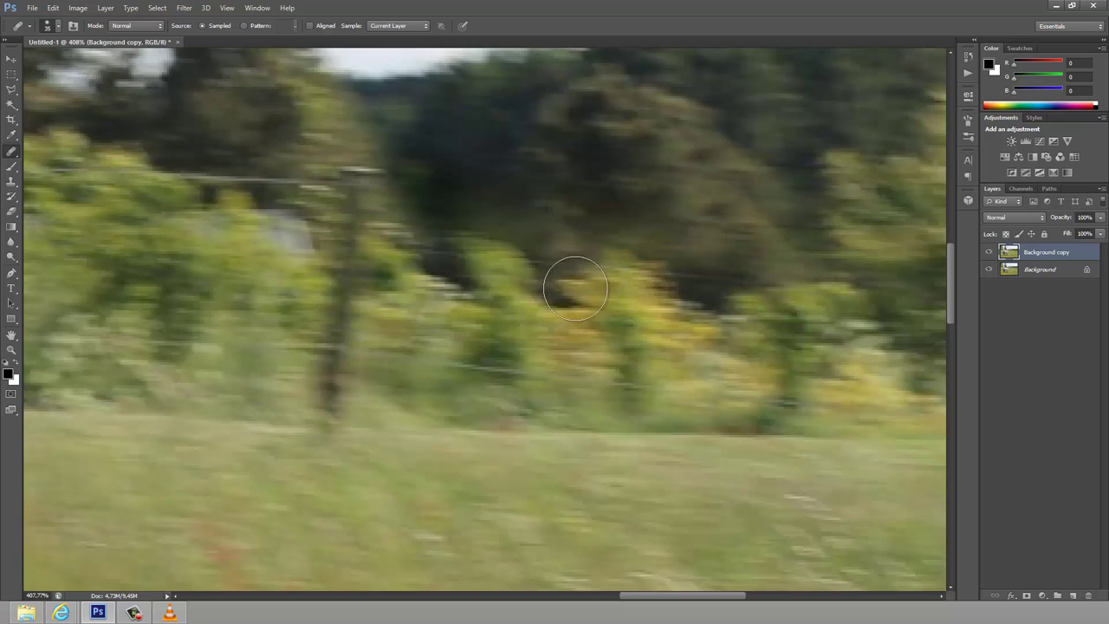
alt+click(447, 180)
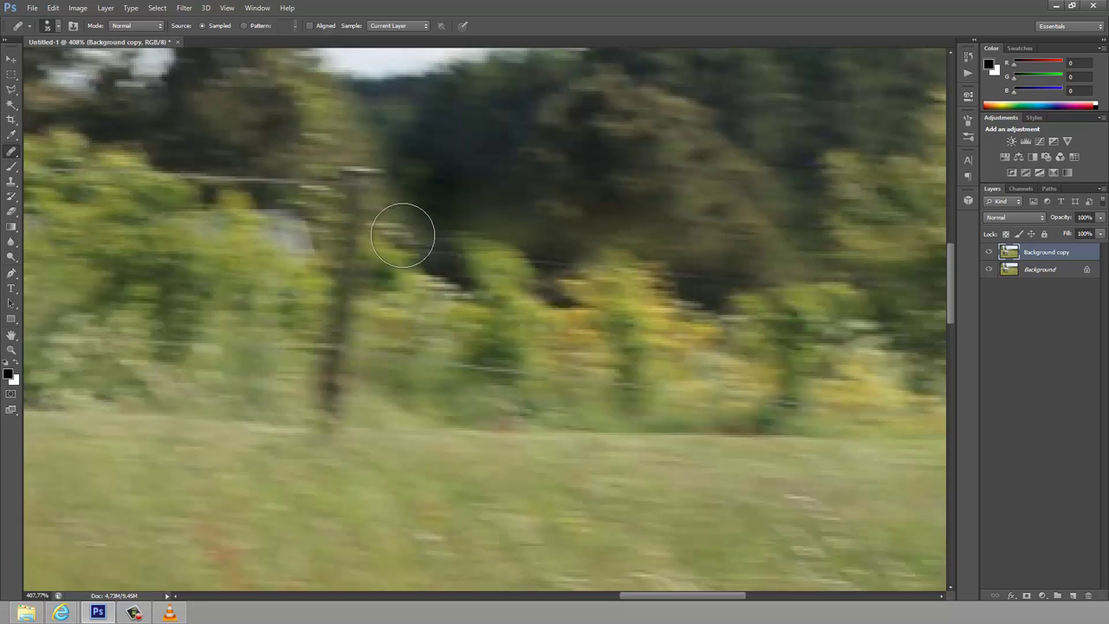
drag(456, 245, 807, 284)
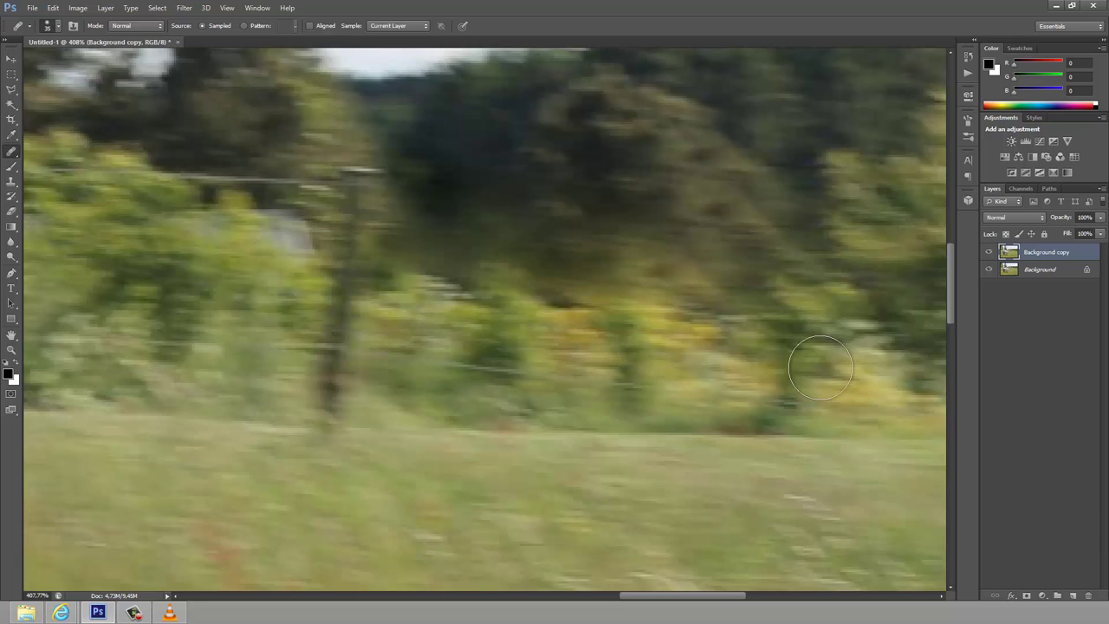
mouse_move(820, 368)
mouse_down()
mouse_move(817, 321)
mouse_move(844, 379)
mouse_move(783, 396)
mouse_move(385, 358)
mouse_up()
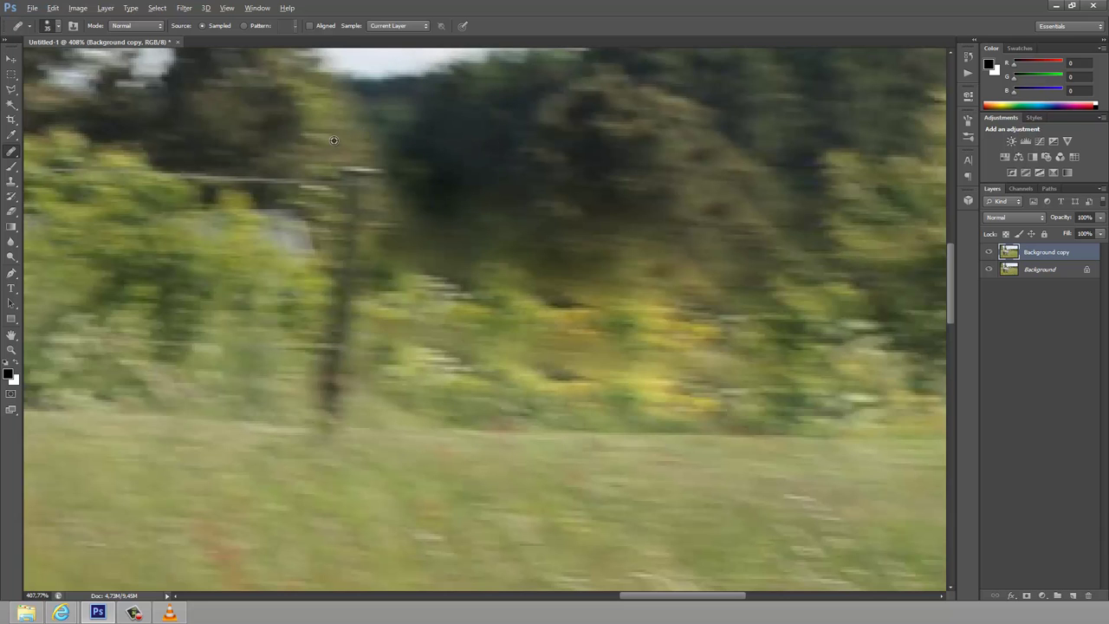
- Cover the vertical wooden fence post with sampled dark tree texture
alt+click(451, 141)
drag(359, 166, 324, 407)
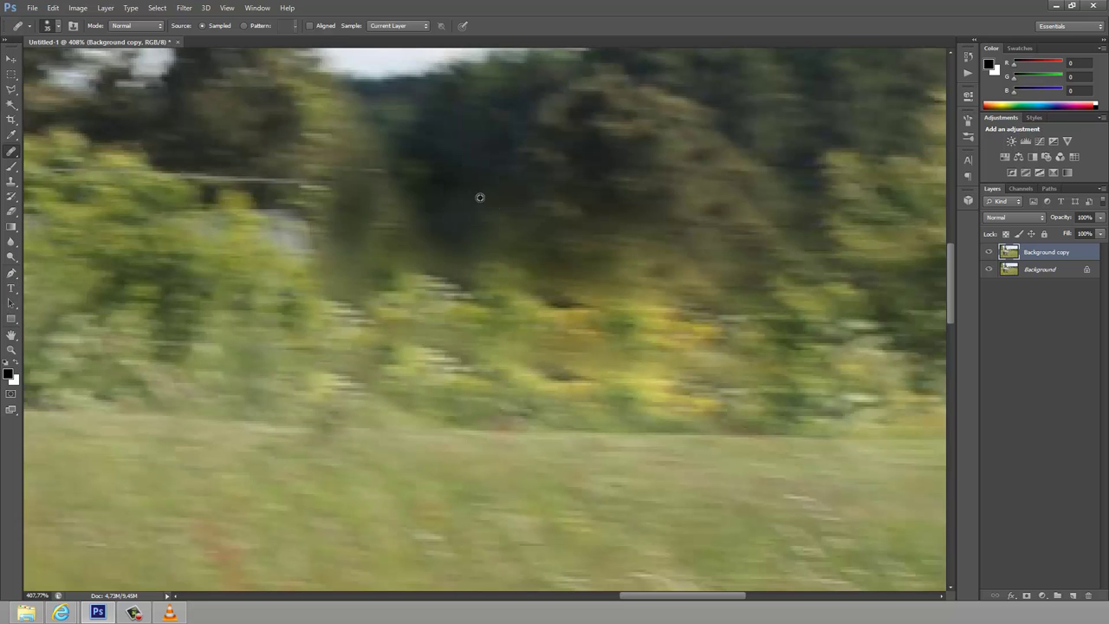
drag(368, 210, 366, 195)
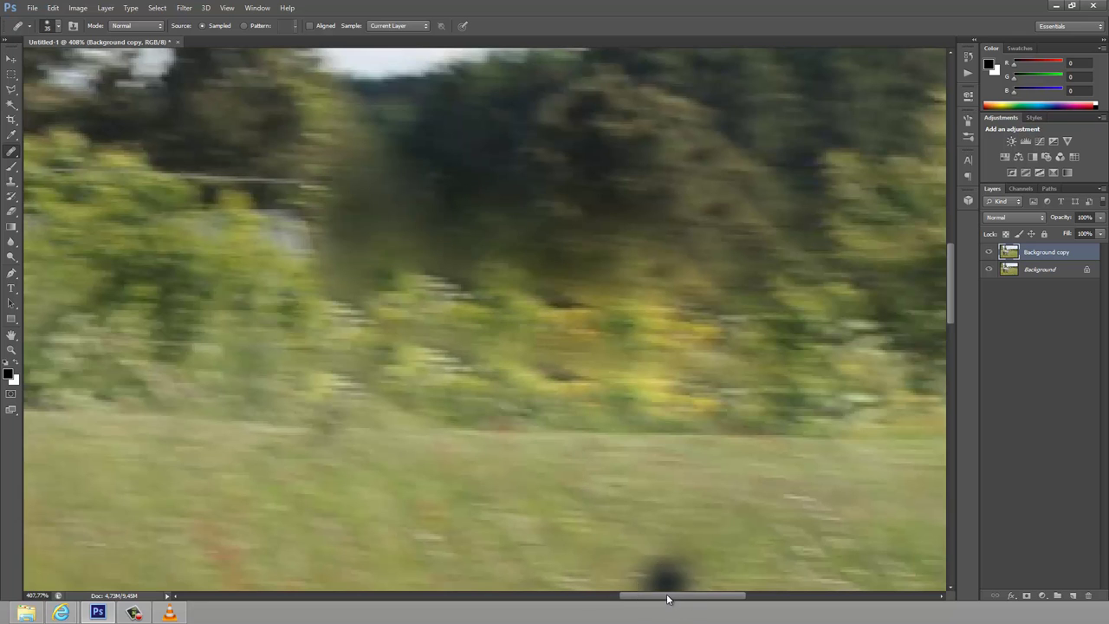
drag(671, 597, 739, 609)
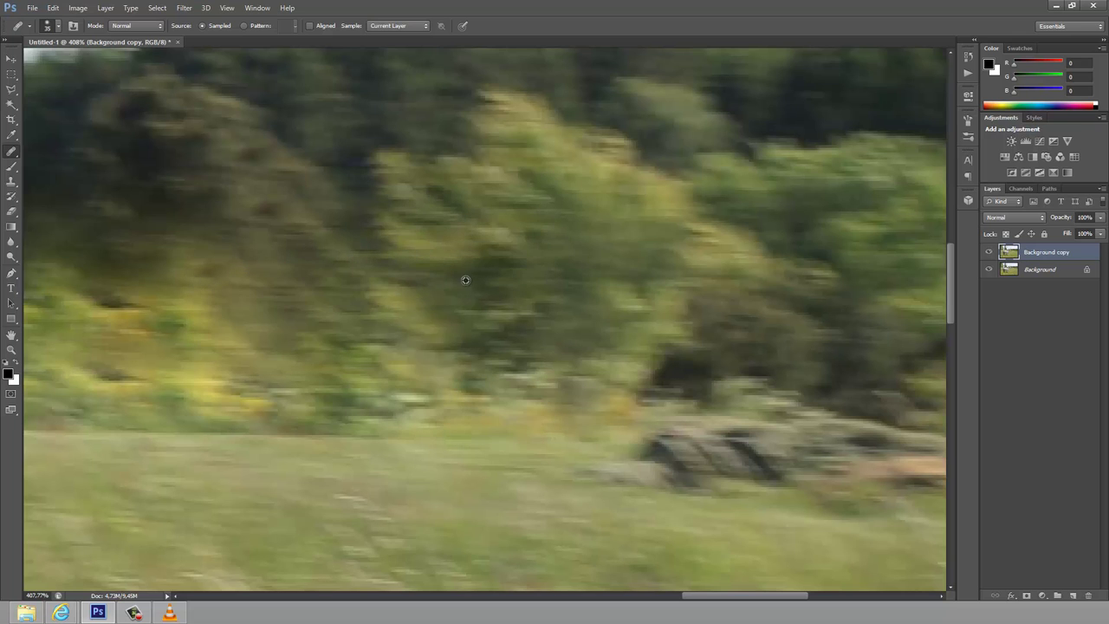
drag(428, 382, 269, 388)
key(ctrl+z)
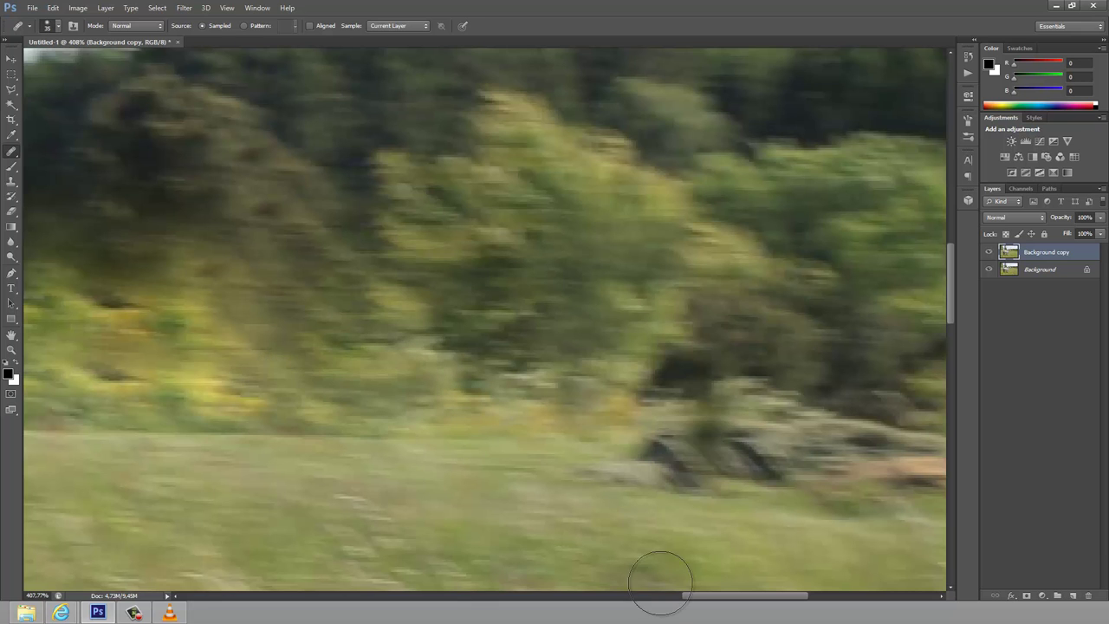
drag(693, 604, 588, 598)
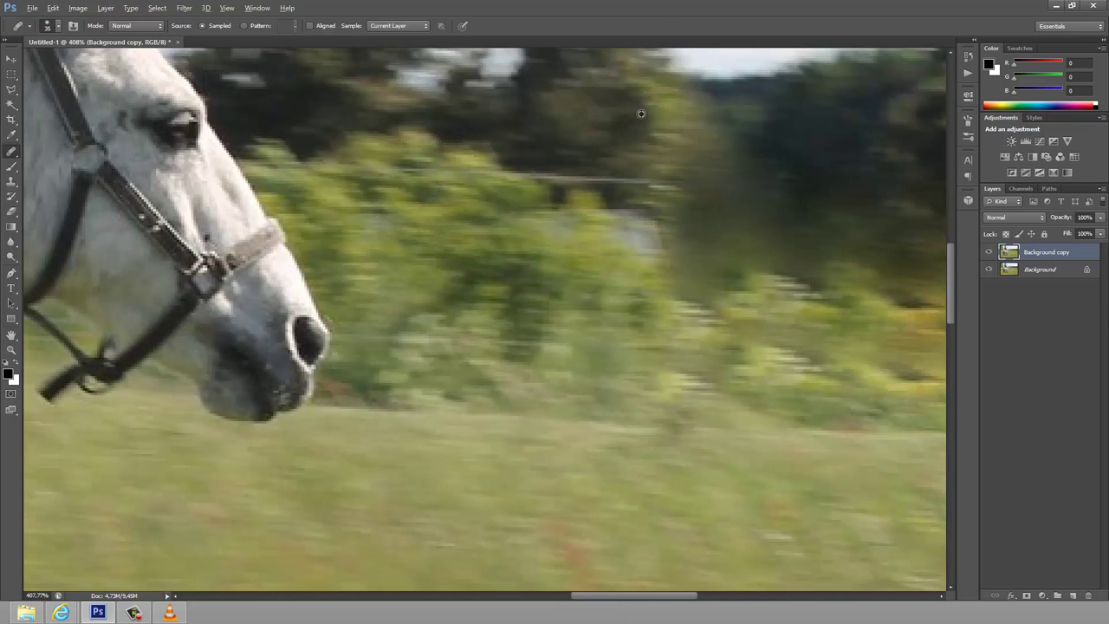
alt+click(638, 246)
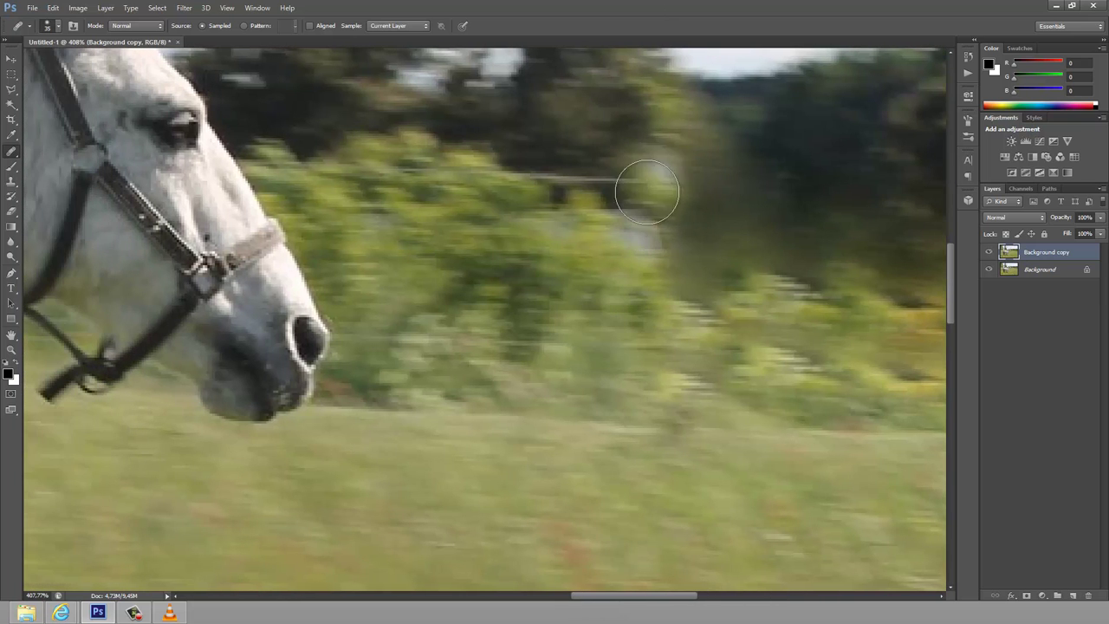
mouse_move(648, 181)
mouse_down()
mouse_move(641, 212)
mouse_move(550, 181)
mouse_move(364, 181)
mouse_move(282, 161)
mouse_up()
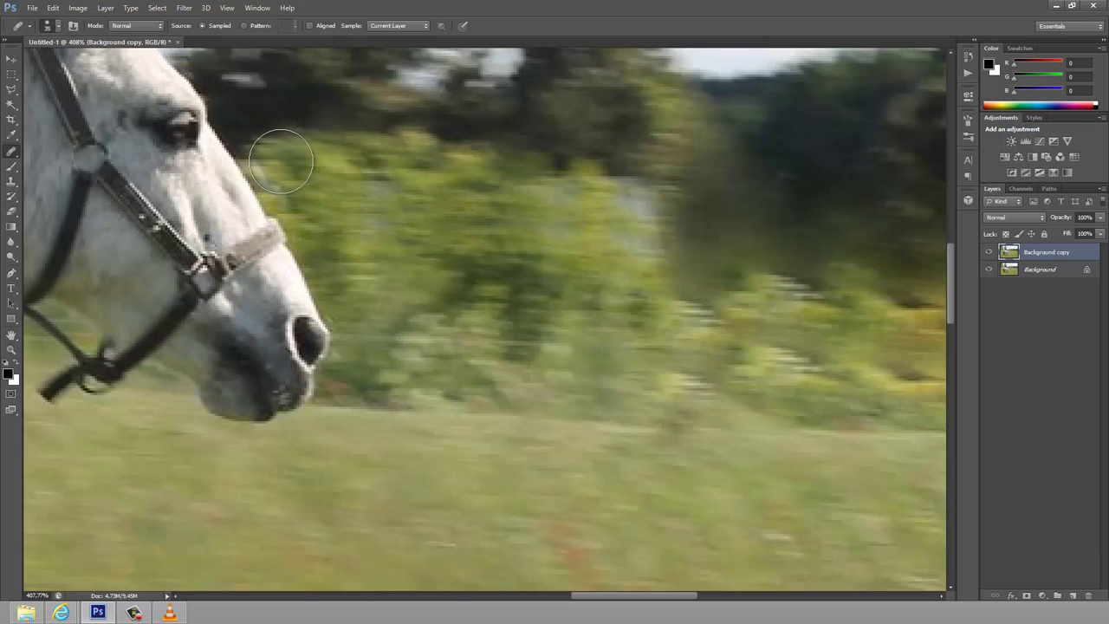
key(ctrl+z)
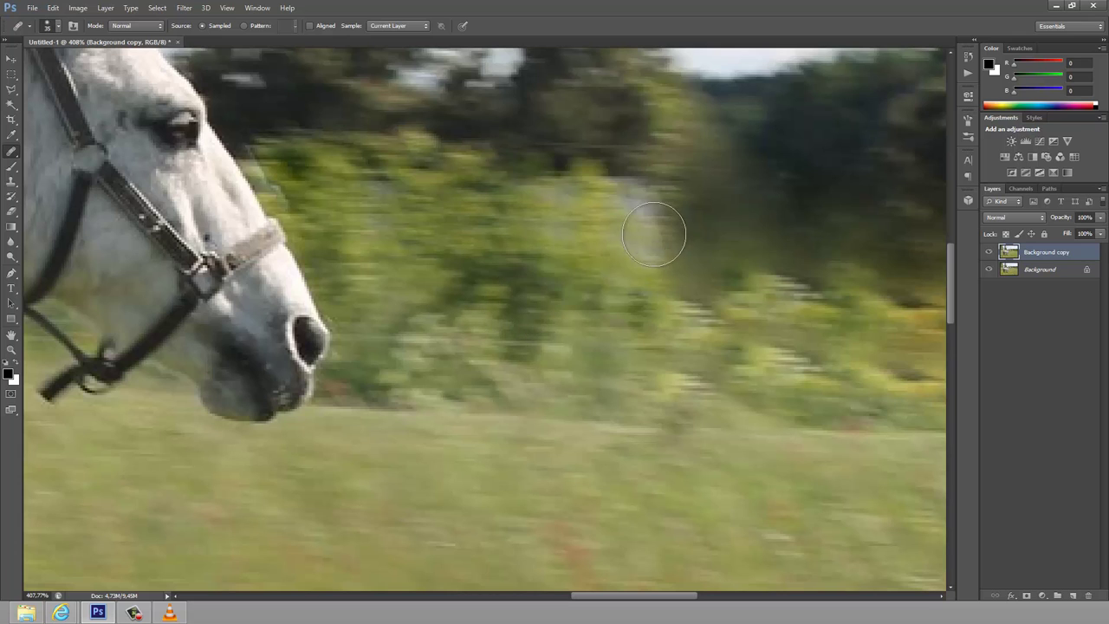
key(ctrl+alt+z)
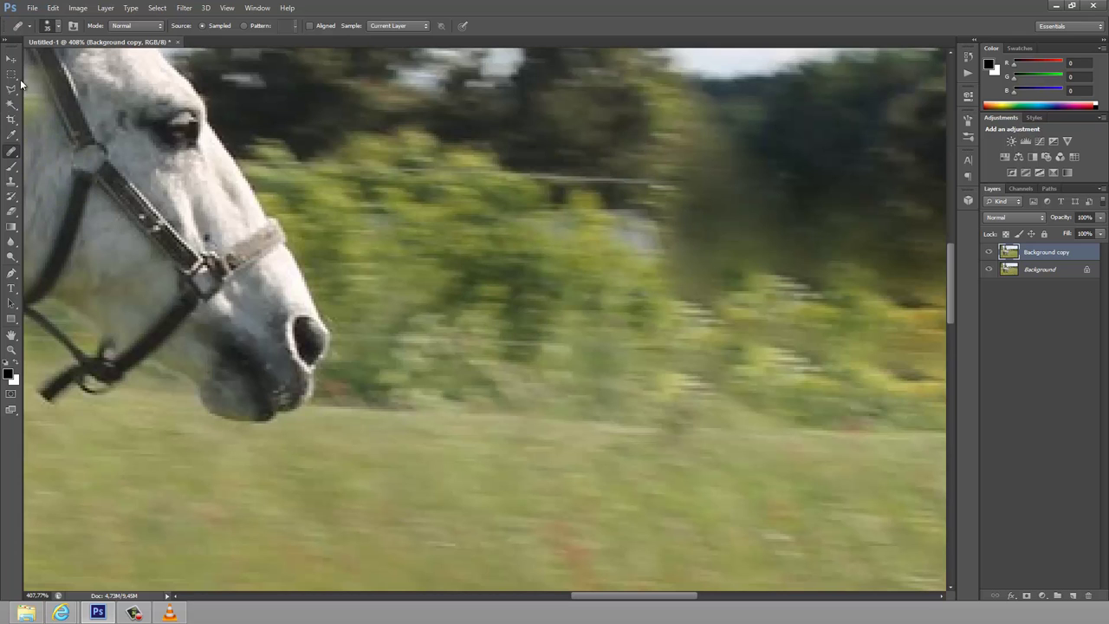
- Lasso-select the trees ahead of the horse's head, heal the fence rail inside, then deselect
click(10, 90)
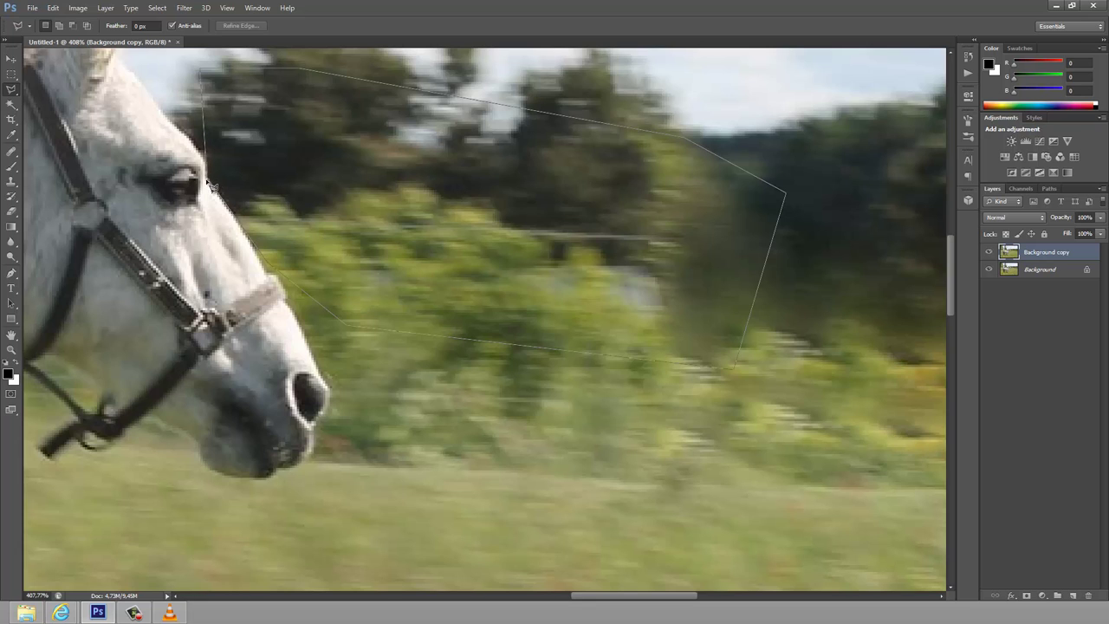
click(211, 184)
click(11, 150)
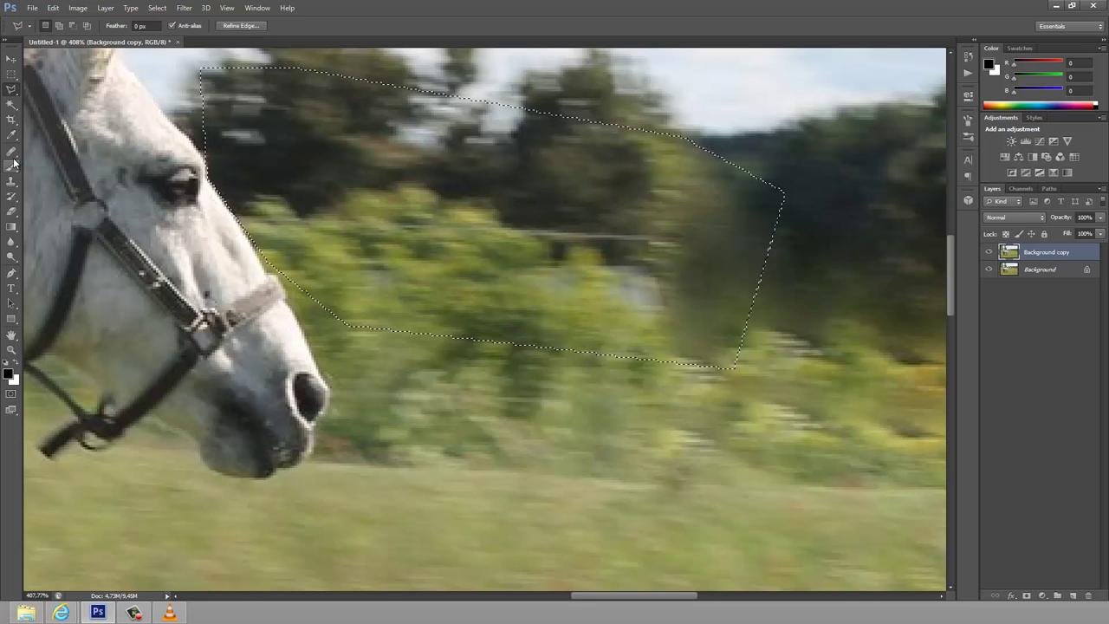
alt+click(651, 190)
drag(649, 222, 509, 234)
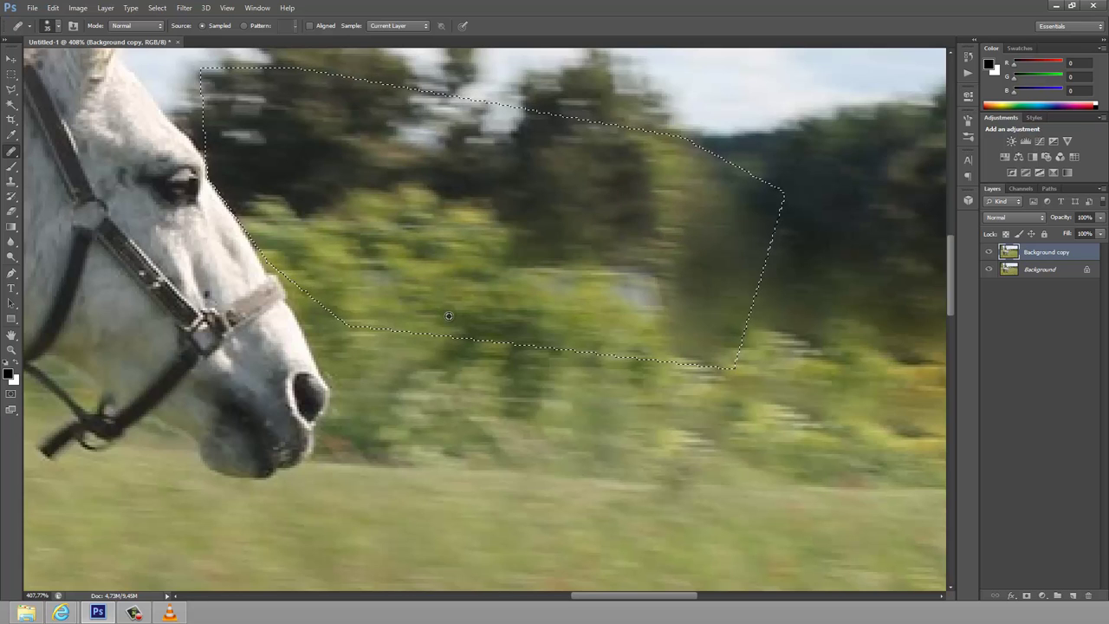
drag(309, 227, 279, 208)
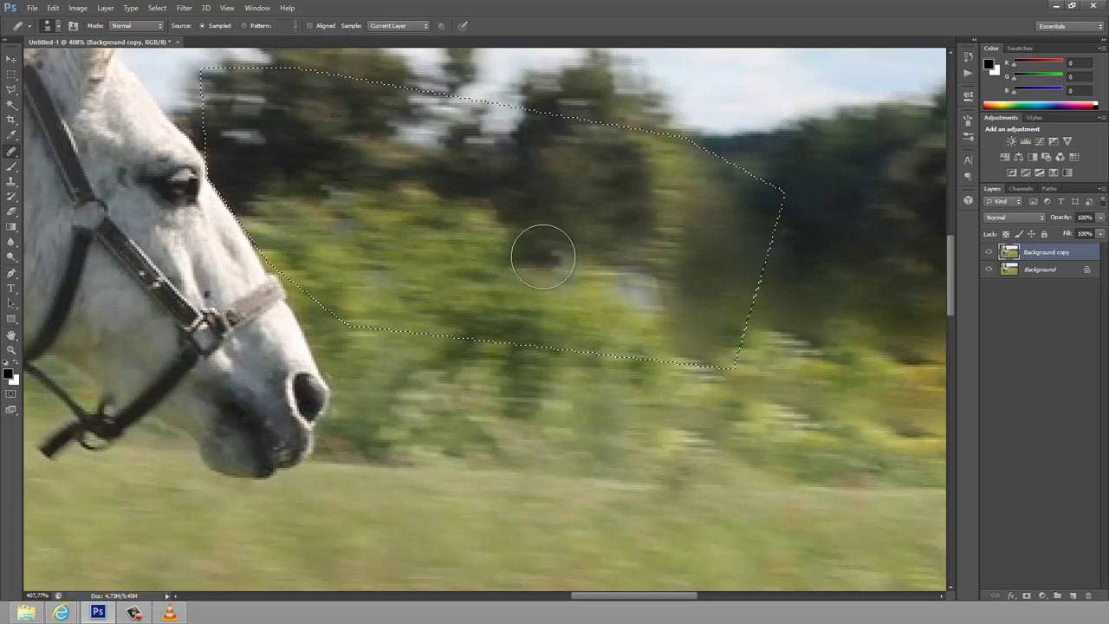
key(ctrl+d)
- Heal two spots in the foliage ahead of the horse's muzzle
click(599, 395)
click(686, 433)
scroll(687, 433, down, 3)
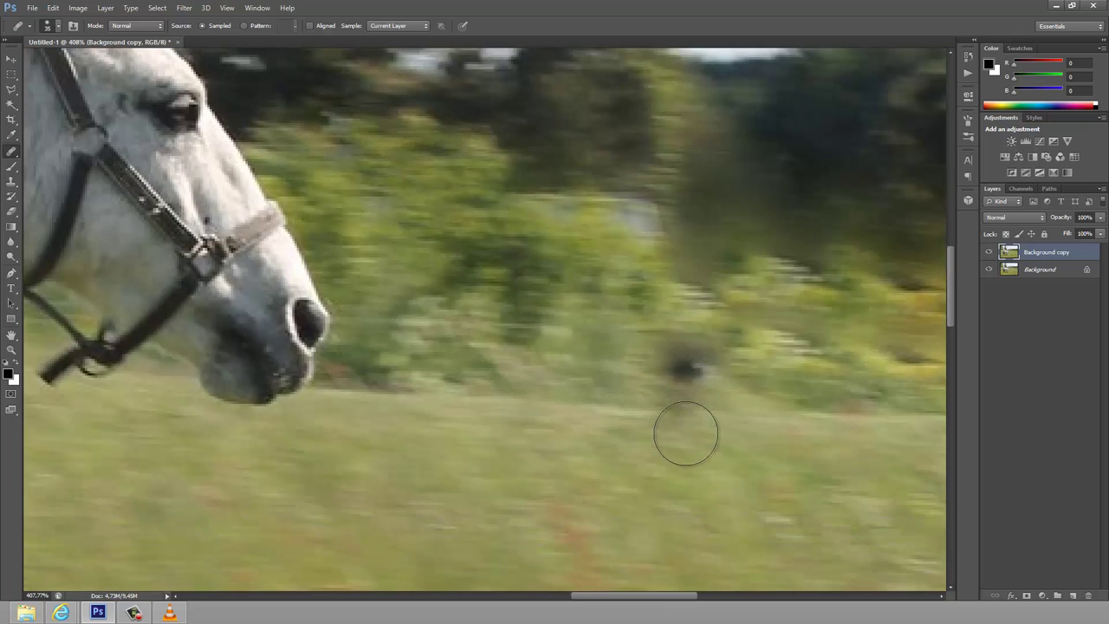
- Within a lasso selection over the lower bushes, heal away the dark bush and wire, then deselect
click(9, 92)
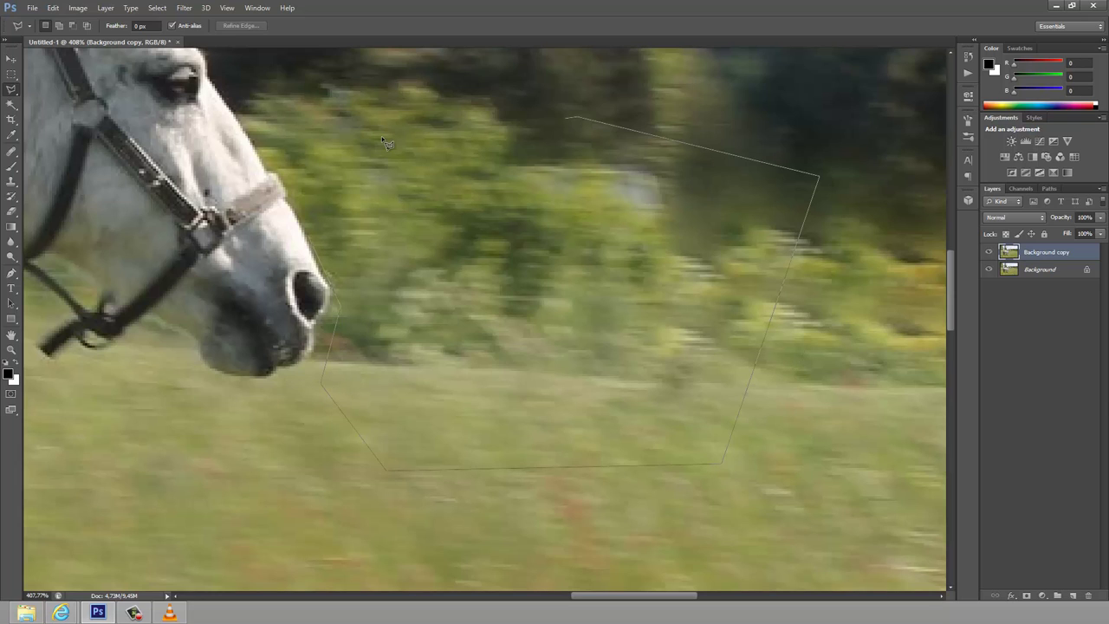
double_click(309, 238)
click(12, 151)
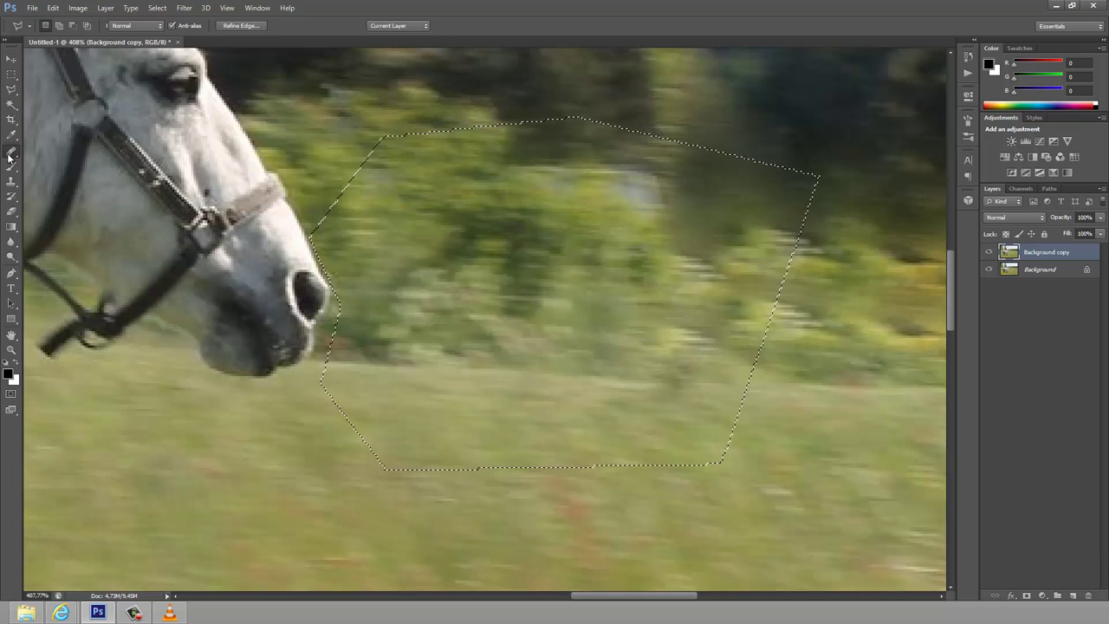
mouse_move(650, 281)
mouse_down()
mouse_move(661, 225)
mouse_move(598, 251)
mouse_up()
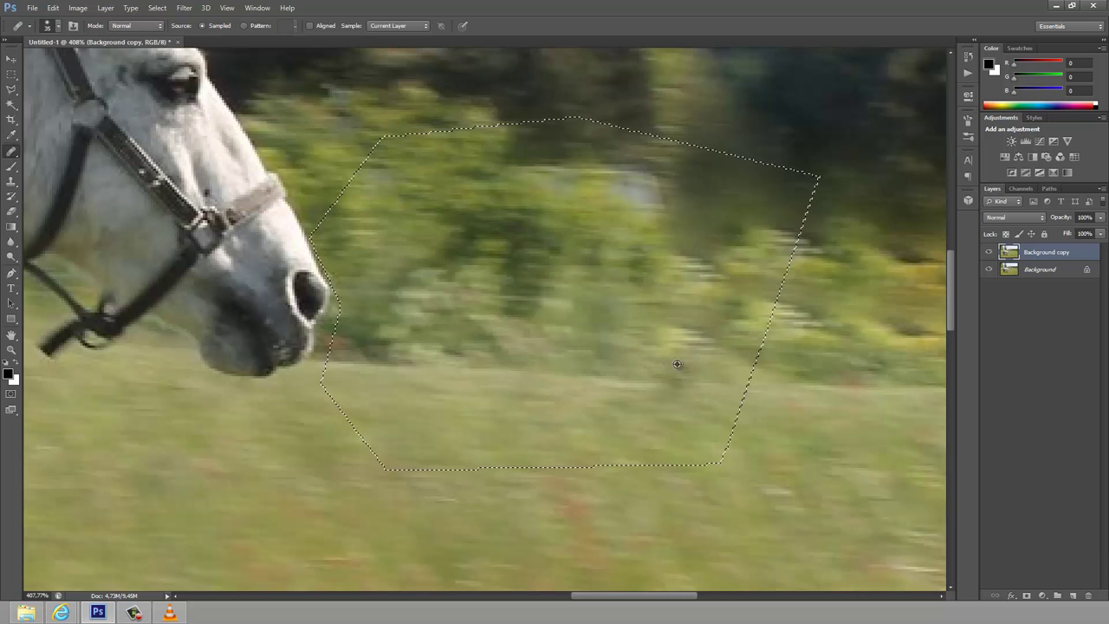
mouse_move(633, 300)
mouse_down()
mouse_move(404, 304)
mouse_move(373, 286)
mouse_up()
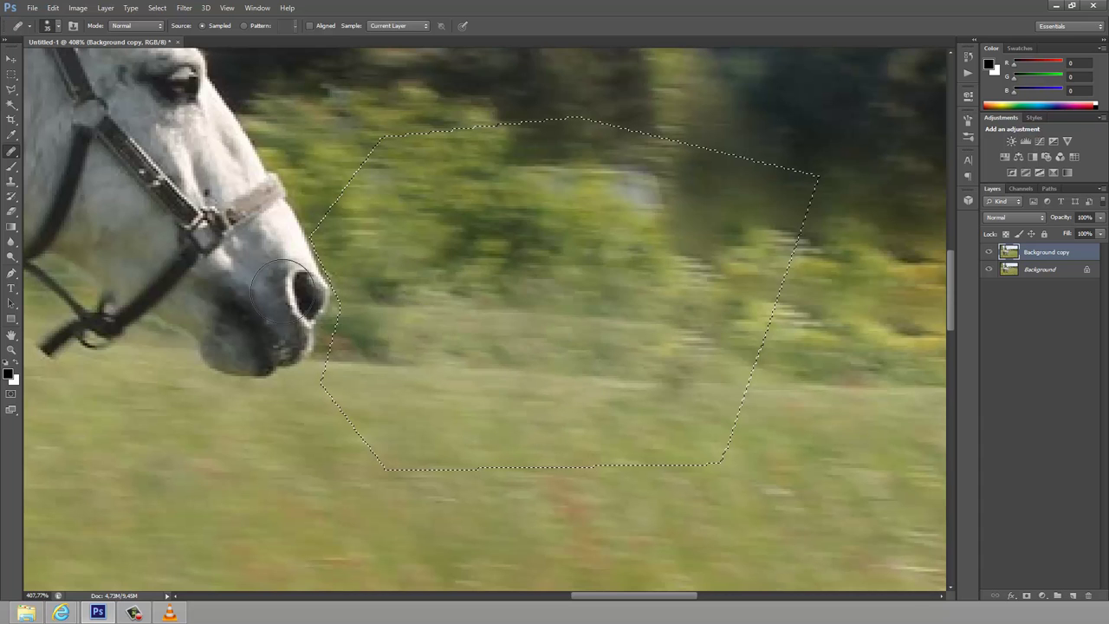
mouse_move(488, 248)
mouse_down()
mouse_move(535, 317)
mouse_move(488, 317)
mouse_move(529, 317)
mouse_up()
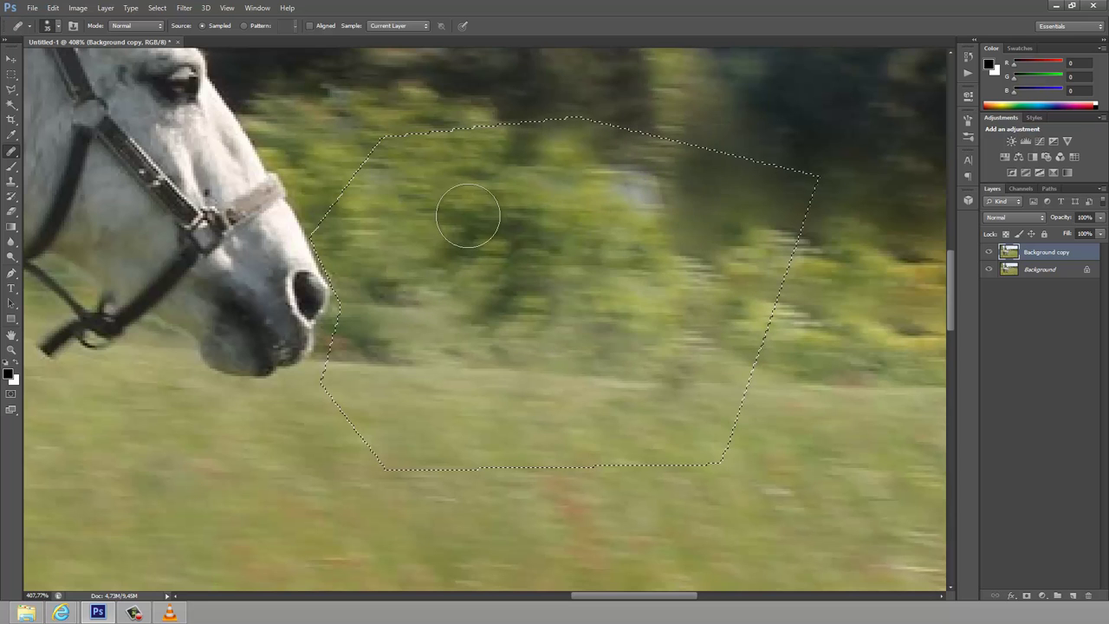
key(ctrl+d)
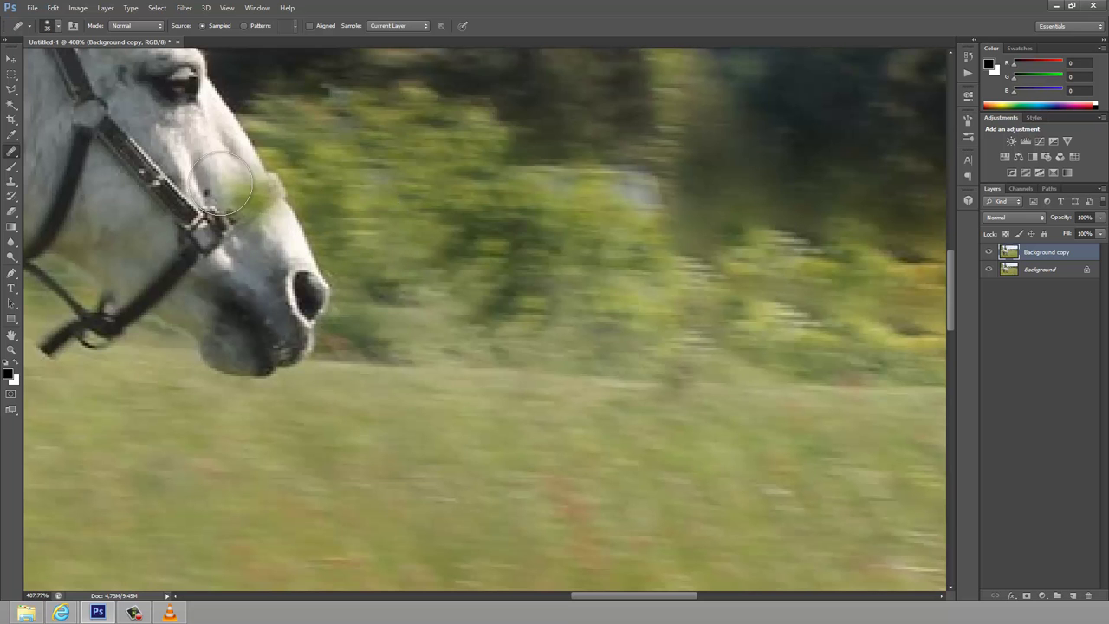
- Fit the photo on screen, then zoom into the fence post beside the mane
click(12, 349)
right_click(97, 371)
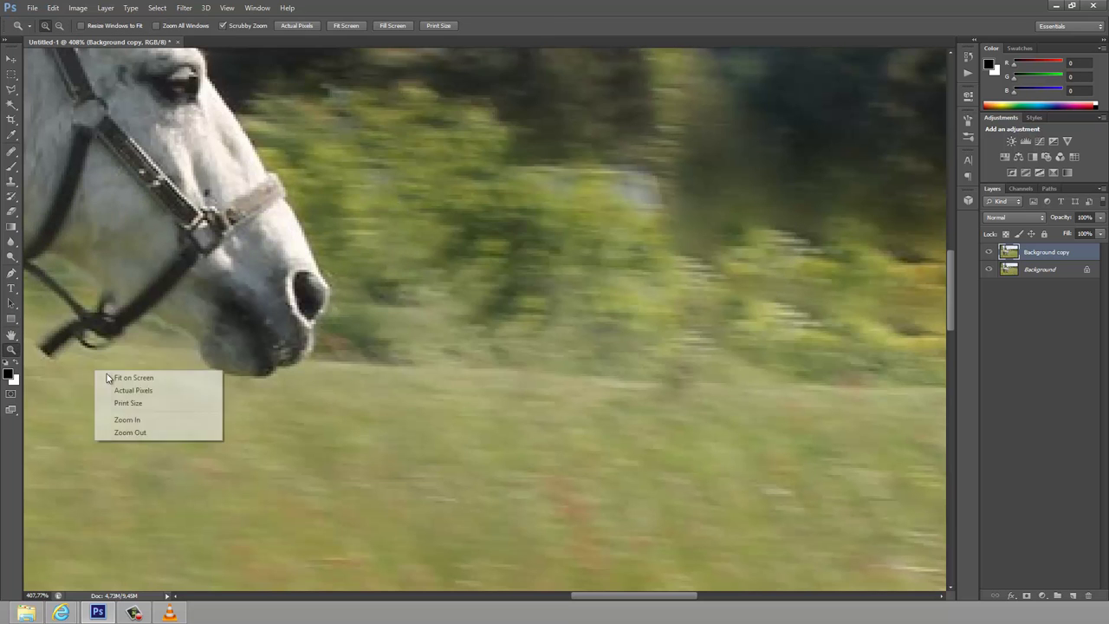
click(113, 374)
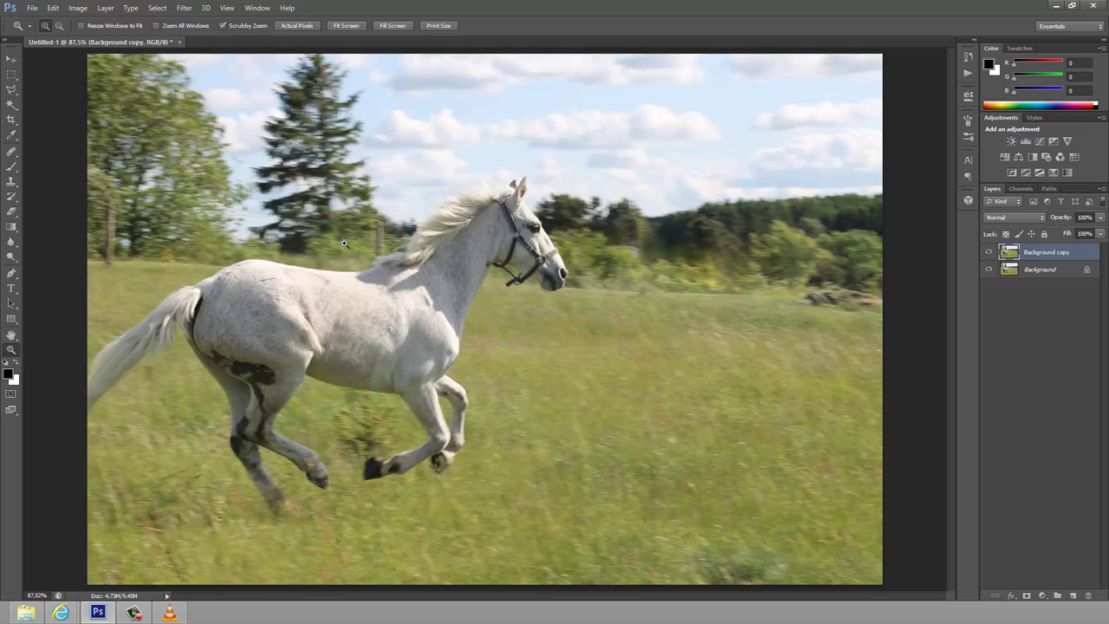
mouse_move(348, 228)
mouse_down()
mouse_move(441, 287)
mouse_move(243, 190)
mouse_up()
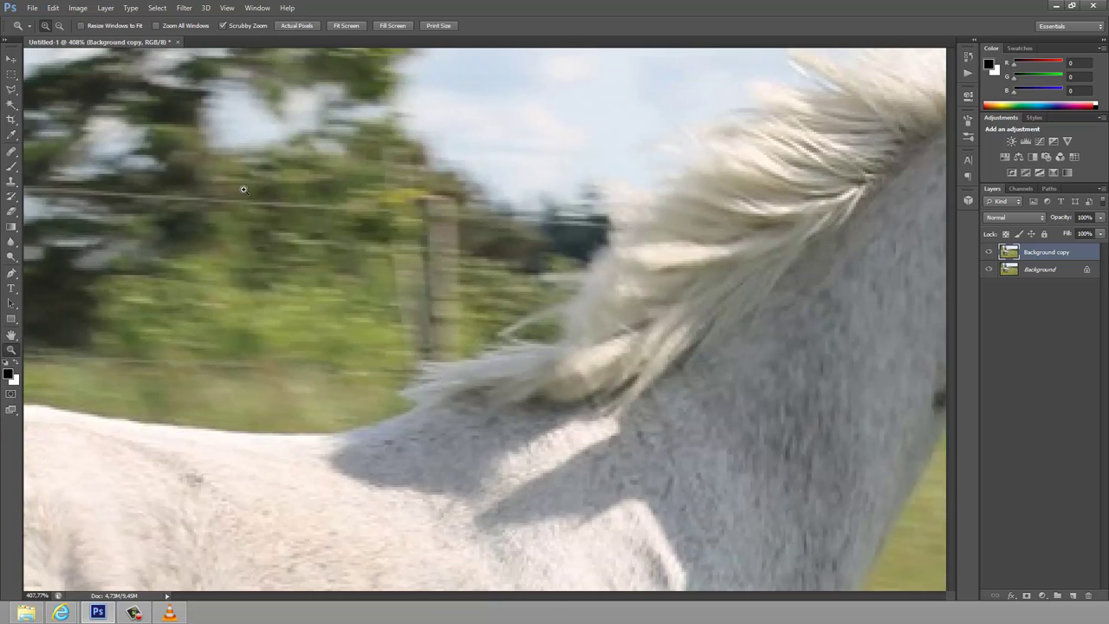
click(12, 211)
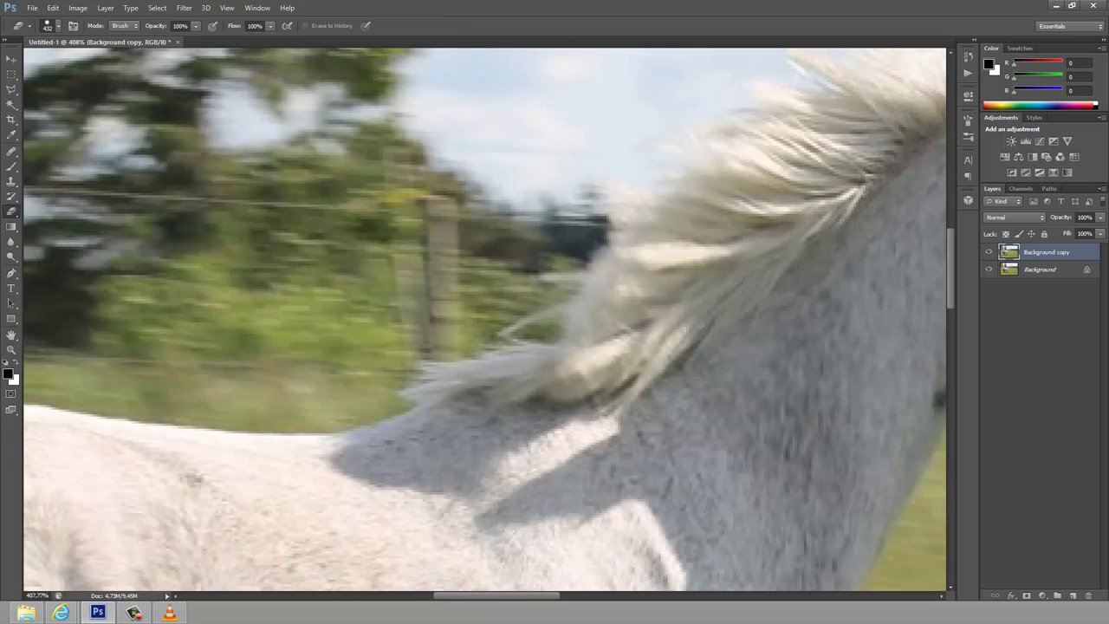
click(16, 152)
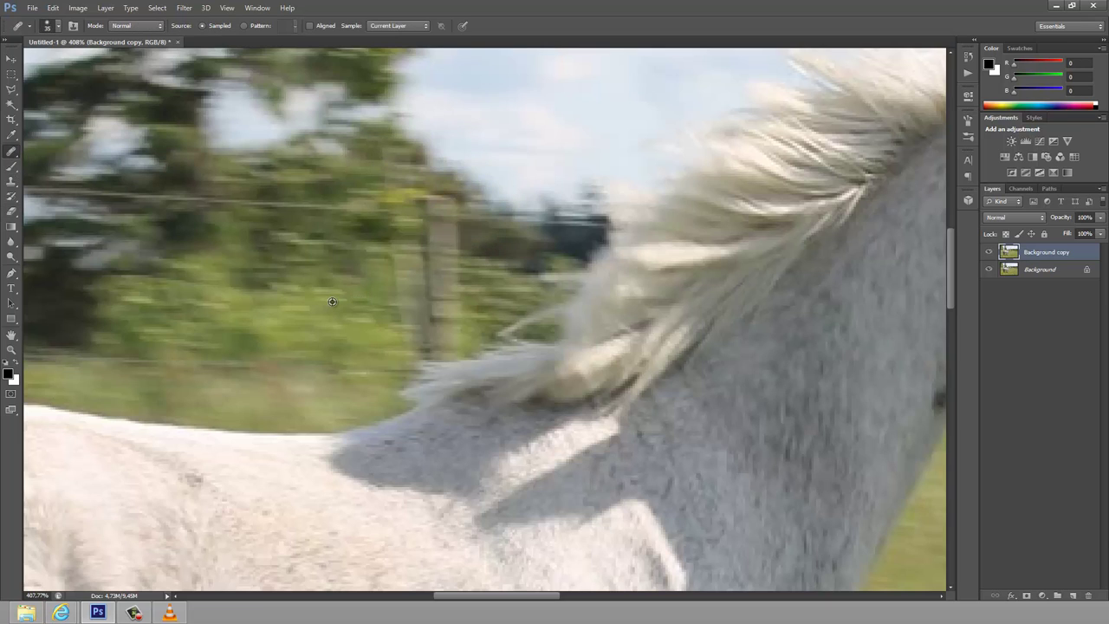
- Lasso-select the trees around the fence post and heal the wires inside
click(11, 89)
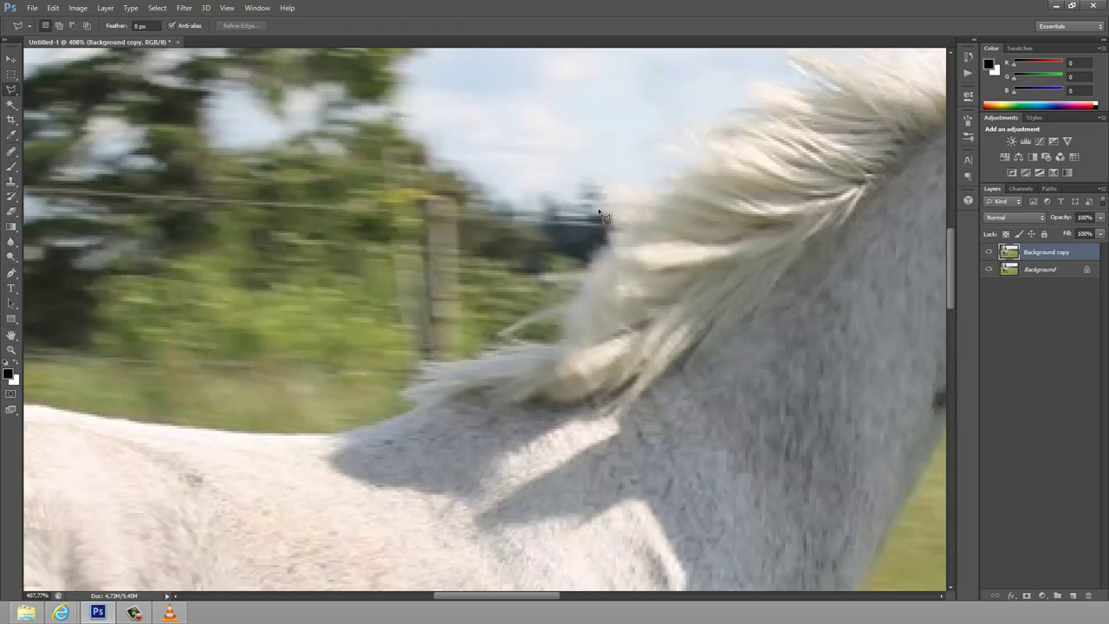
click(604, 219)
click(606, 219)
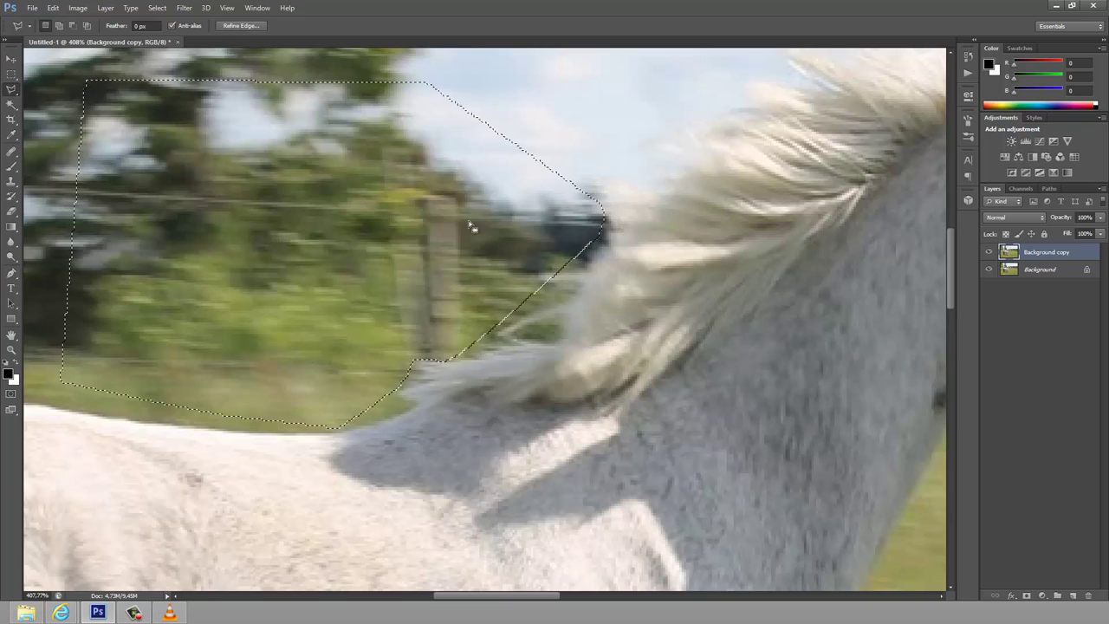
click(11, 150)
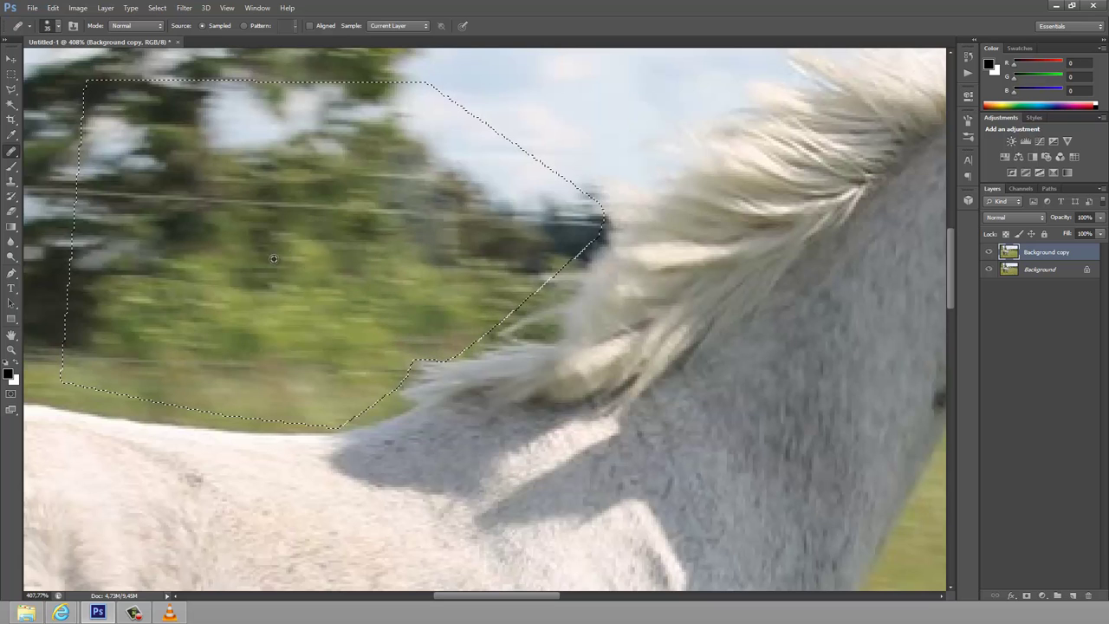
drag(412, 247, 376, 179)
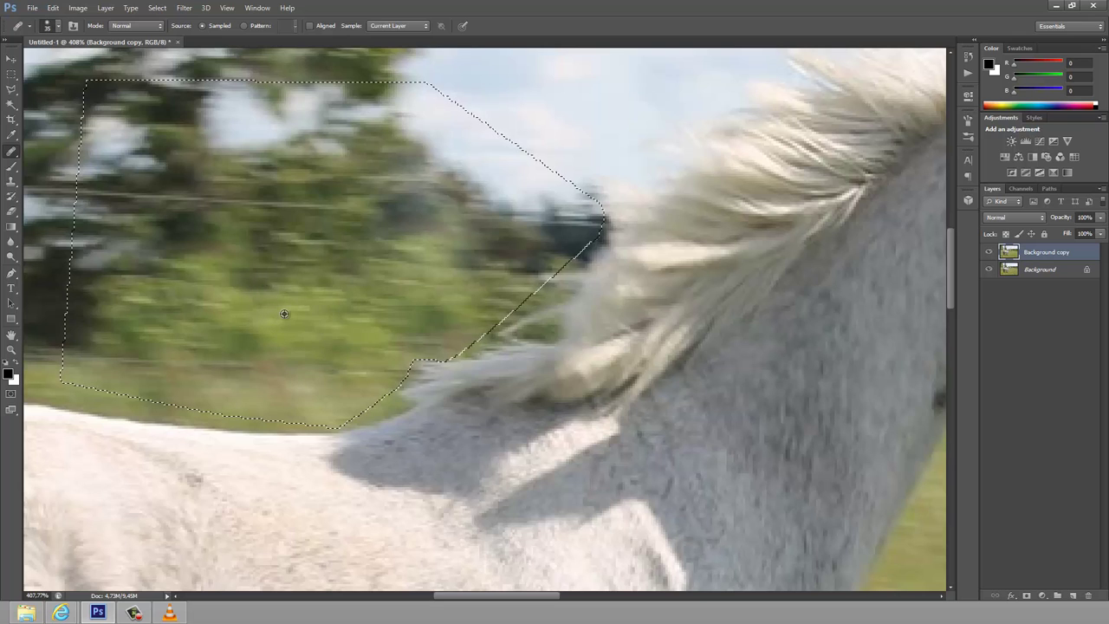
mouse_move(373, 227)
mouse_down()
mouse_move(270, 218)
mouse_move(338, 199)
mouse_move(434, 280)
mouse_up()
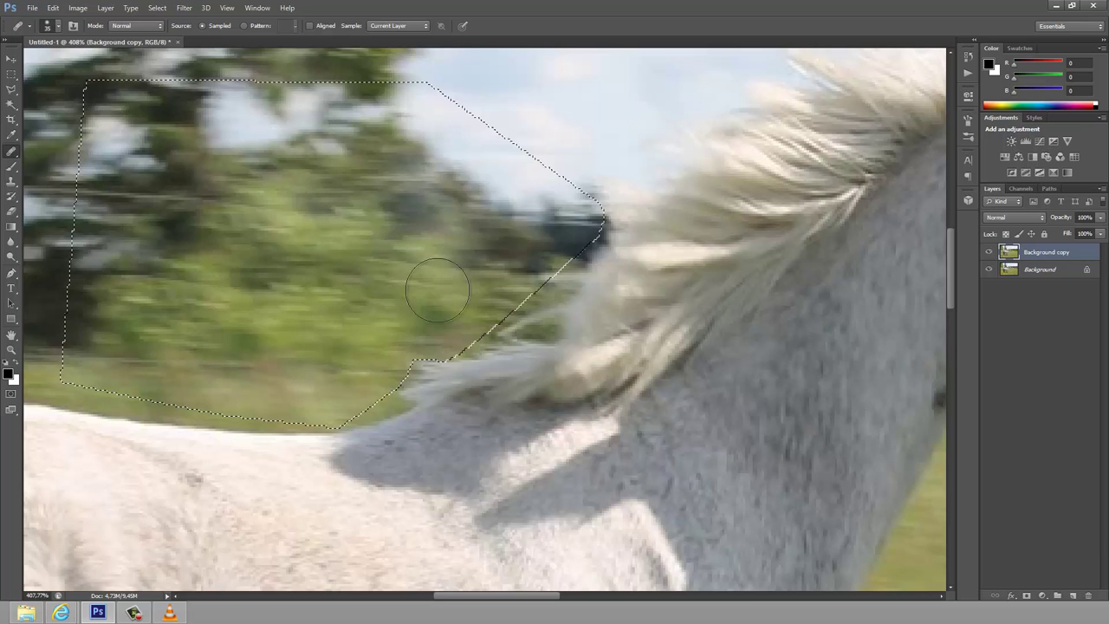
- Cover the dark patch beside the mane with sampled background, deselect, and heal the grey patch
alt+click(470, 142)
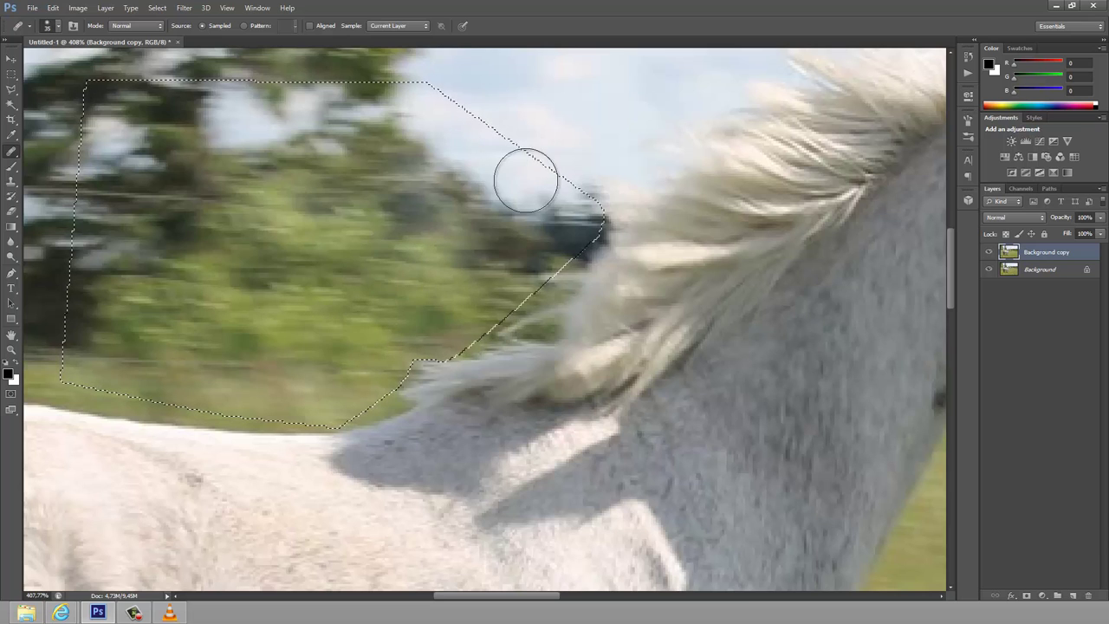
mouse_move(553, 208)
mouse_down()
mouse_move(575, 216)
mouse_move(520, 179)
mouse_up()
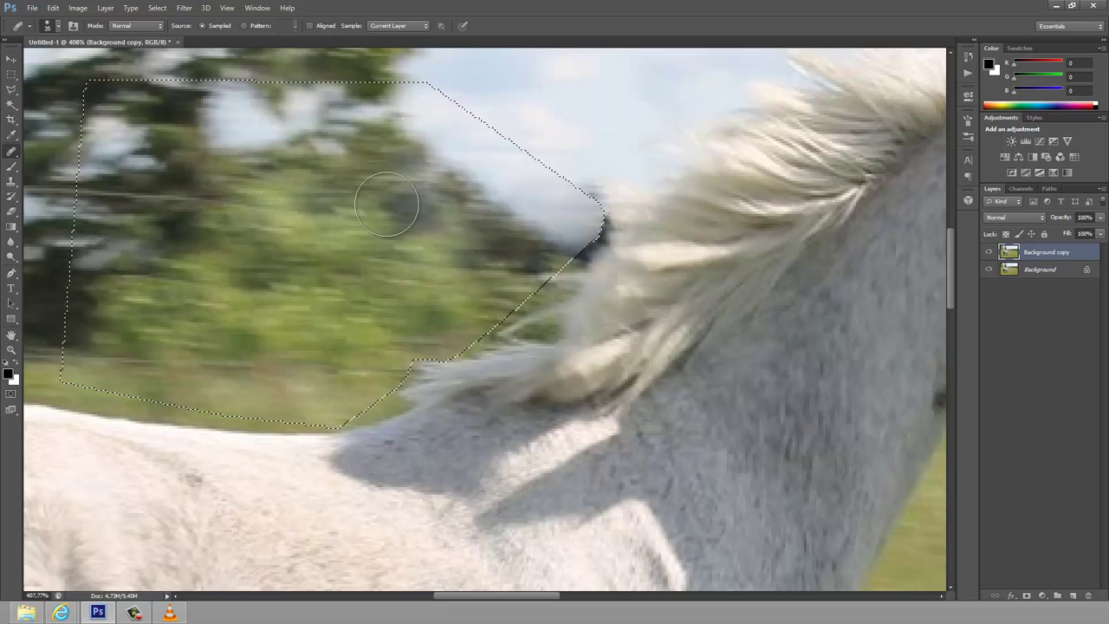
key(ctrl+z)
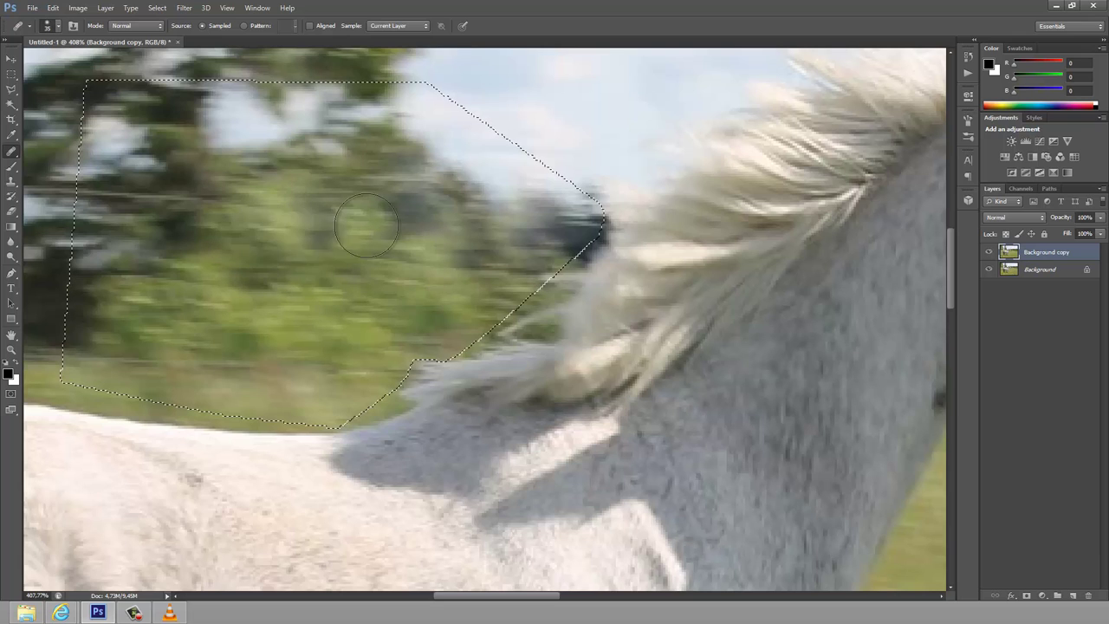
alt+click(508, 235)
drag(568, 232, 445, 268)
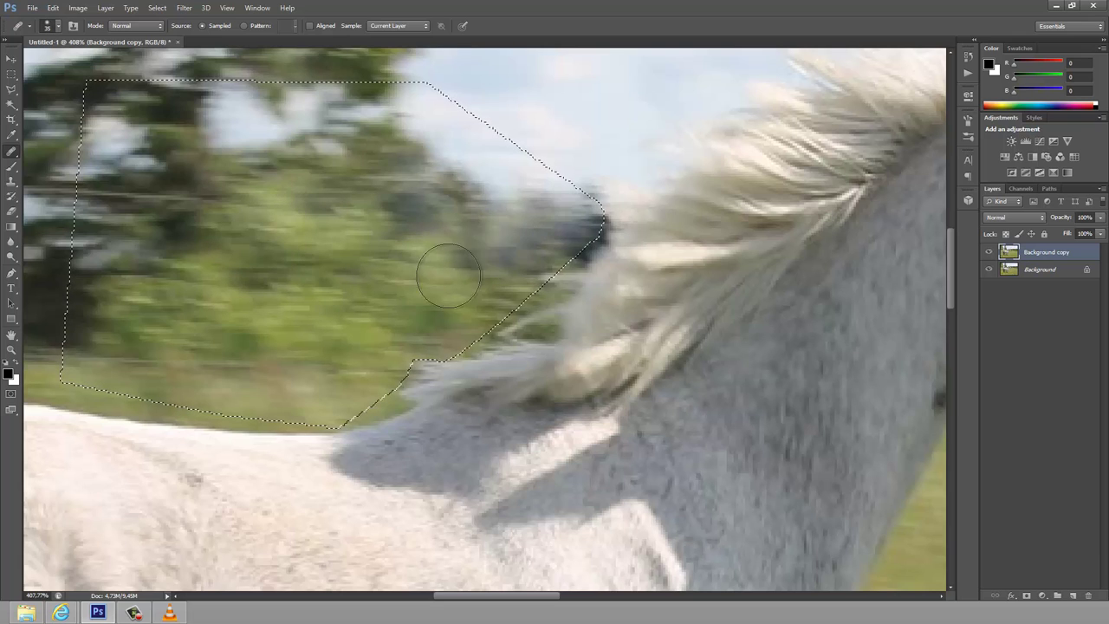
key(ctrl+d)
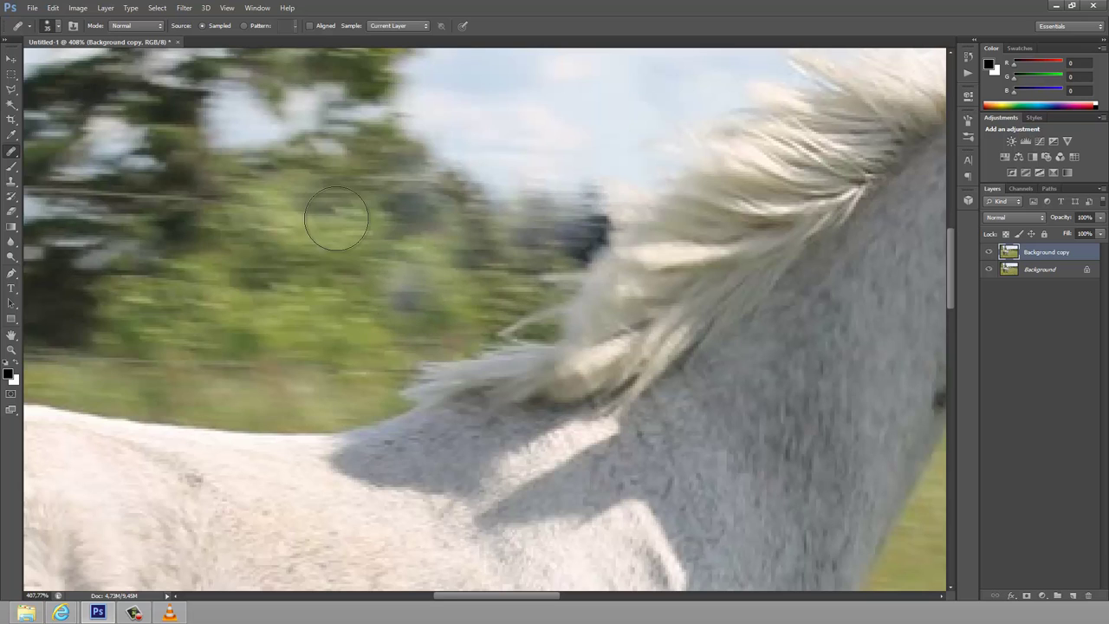
drag(327, 224, 364, 227)
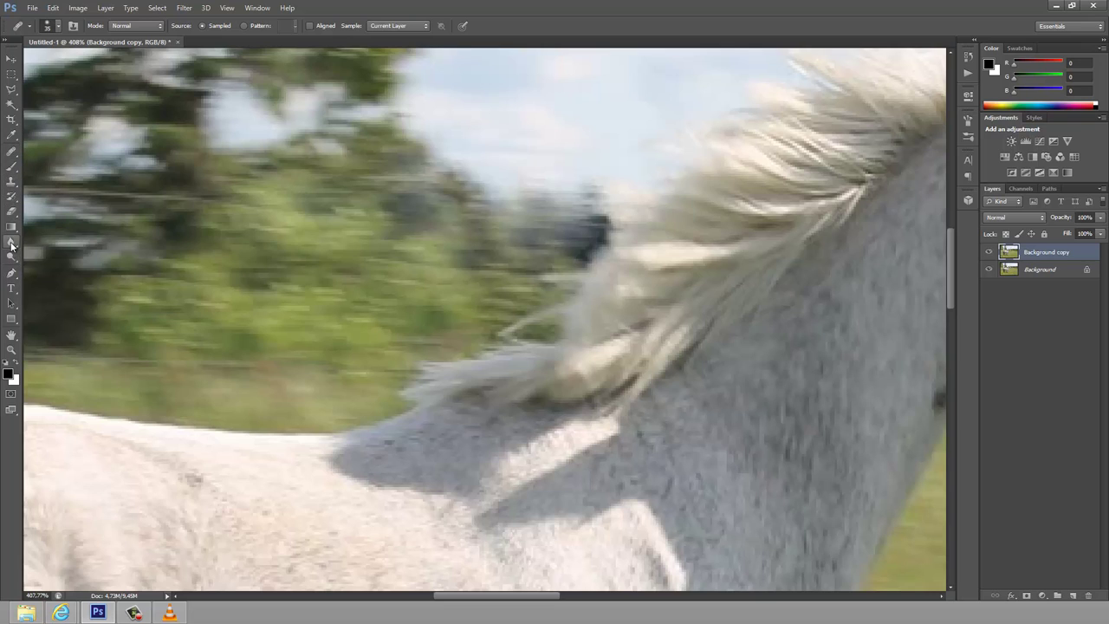
- Smudge the grass edge by the mane, heal a spot on the horse's back, and scroll left
click(11, 245)
click(51, 264)
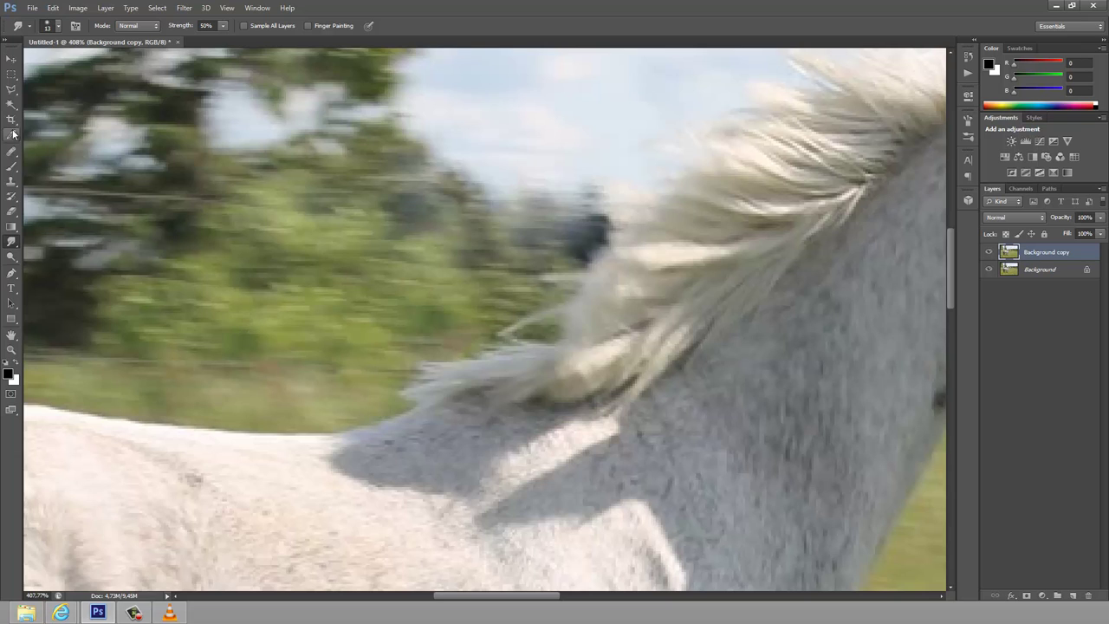
click(13, 168)
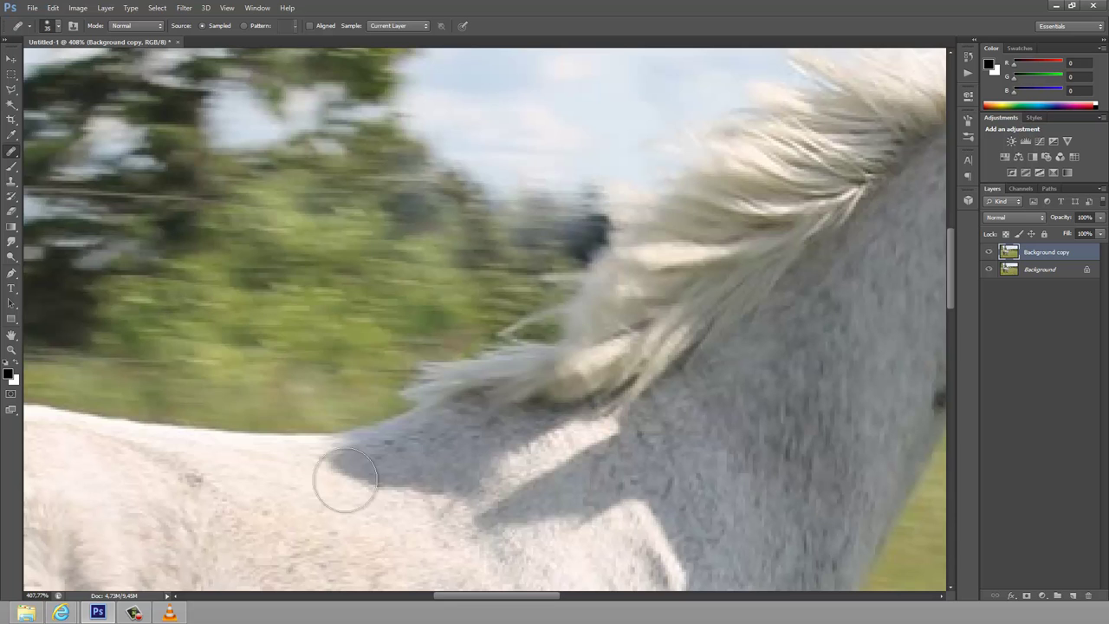
click(433, 524)
drag(547, 598, 499, 598)
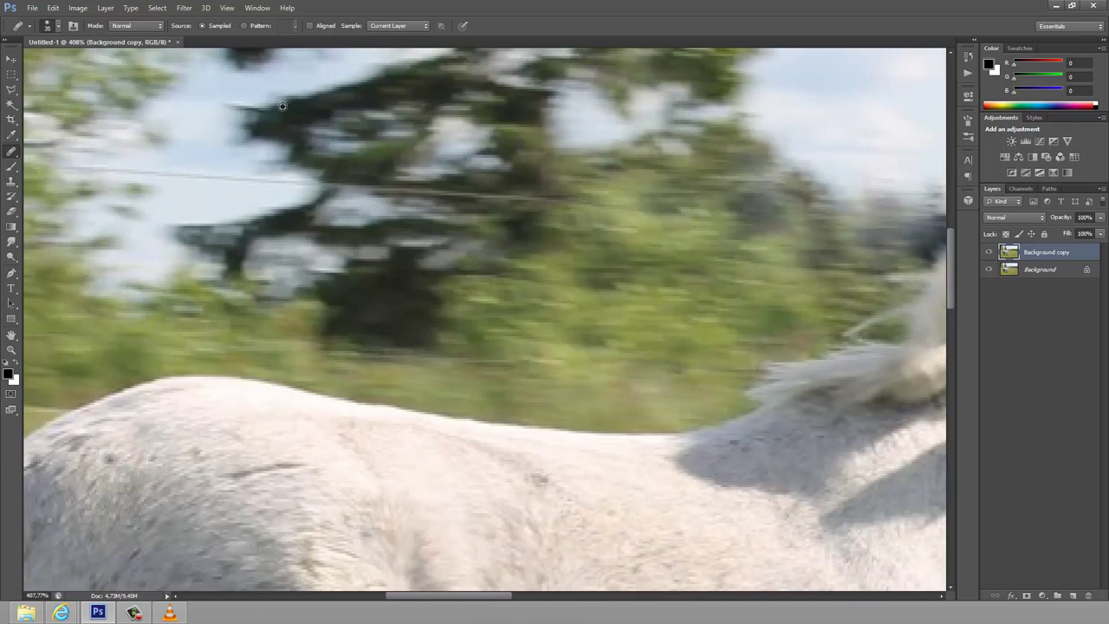
- Heal the fence wire and dark trunk base above the horse's back, redoing strokes until blended
drag(366, 175, 572, 187)
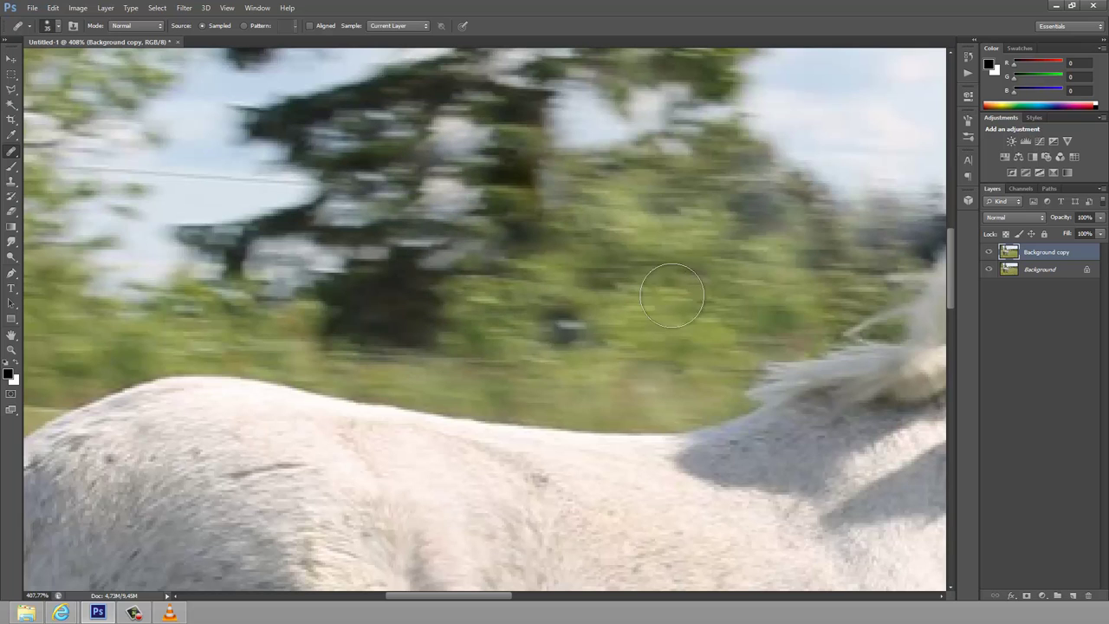
drag(479, 357, 317, 341)
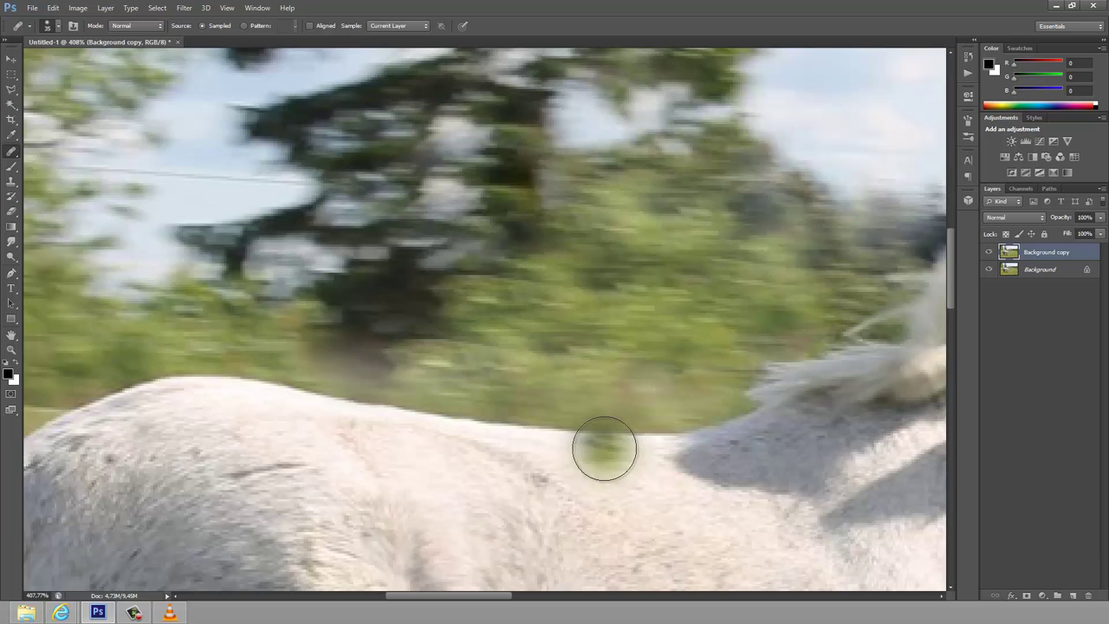
key(ctrl+z)
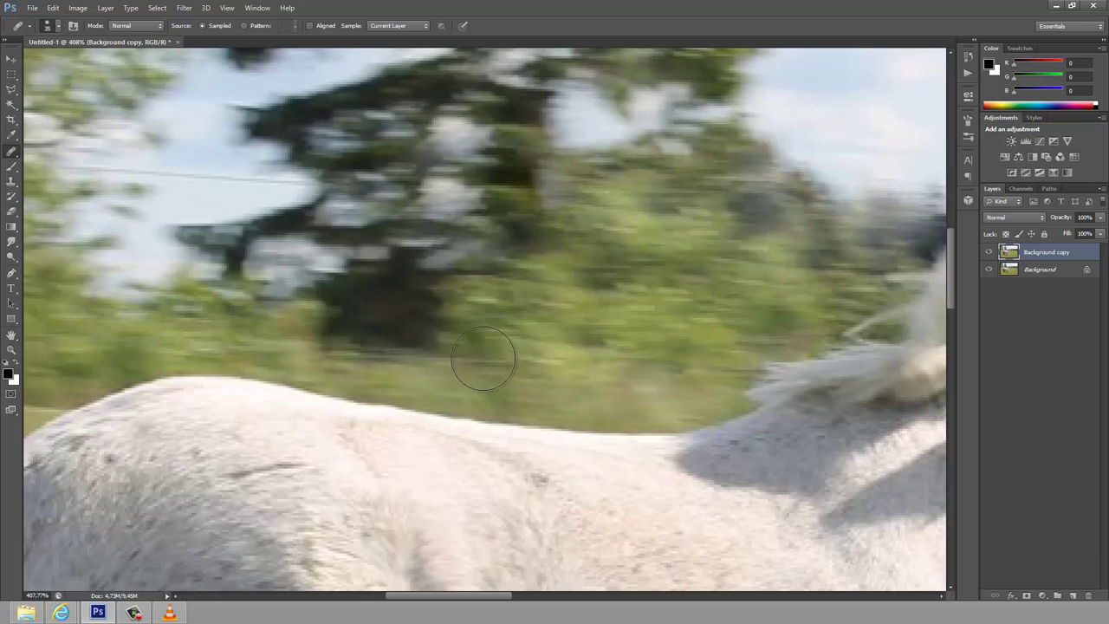
drag(483, 358, 317, 346)
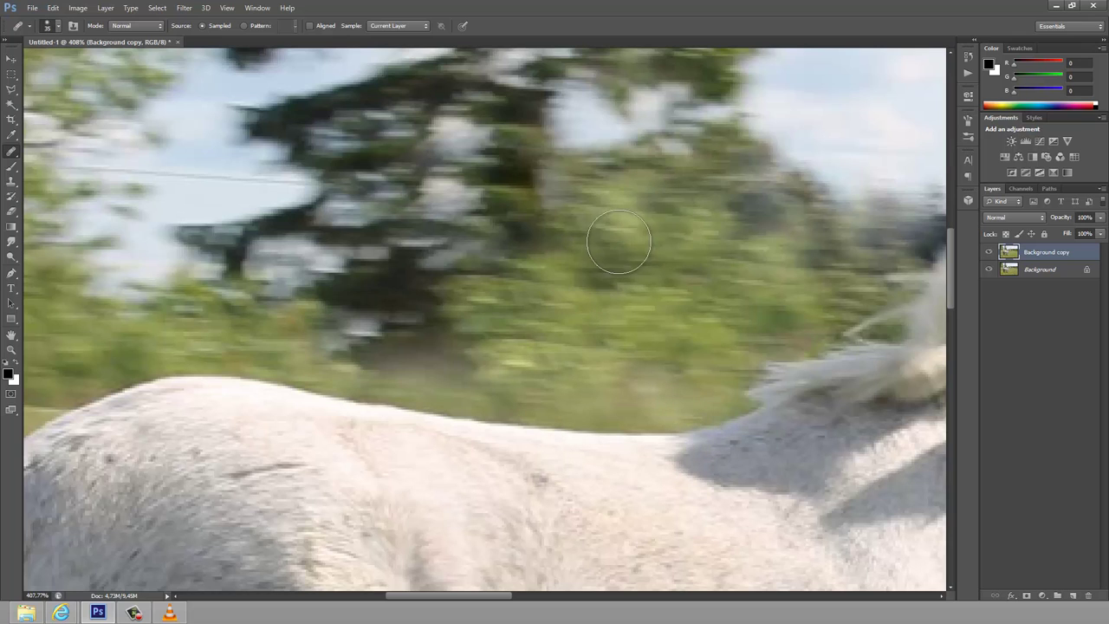
key(ctrl+z)
drag(545, 353, 325, 334)
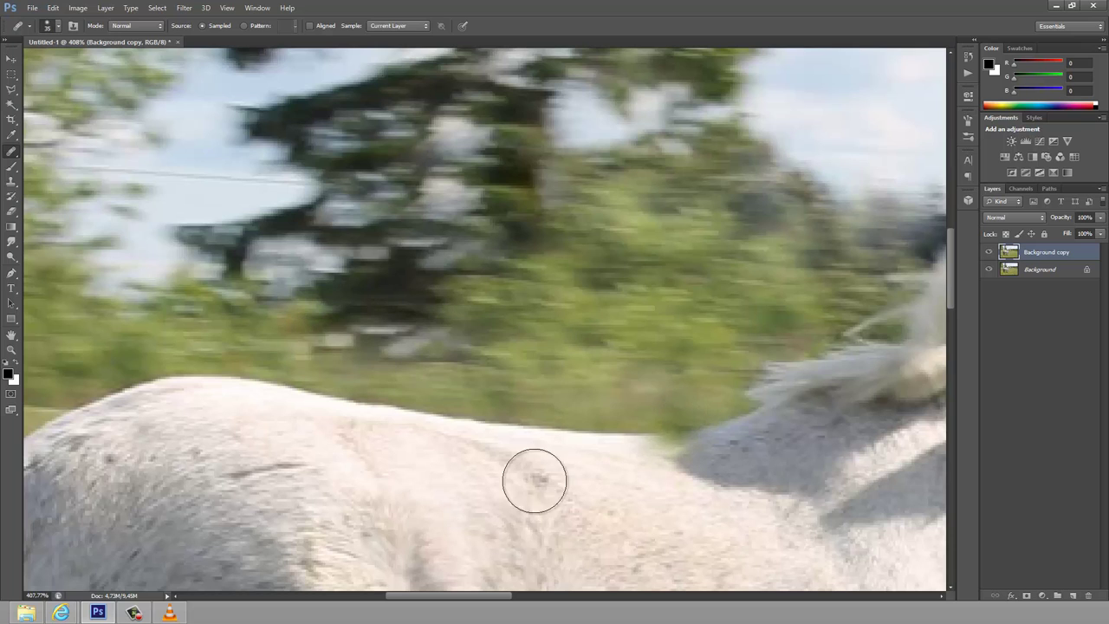
drag(535, 472, 543, 554)
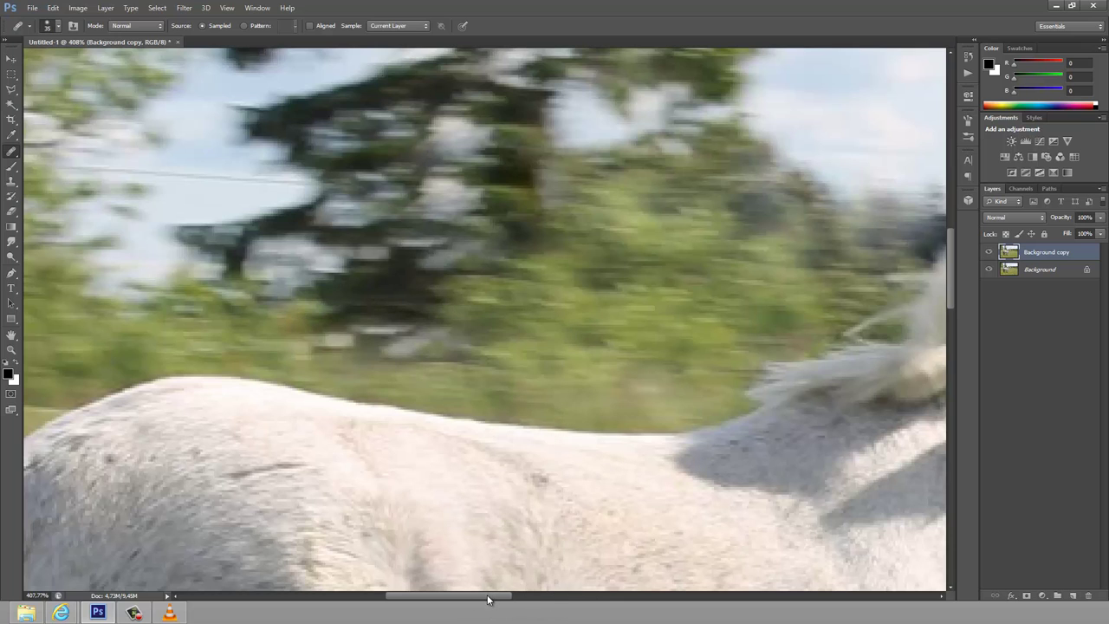
drag(488, 599, 430, 598)
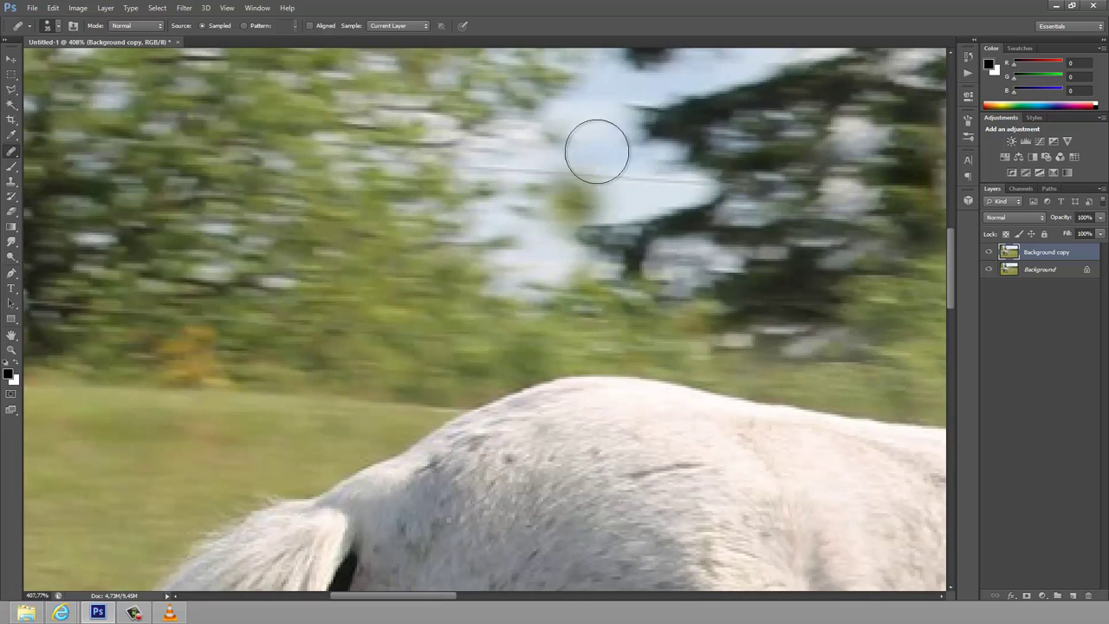
- Sample clean sky and heal away the power line crossing it
alt+click(606, 104)
drag(684, 184, 412, 163)
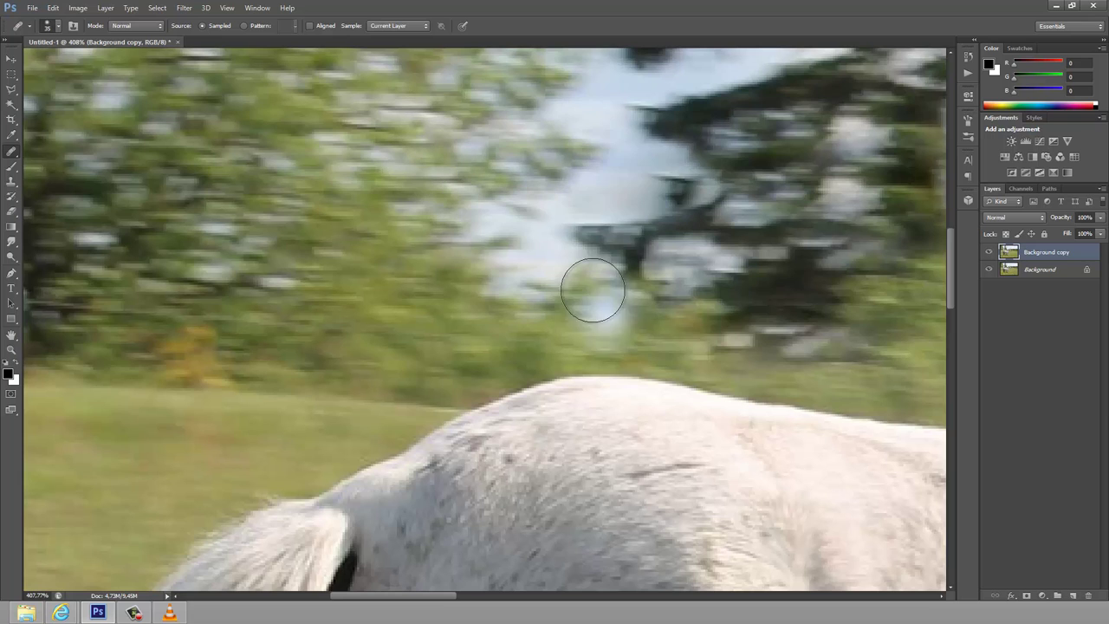
scroll(624, 161, up, 2)
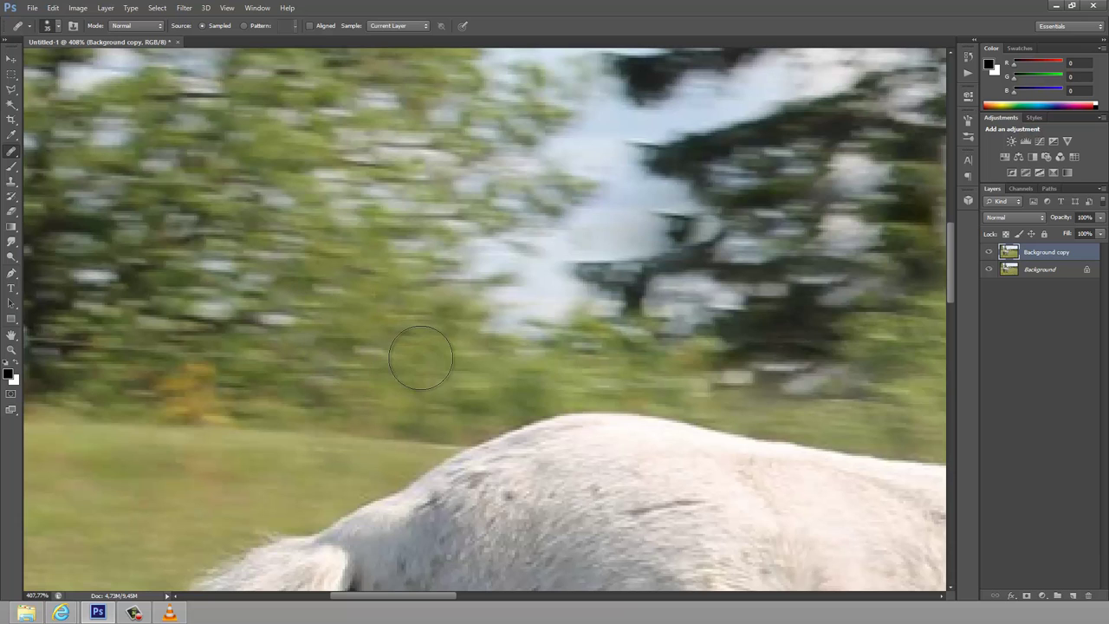
- Retouch the blurred trees behind the horse's back, undoing the unsatisfactory strokes
drag(248, 354, 44, 327)
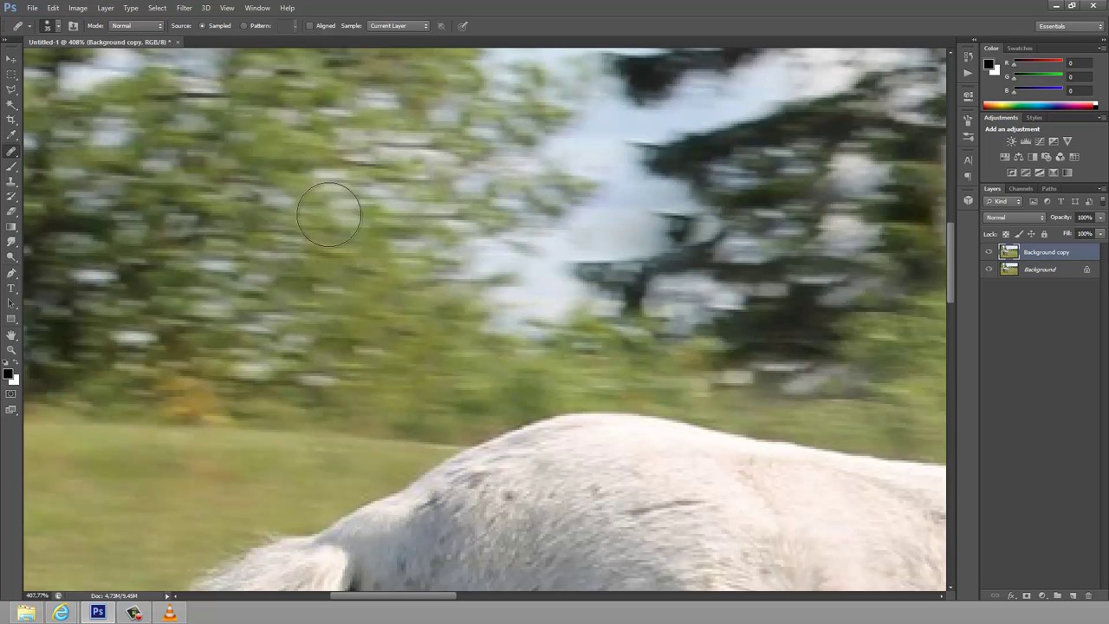
drag(279, 189, 43, 177)
key(ctrl+z)
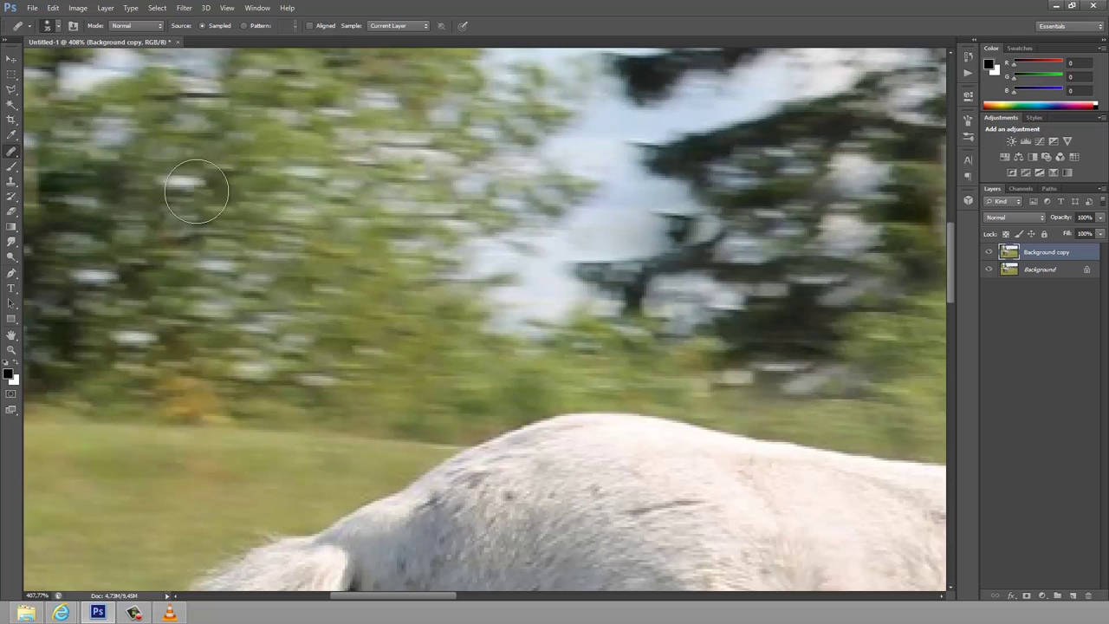
key(ctrl+z)
drag(296, 174, 78, 174)
key(ctrl+z)
scroll(285, 211, up, 1)
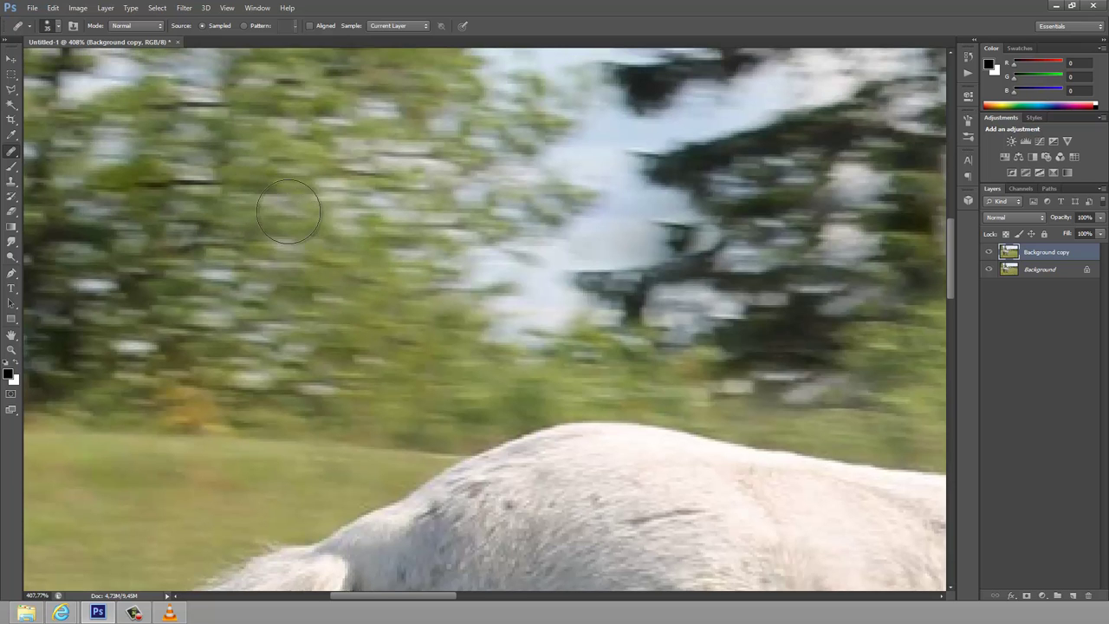
scroll(294, 226, up, 2)
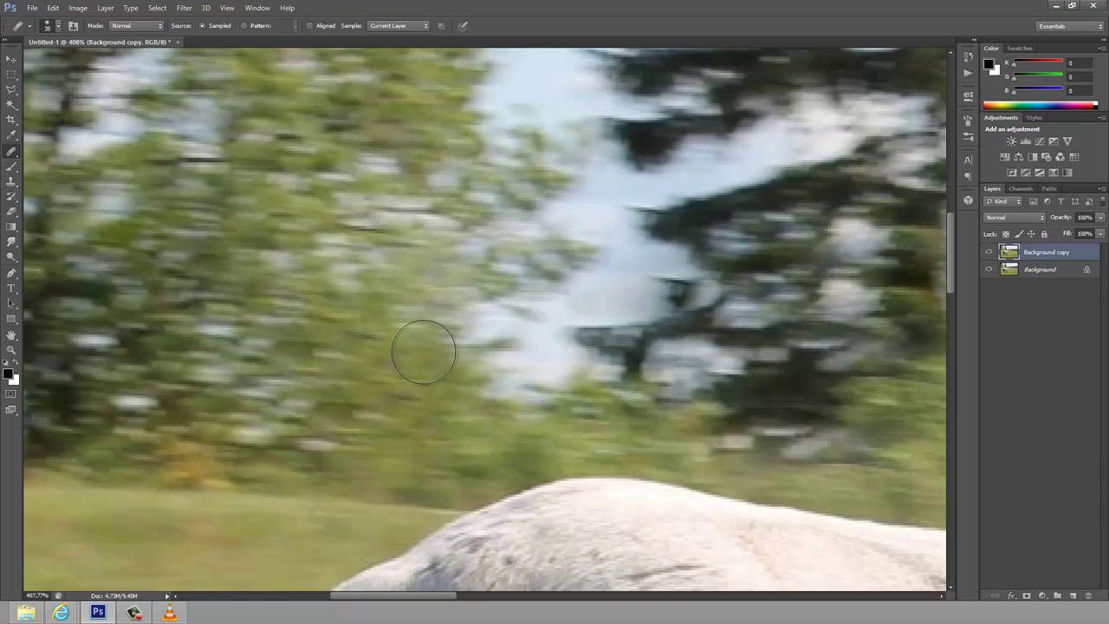
- Fit the whole photo to the screen with the Zoom tool's Fit Screen option
click(11, 349)
right_click(142, 367)
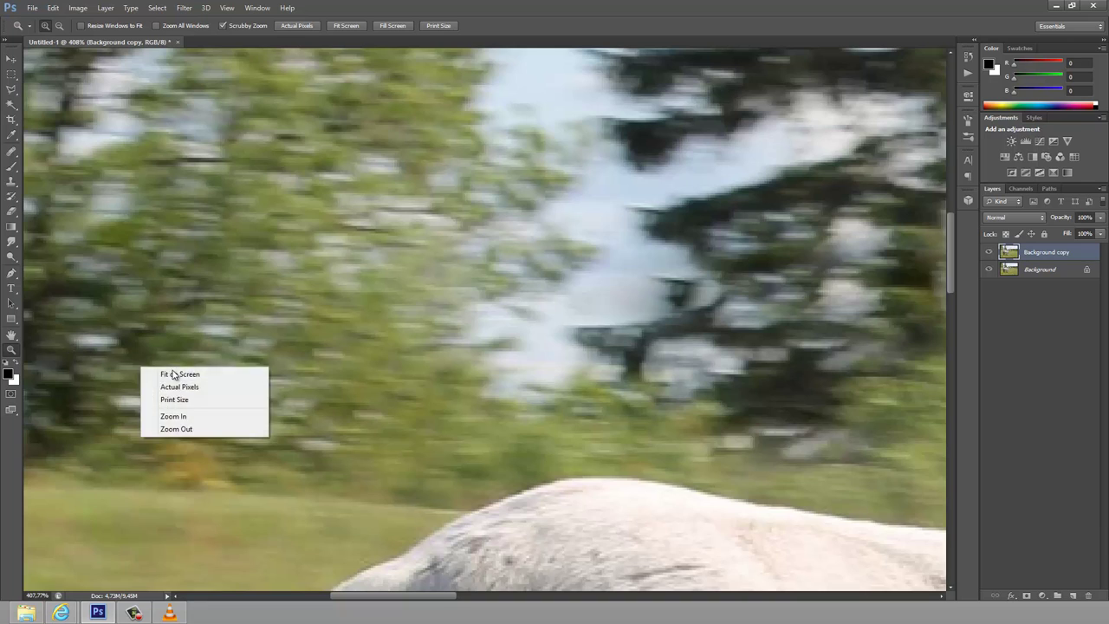
click(176, 372)
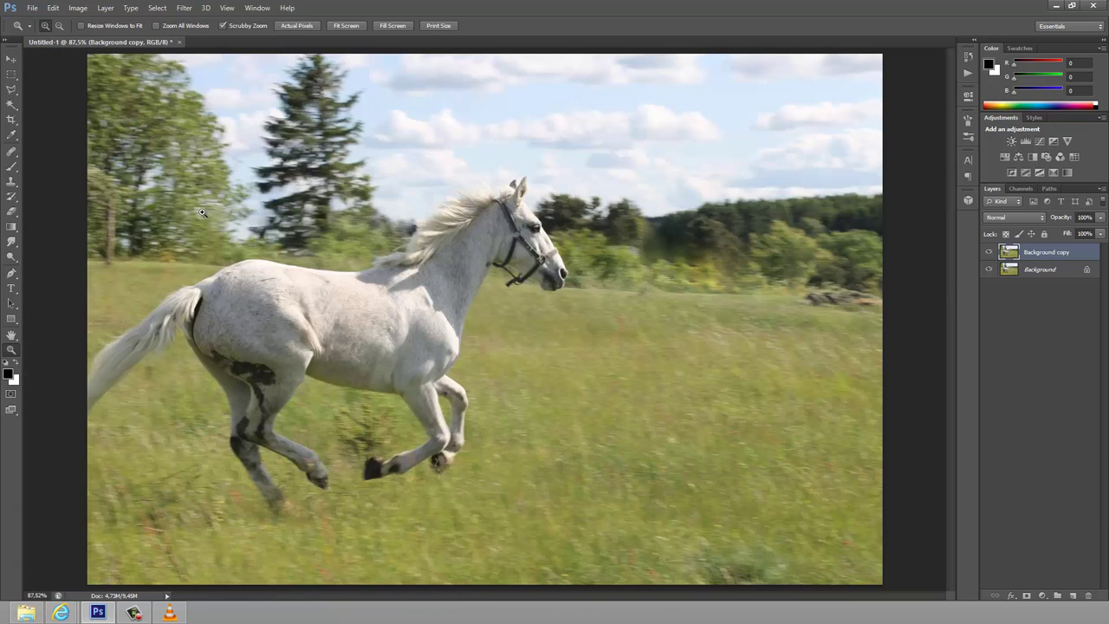
- Zoom into the left trees and heal away the fence post among them
mouse_move(108, 216)
mouse_down()
mouse_move(177, 274)
mouse_move(74, 158)
mouse_up()
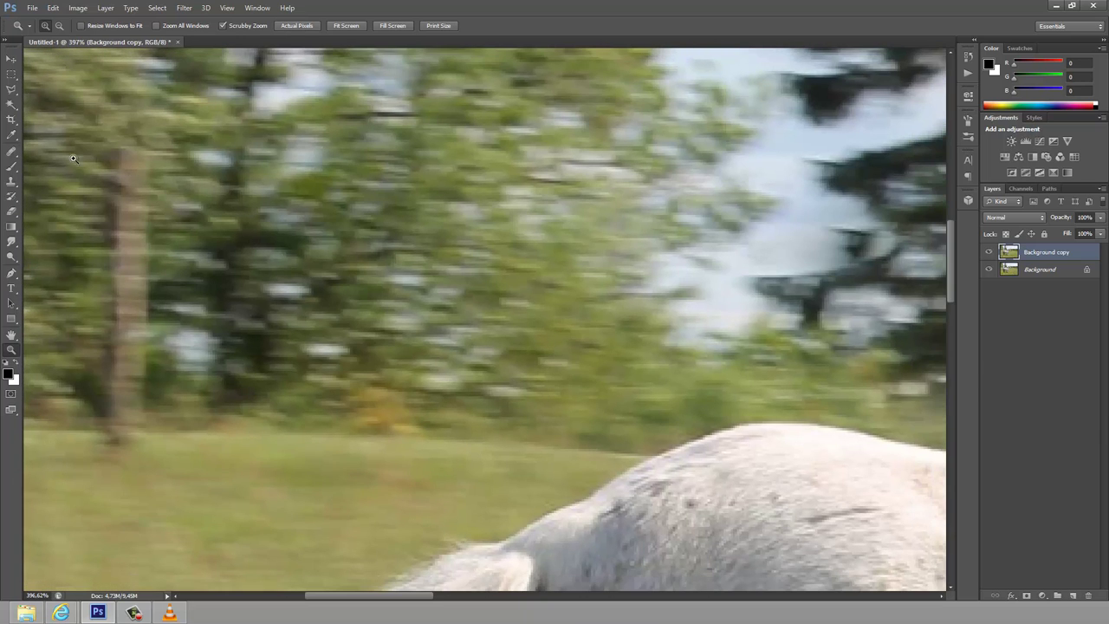
click(11, 152)
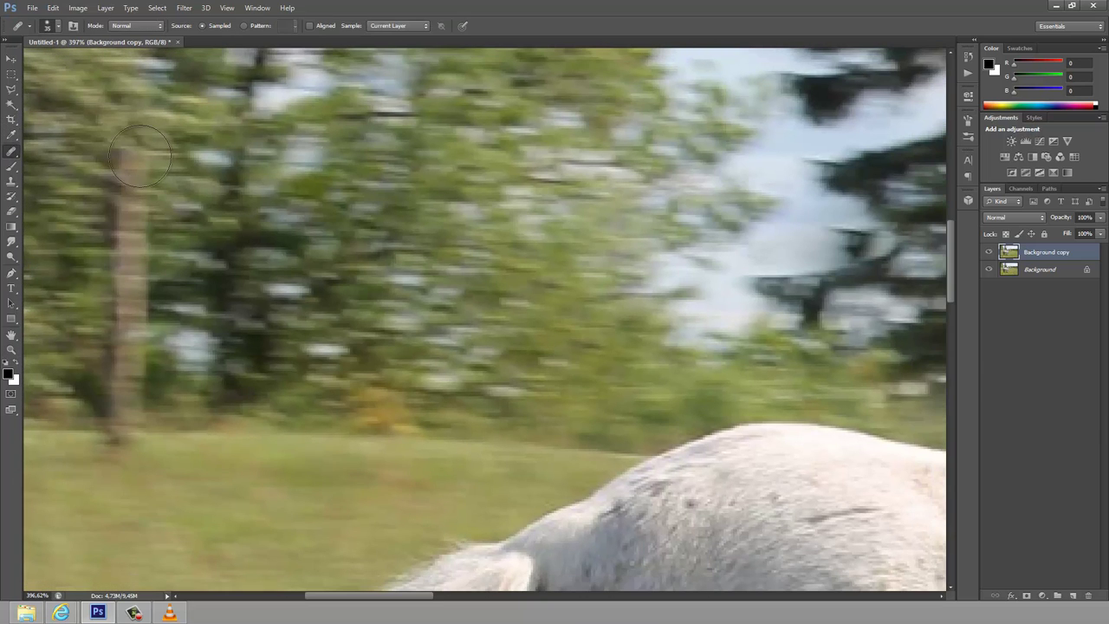
alt+click(251, 159)
mouse_move(102, 143)
mouse_down()
mouse_move(132, 353)
mouse_move(128, 409)
mouse_up()
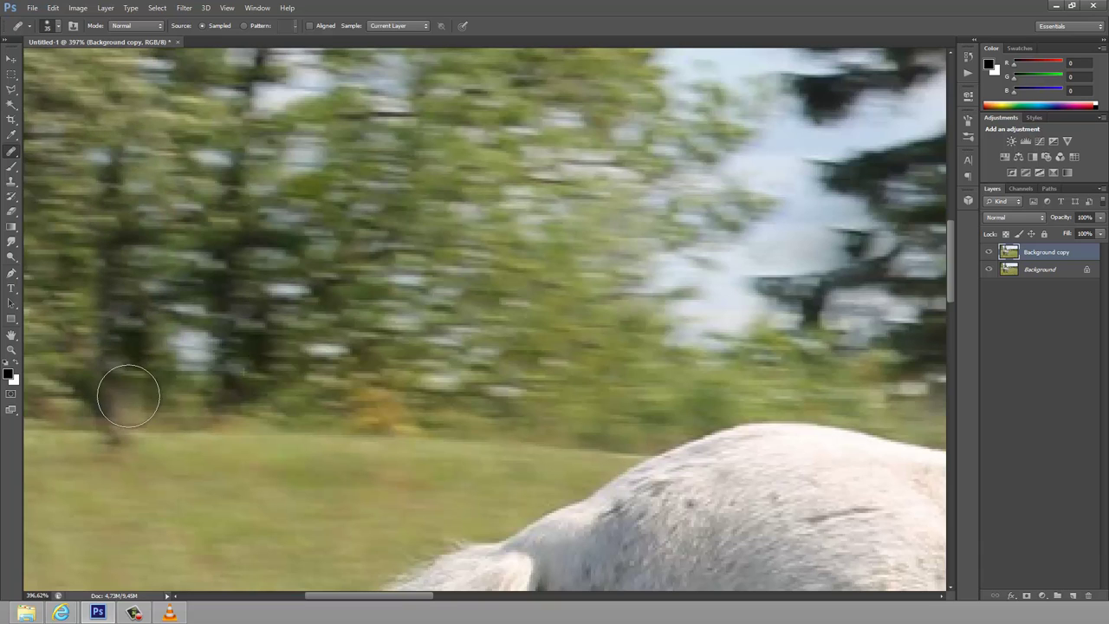
- Heal the bright spots among the trees and blend their base into the grass
drag(431, 387, 385, 396)
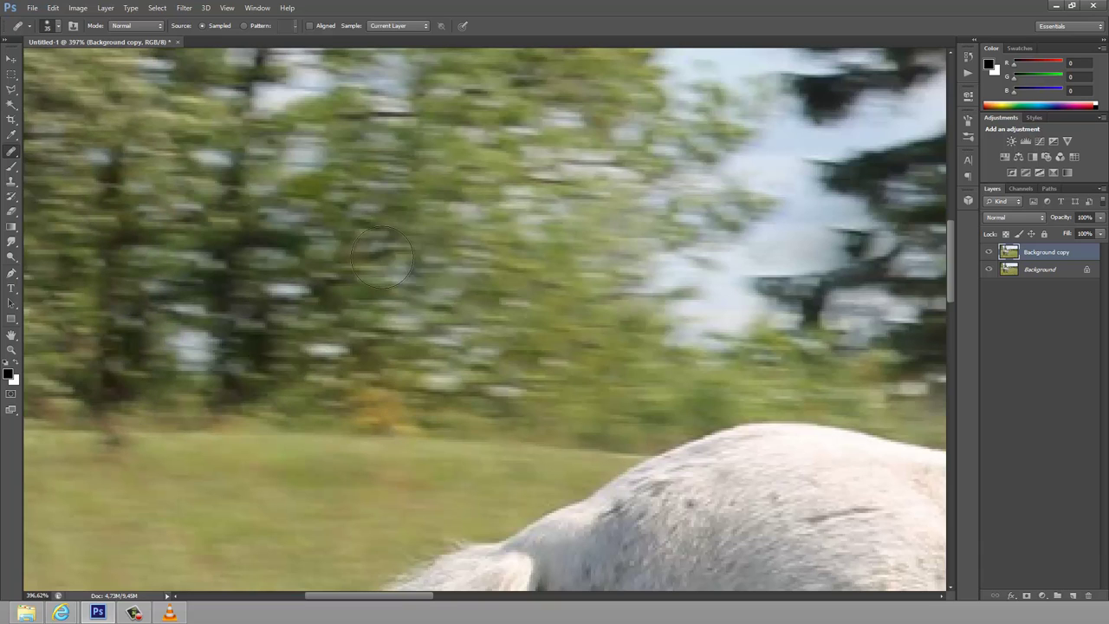
drag(177, 292, 92, 280)
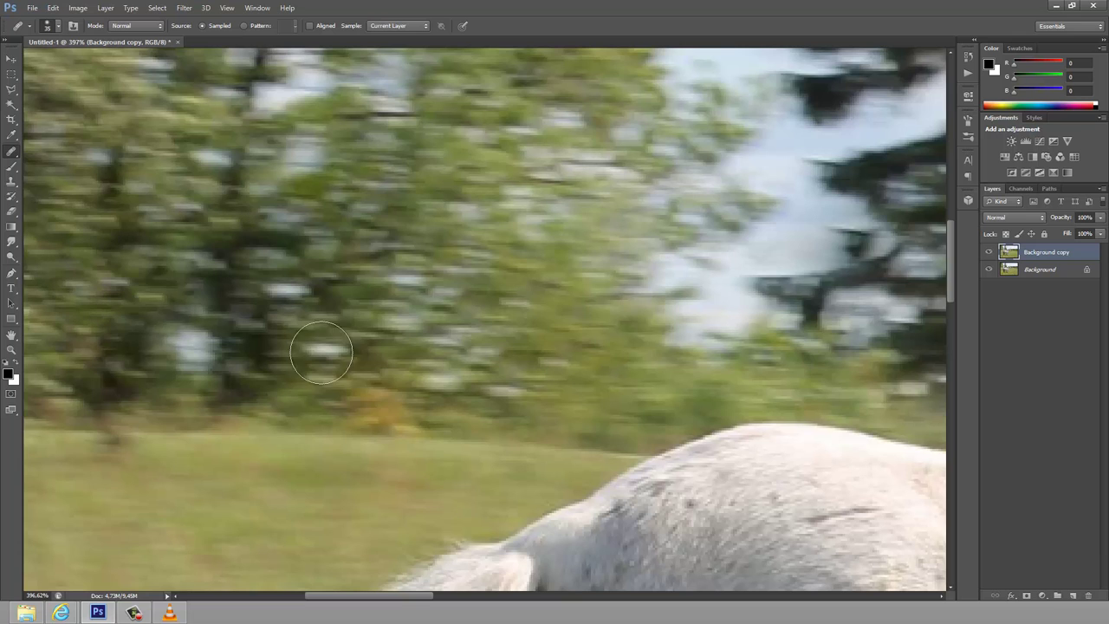
drag(193, 384, 61, 392)
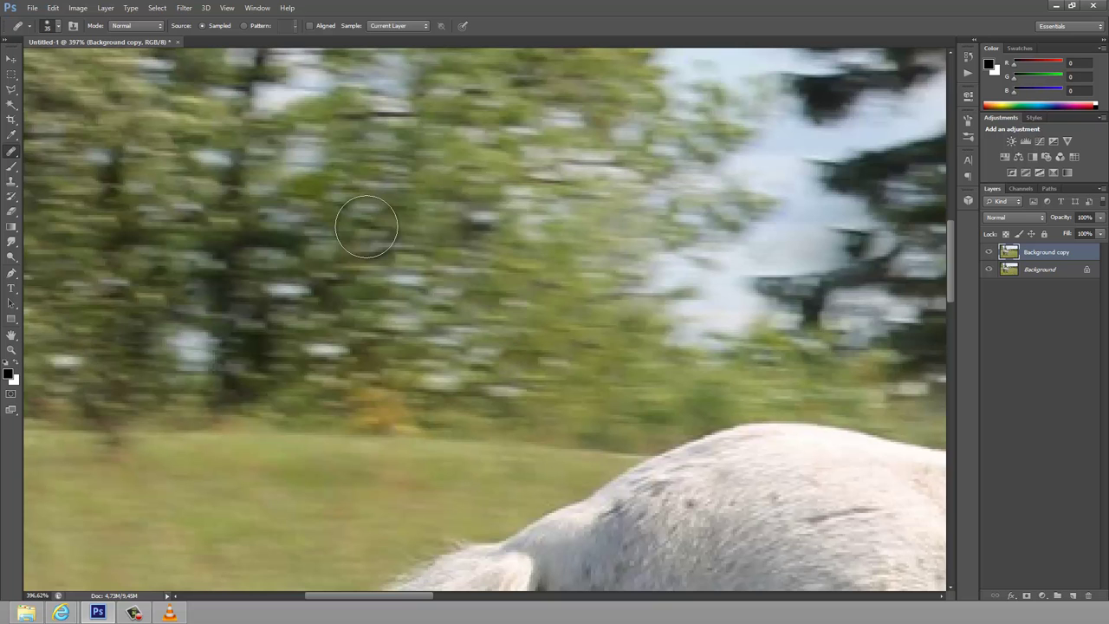
click(11, 349)
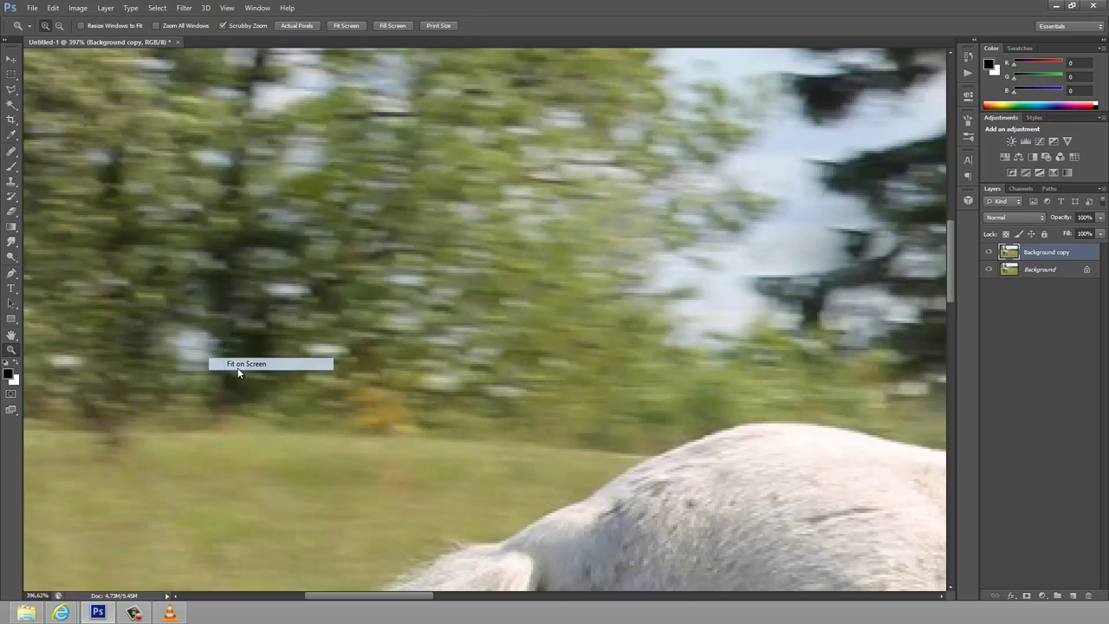
- Fit the photo to screen and toggle Background copy visibility to compare with the original
key(ctrl+0)
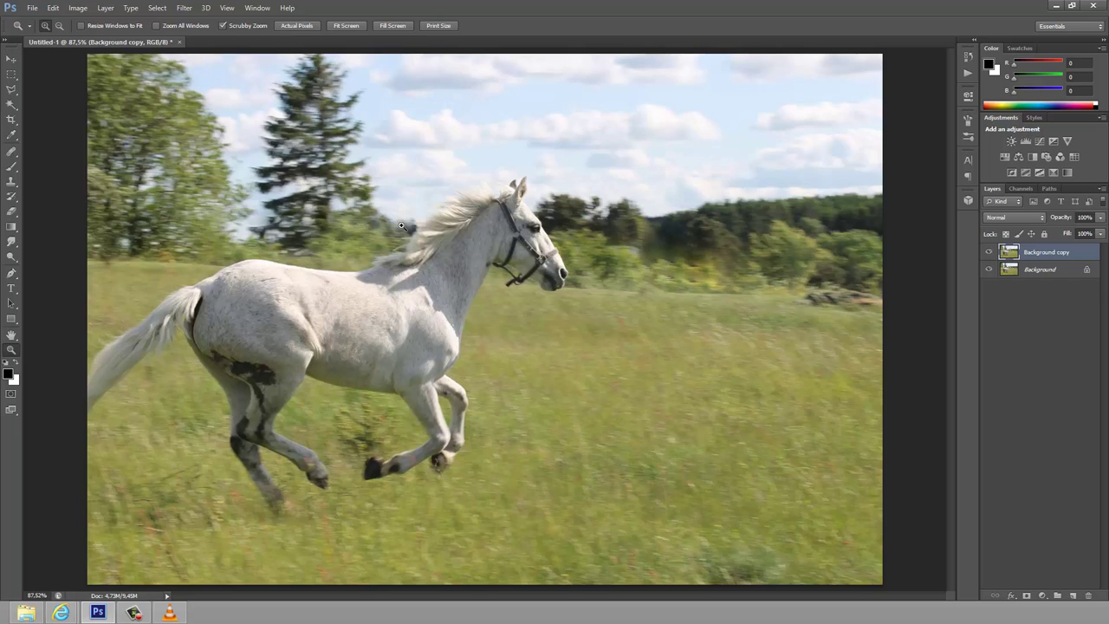
click(990, 253)
click(990, 252)
click(990, 252)
click(989, 252)
- Duplicate the Background copy layer as Background copy 2
right_click(1076, 254)
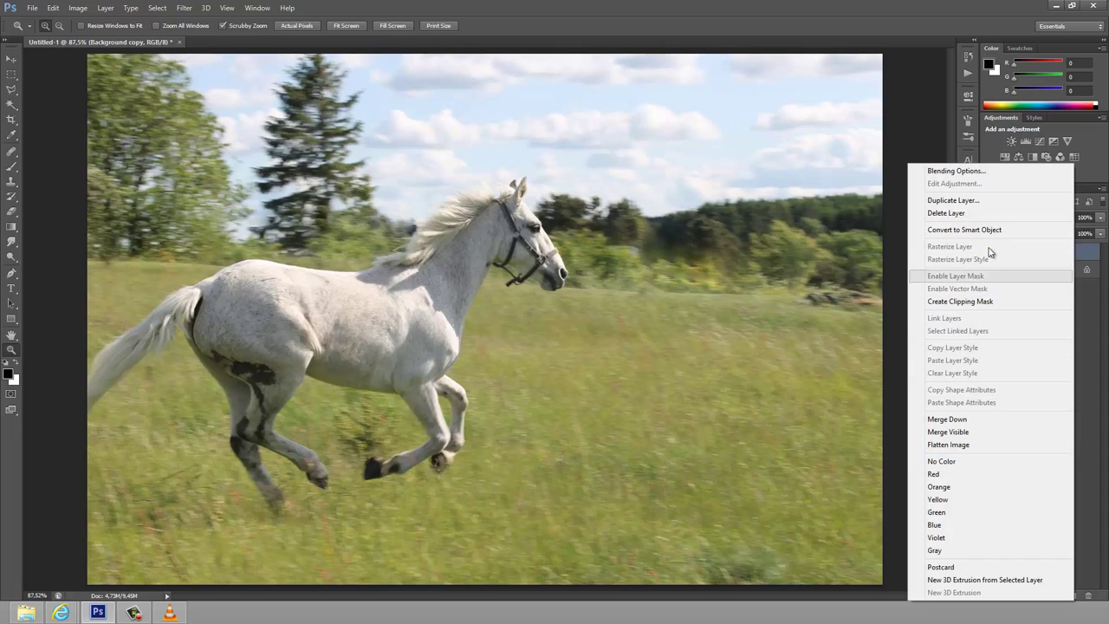
click(983, 200)
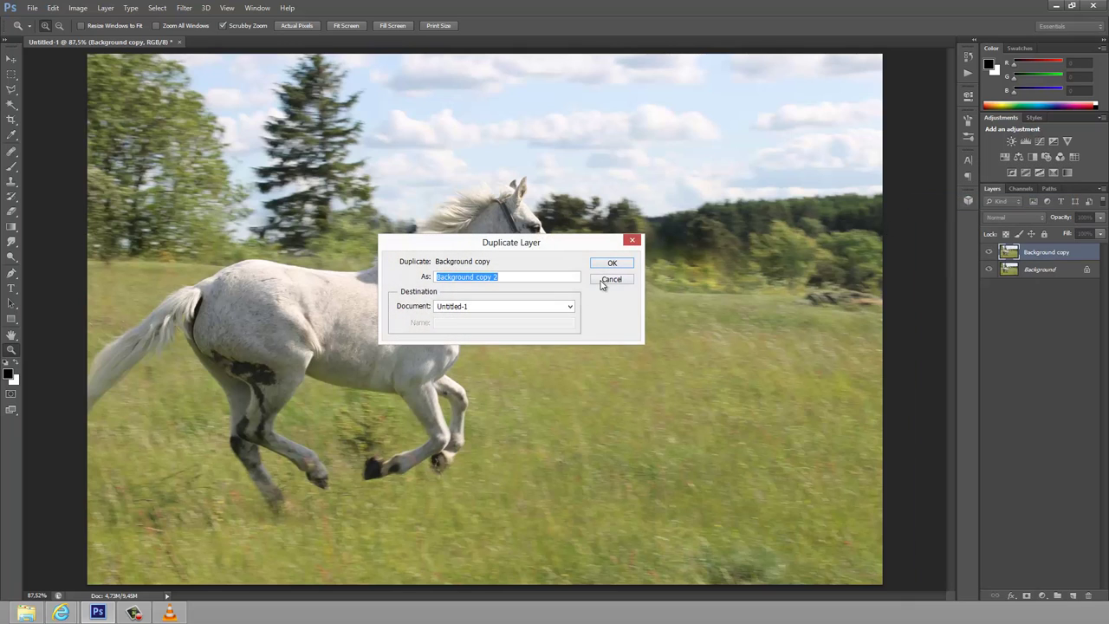
click(609, 264)
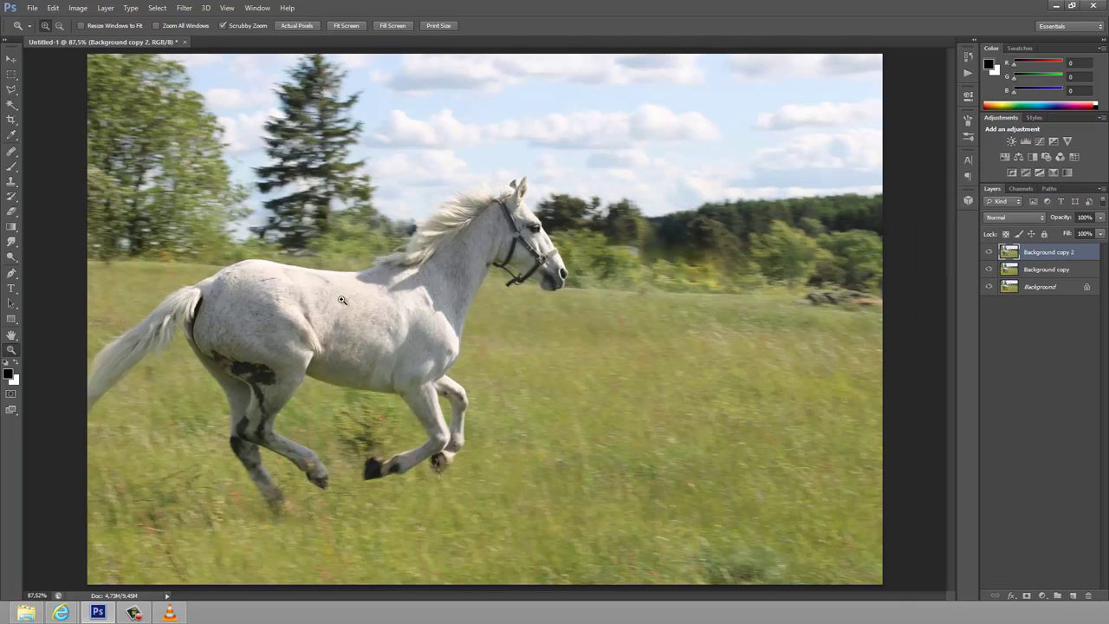
- Zoom in on the leg stain and choose the Polygonal Lasso tool
drag(242, 383, 309, 421)
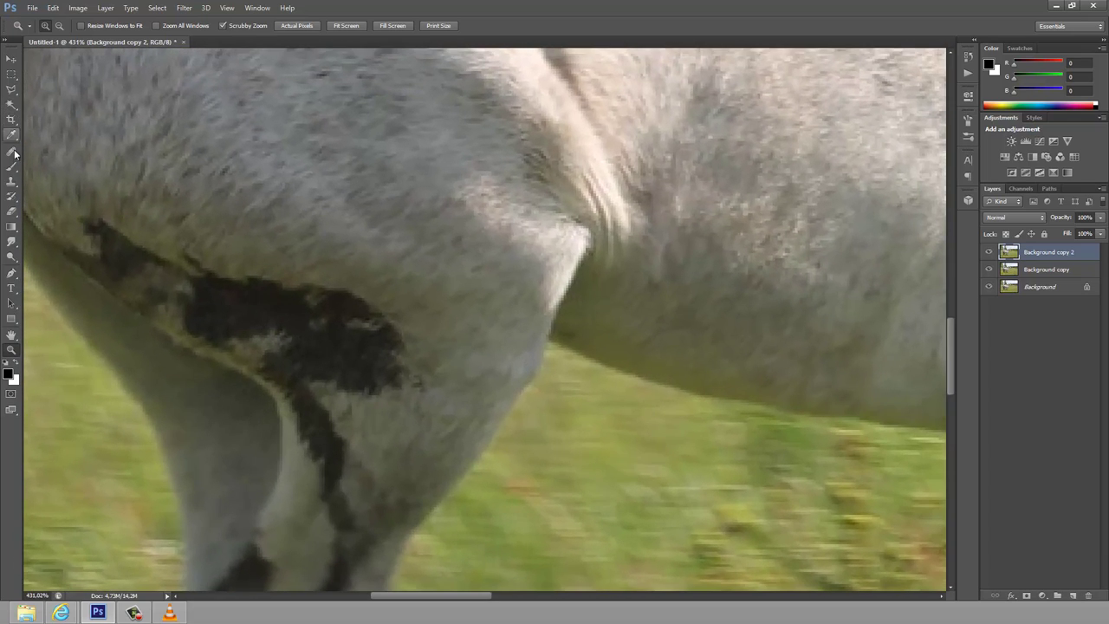
click(12, 90)
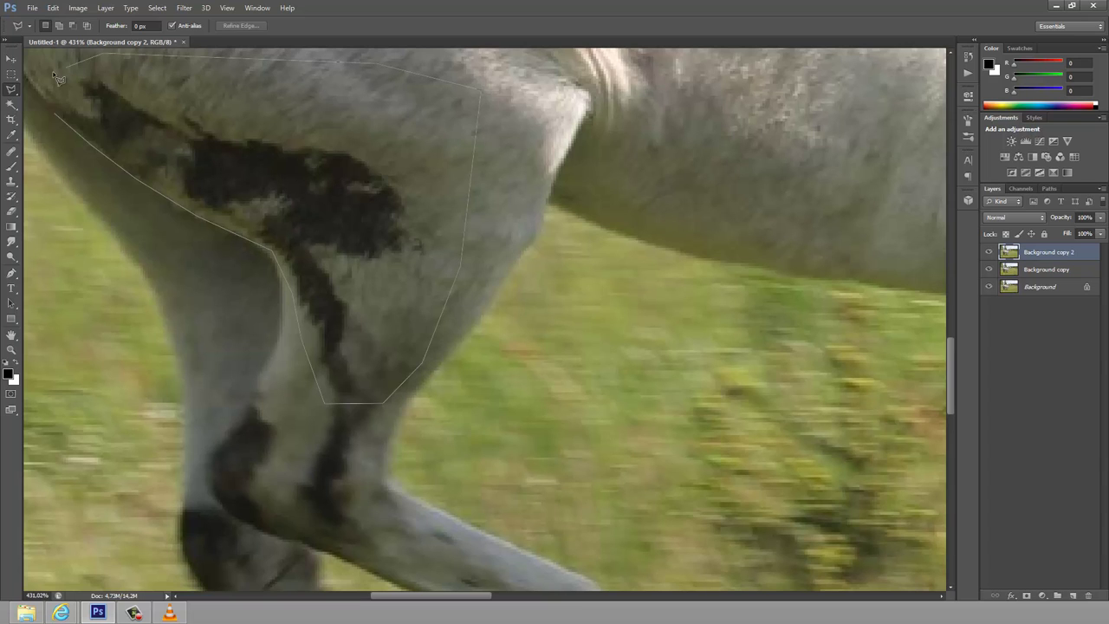
- Close the selection around the leg stain and heal its upper and middle parts
click(61, 121)
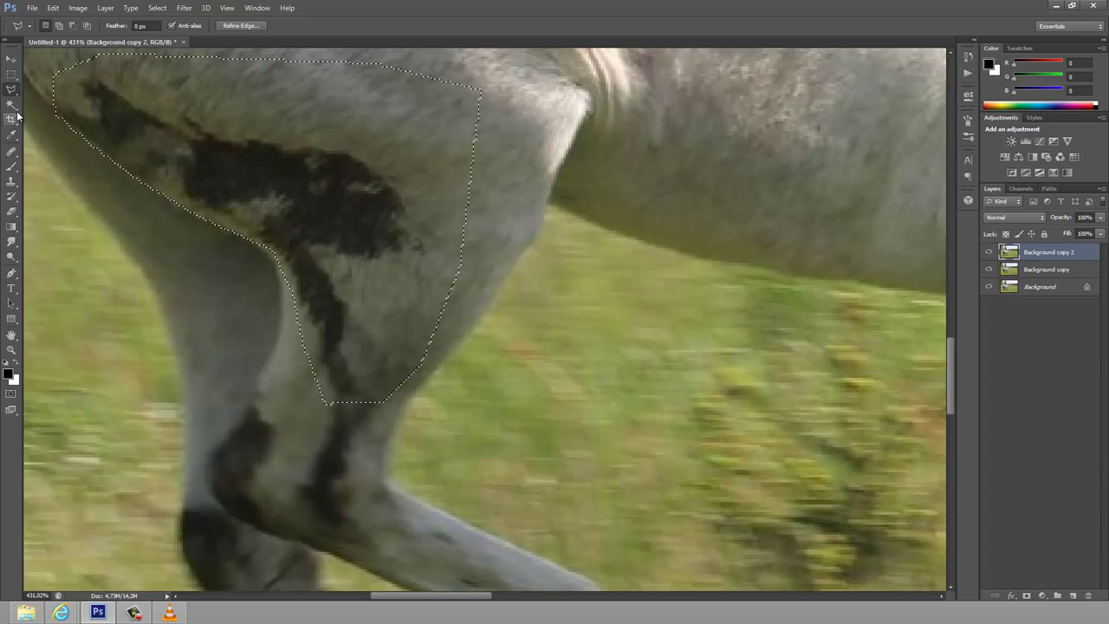
click(11, 150)
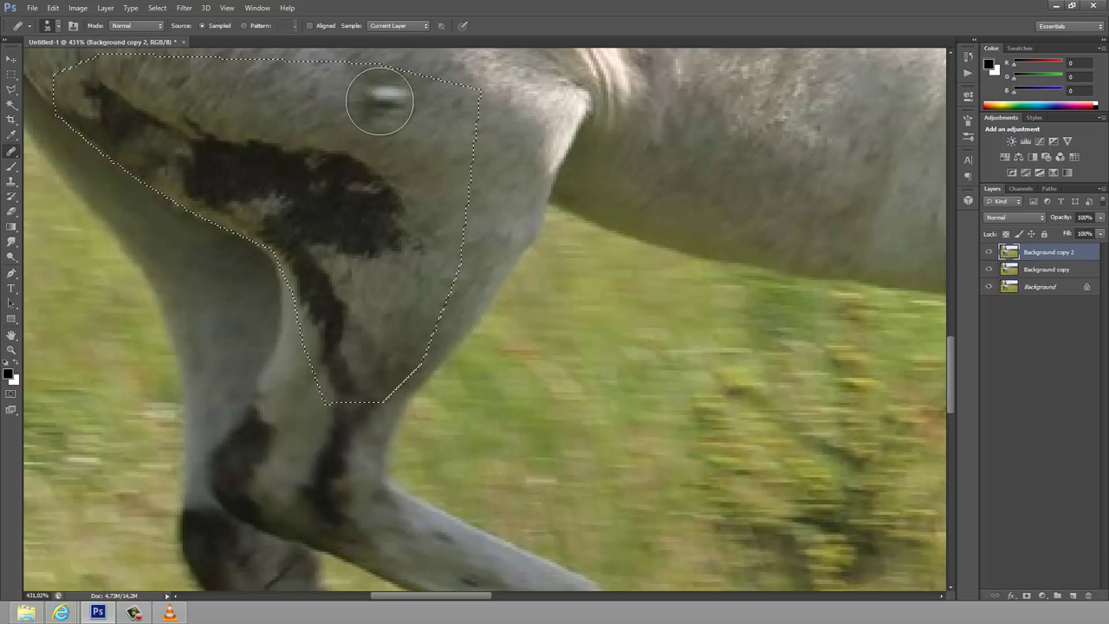
scroll(379, 99, up, 3)
scroll(381, 104, up, 2)
alt+click(403, 214)
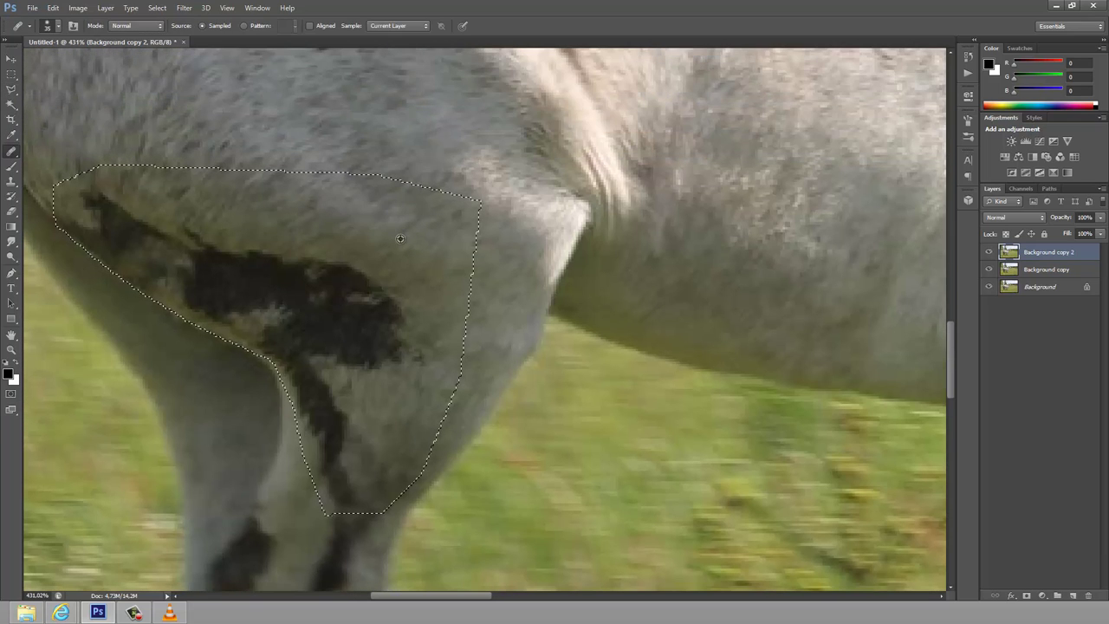
drag(390, 255, 337, 292)
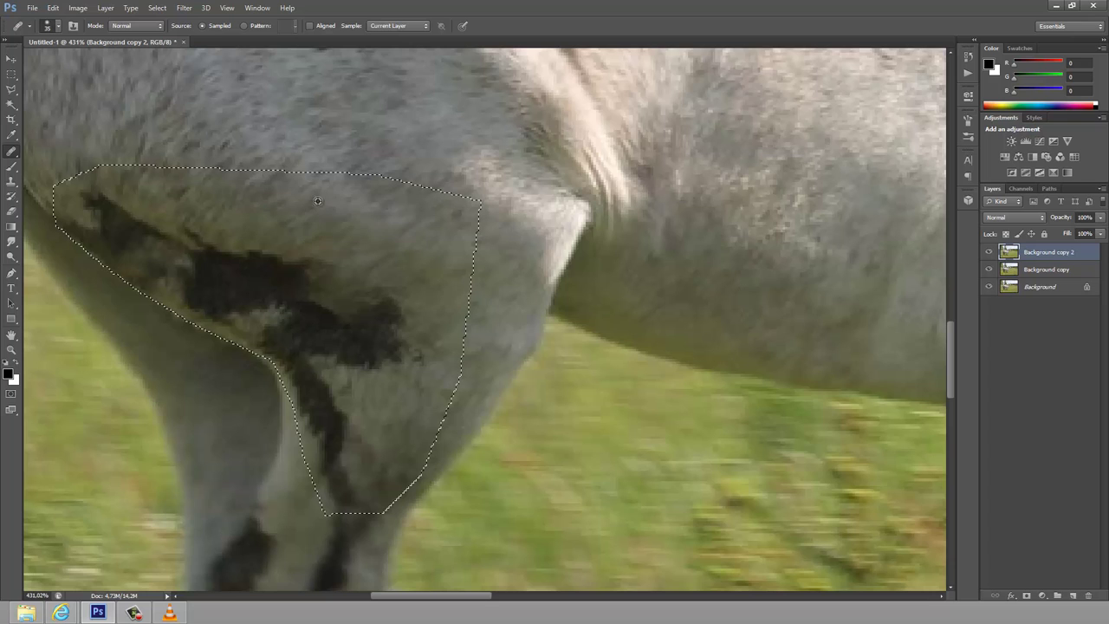
drag(290, 265, 280, 277)
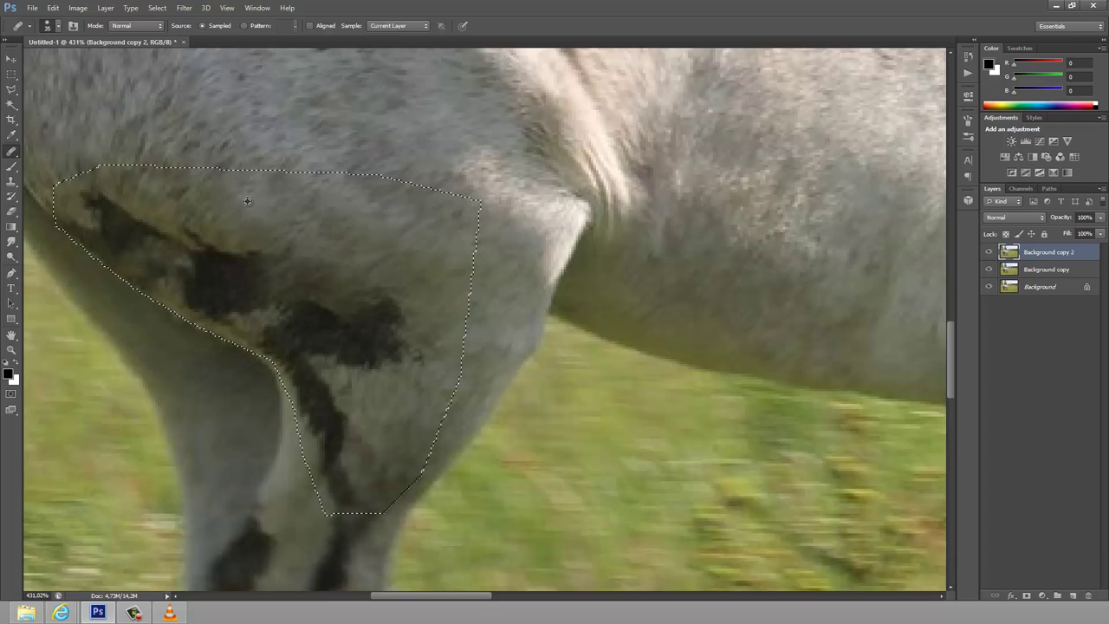
drag(242, 228, 235, 277)
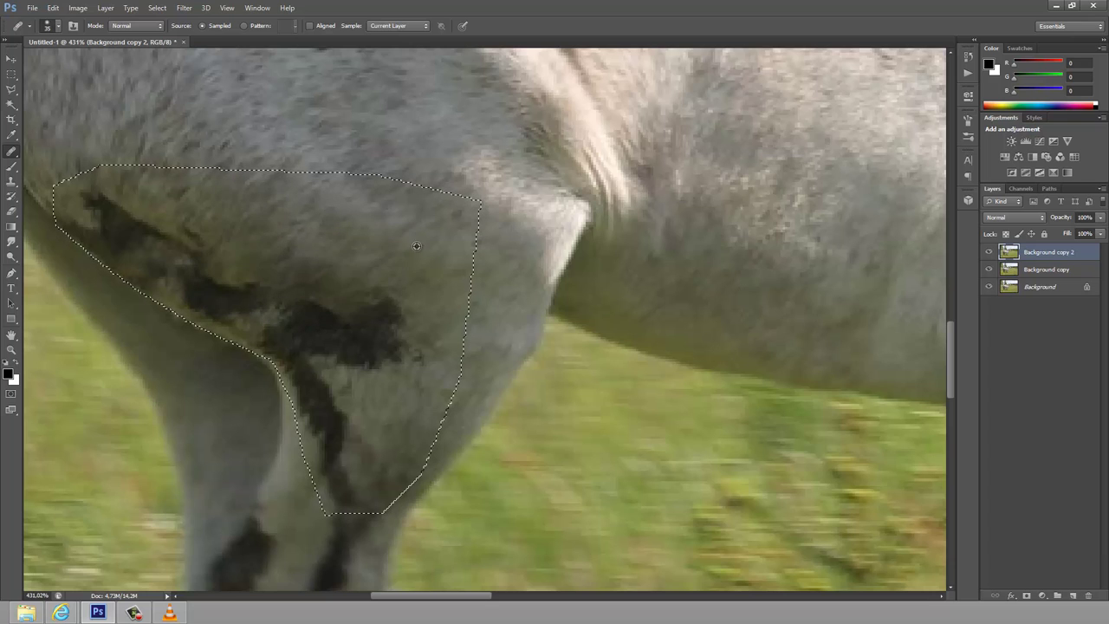
- Heal the right side, centre, lower stripe and bottom of the dark patch
mouse_move(401, 297)
mouse_down()
mouse_move(358, 311)
mouse_move(433, 315)
mouse_move(370, 350)
mouse_move(306, 331)
mouse_move(404, 304)
mouse_move(347, 349)
mouse_move(433, 336)
mouse_up()
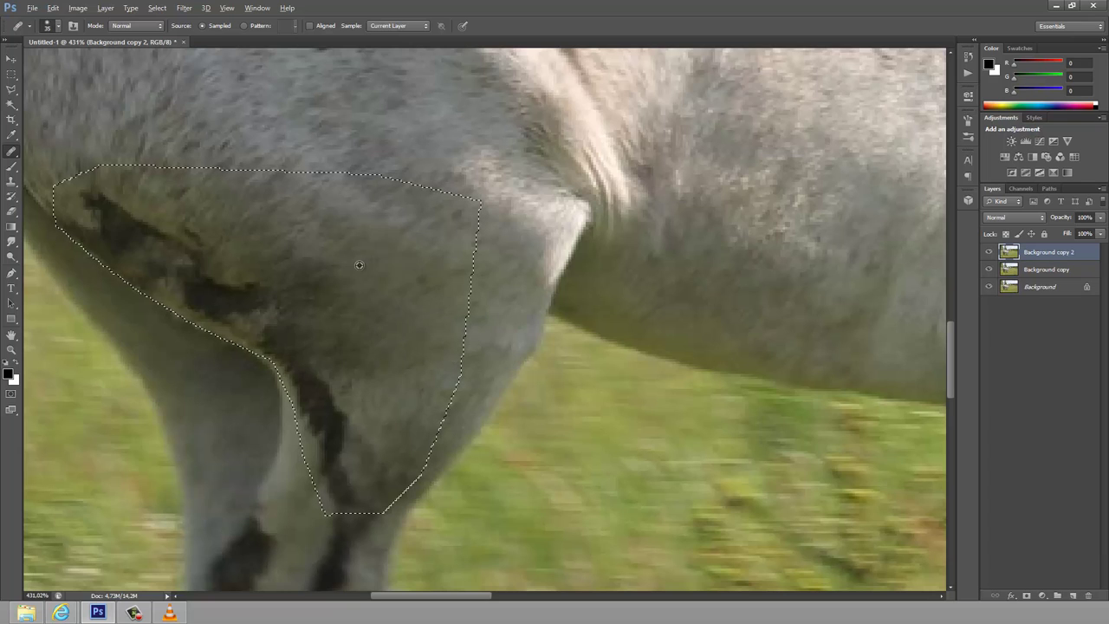
drag(298, 315, 275, 338)
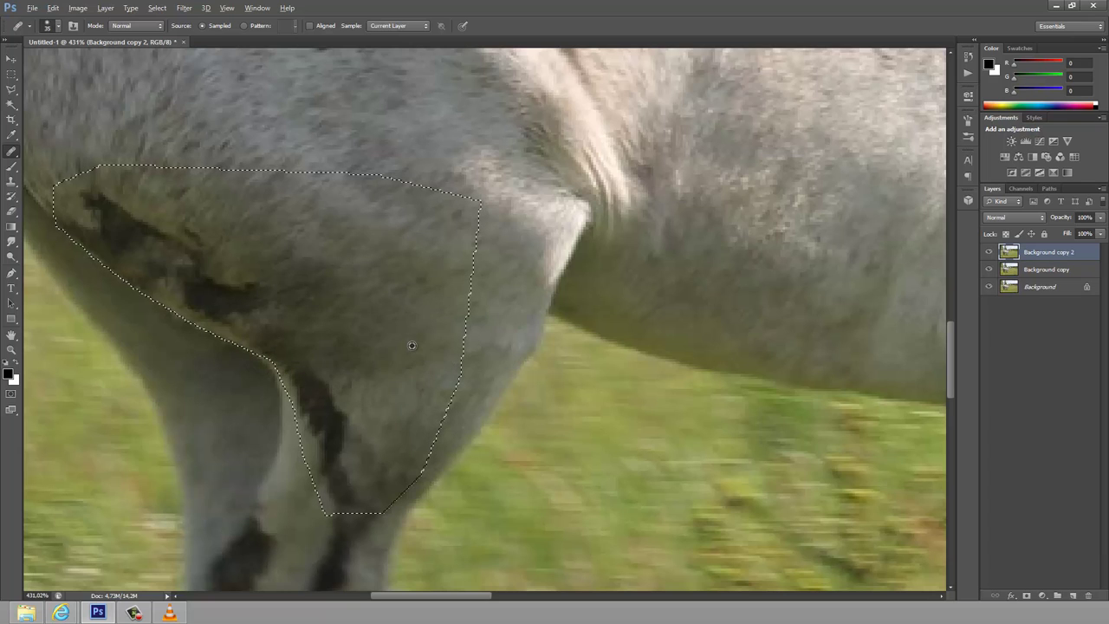
drag(338, 389, 302, 384)
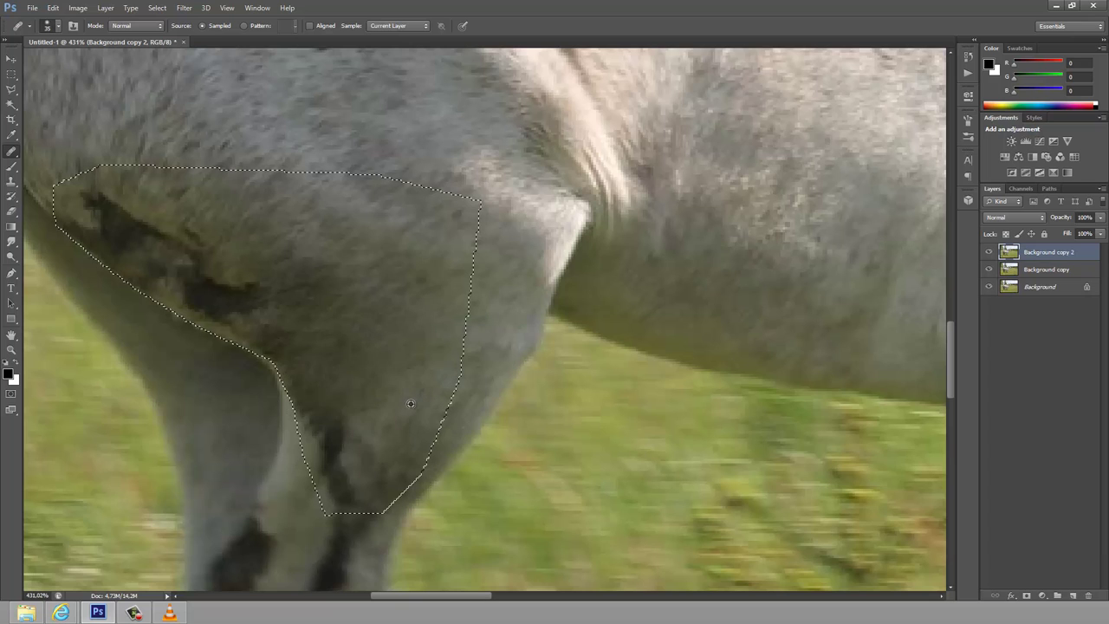
mouse_move(352, 426)
mouse_down()
mouse_move(399, 433)
mouse_move(339, 477)
mouse_up()
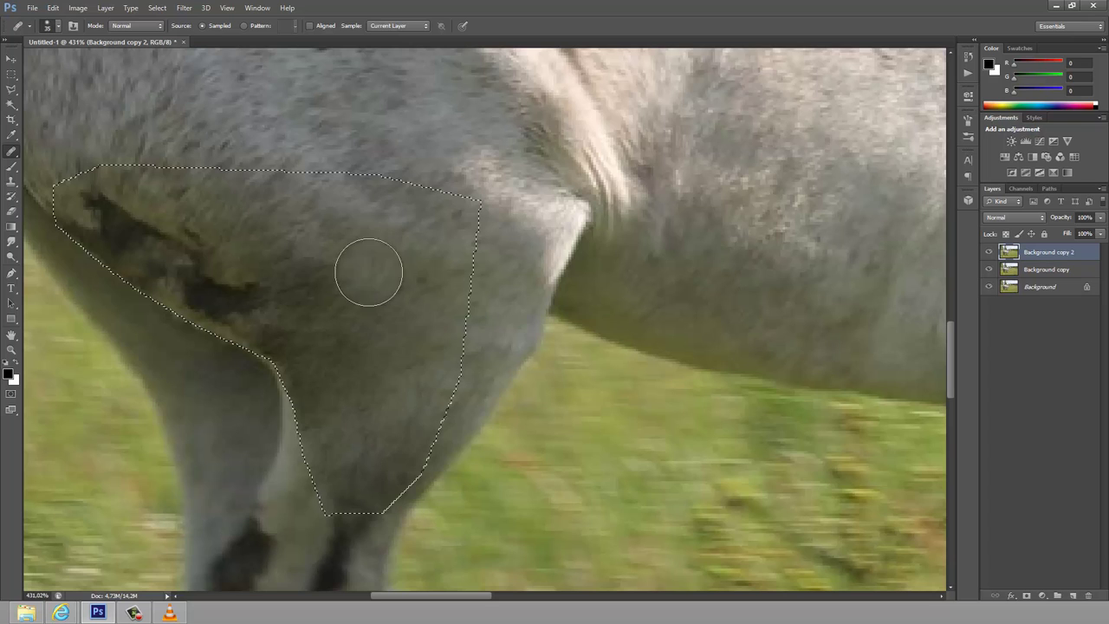
drag(216, 288, 210, 297)
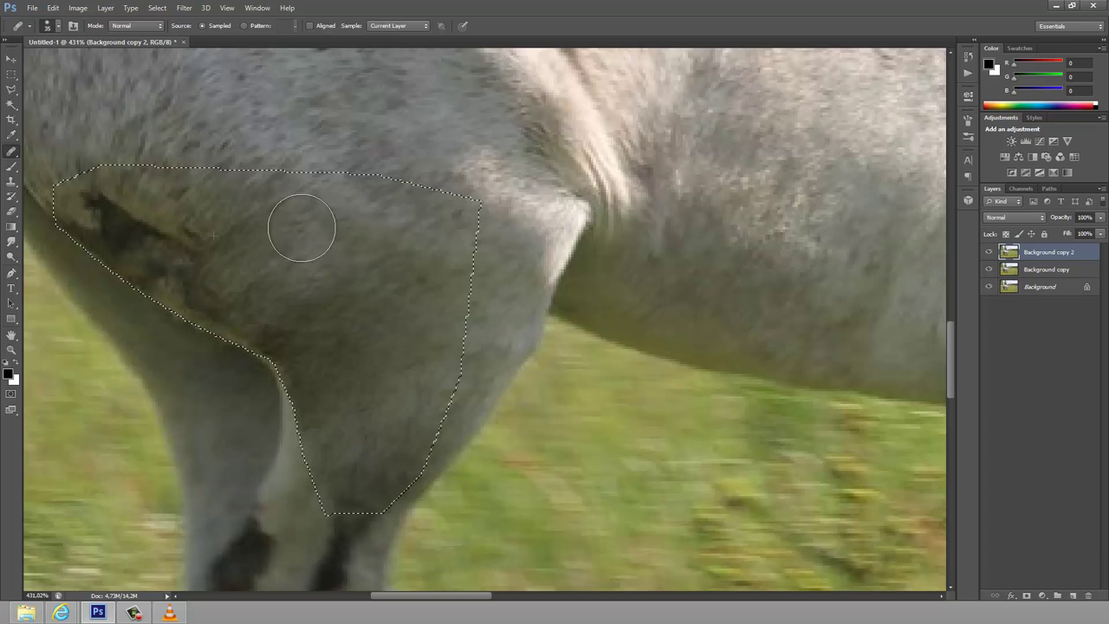
- Resample clean grey fur and heal the last dark stripes at the patch's left edge
alt+click(233, 155)
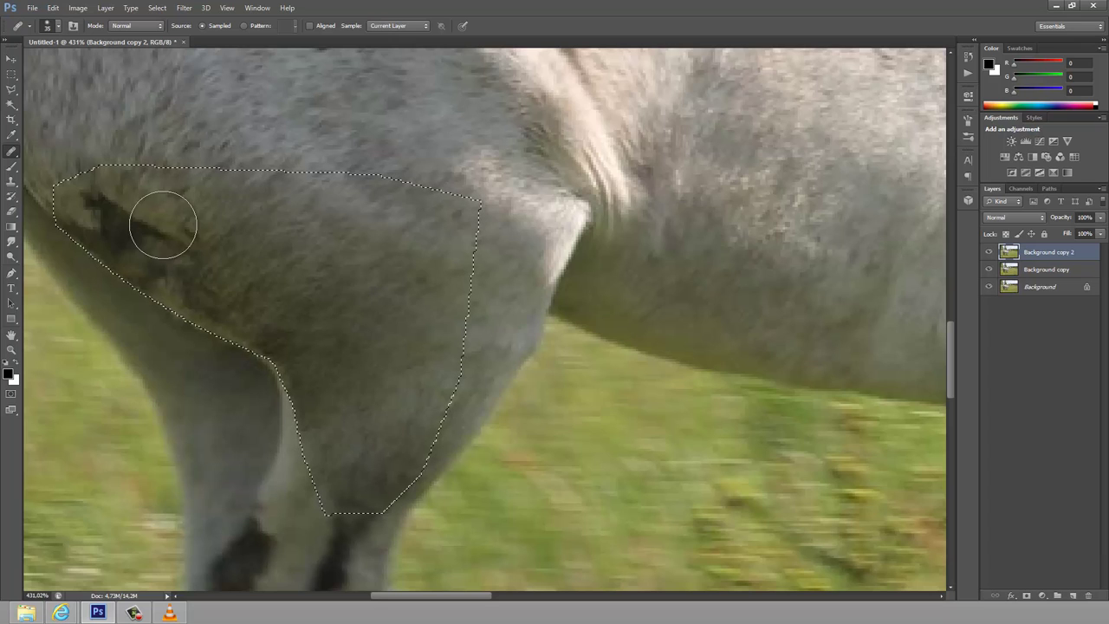
mouse_move(156, 217)
mouse_down()
mouse_move(116, 242)
mouse_move(193, 245)
mouse_up()
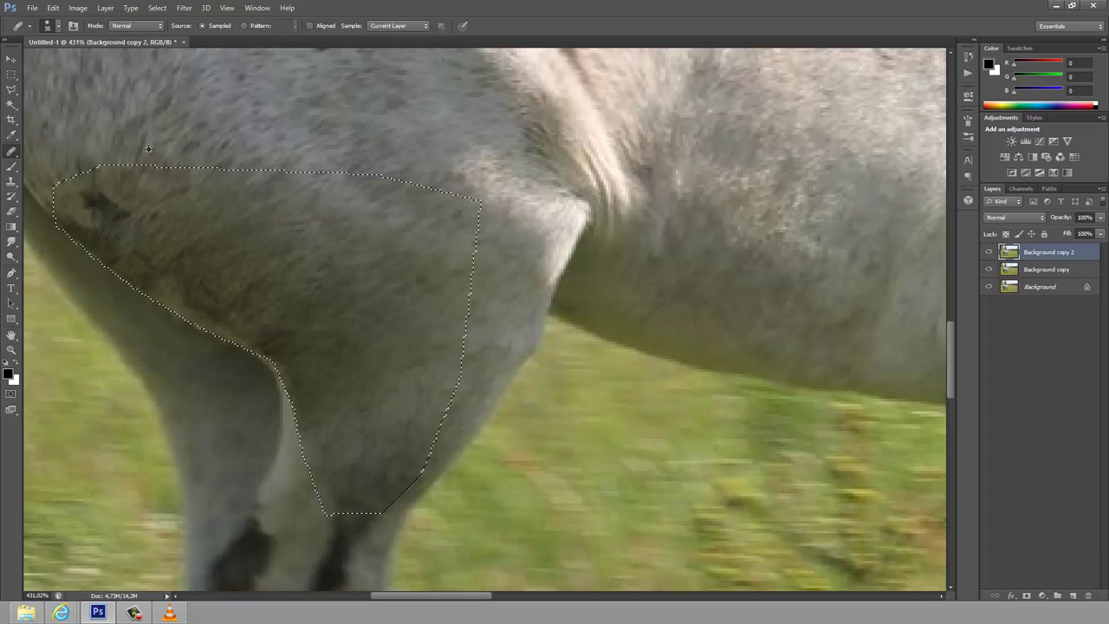
mouse_move(118, 173)
mouse_down()
mouse_move(99, 223)
mouse_move(143, 243)
mouse_up()
mouse_move(265, 250)
mouse_down()
mouse_move(312, 228)
mouse_move(332, 190)
mouse_move(349, 217)
mouse_move(288, 236)
mouse_up()
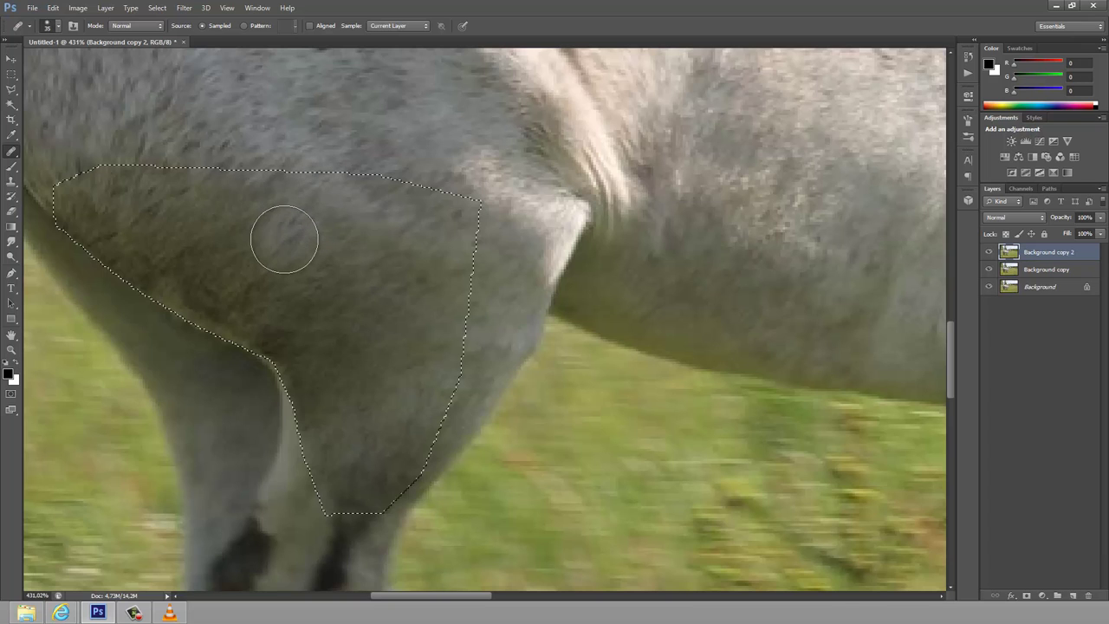
- Clear the selection and scroll down to the horse's lower legs
key(ctrl+d)
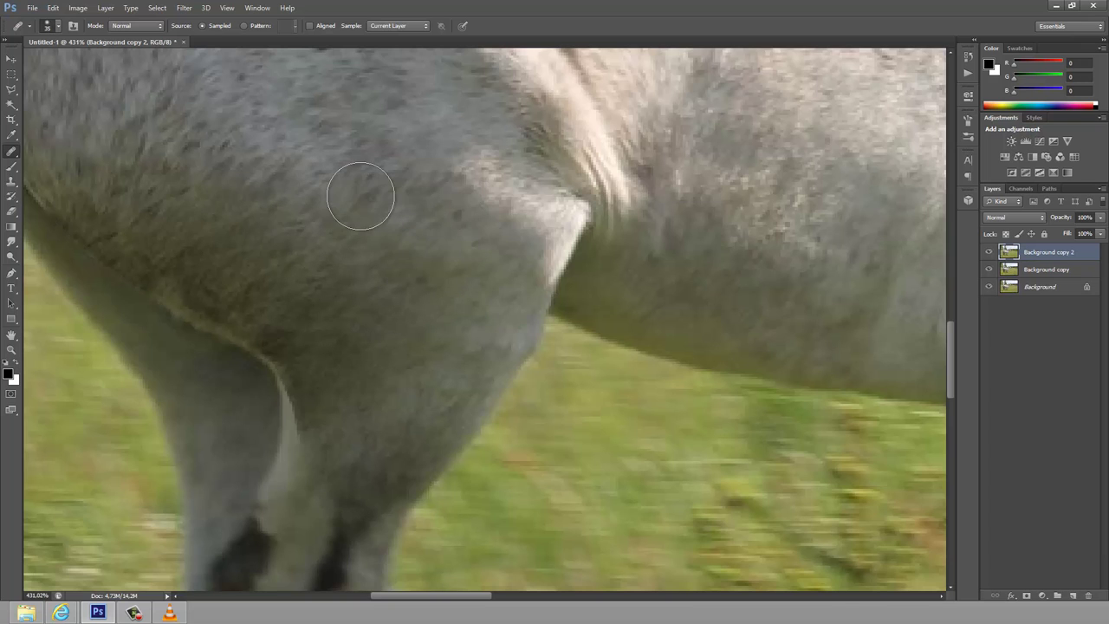
scroll(476, 198, down, 2)
scroll(478, 202, down, 4)
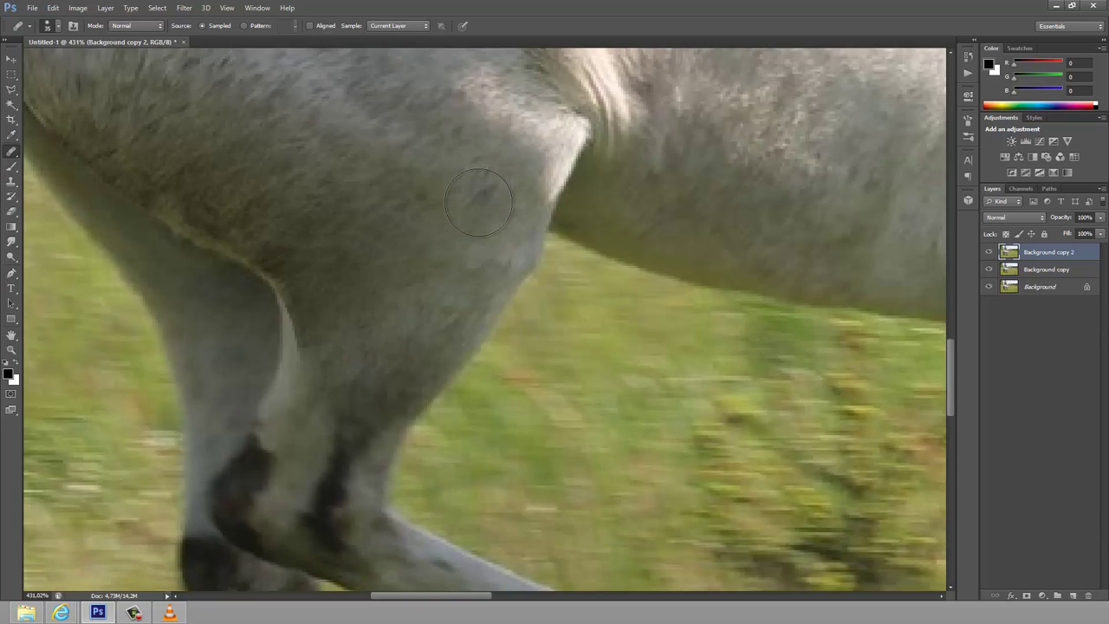
scroll(478, 202, down, 4)
scroll(479, 202, down, 4)
scroll(478, 202, down, 3)
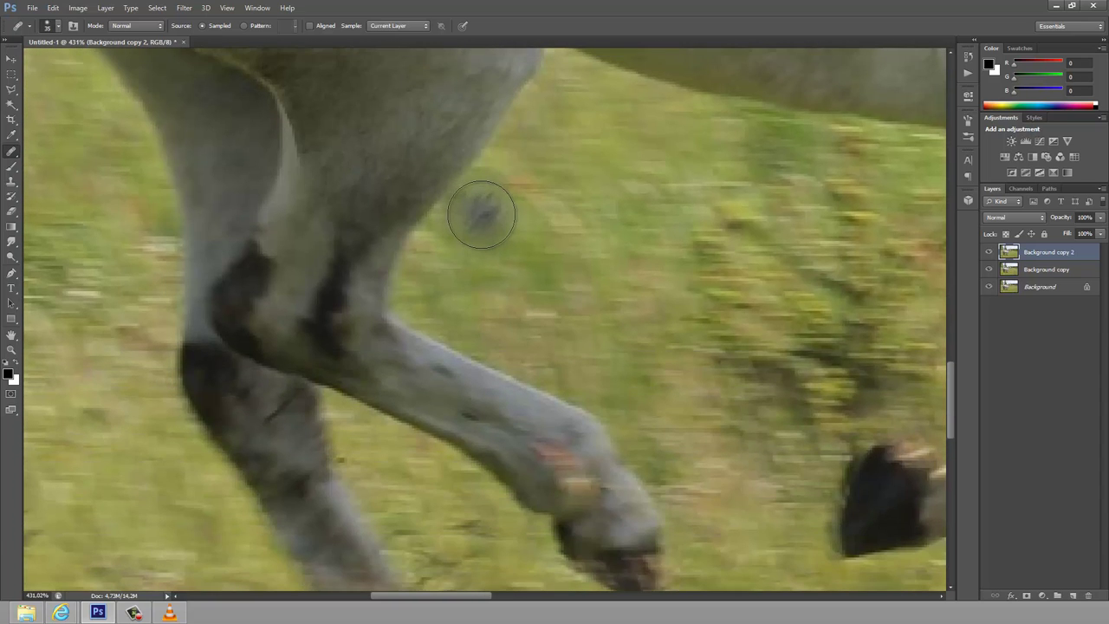
scroll(478, 202, up, 3)
scroll(481, 208, down, 3)
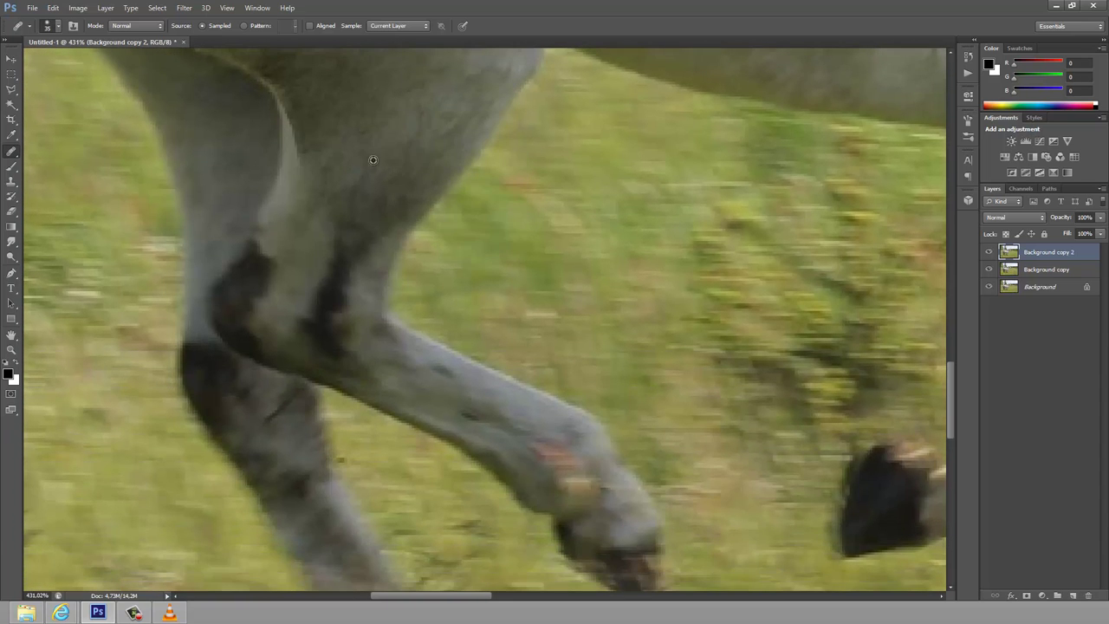
- Undo the stray grey dab on the grass and choose the Smudge tool
click(481, 259)
key(ctrl+z)
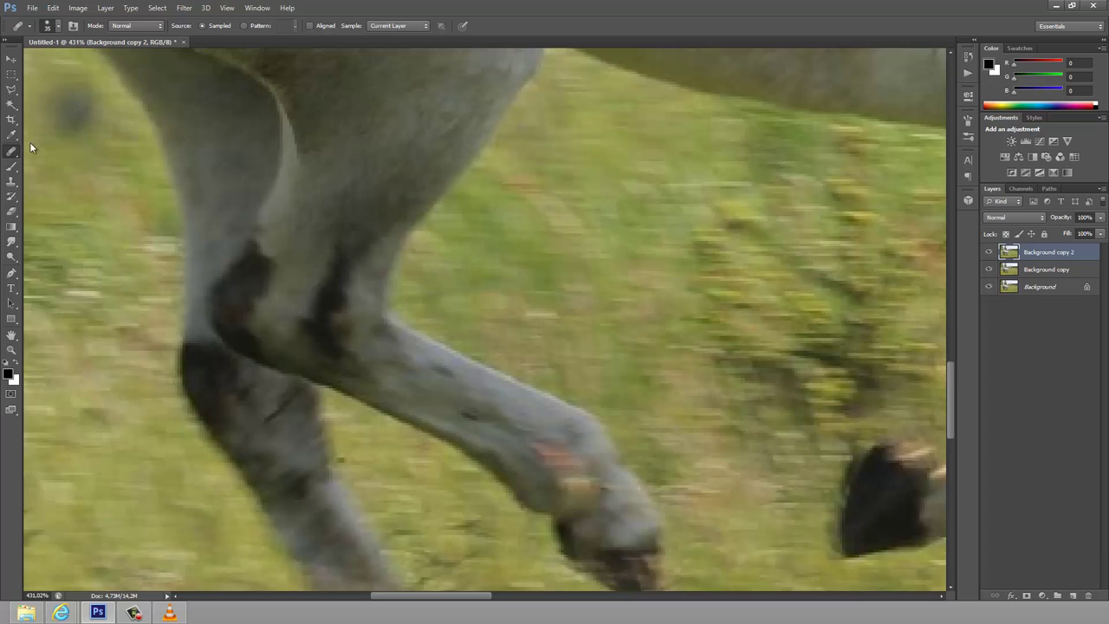
click(11, 241)
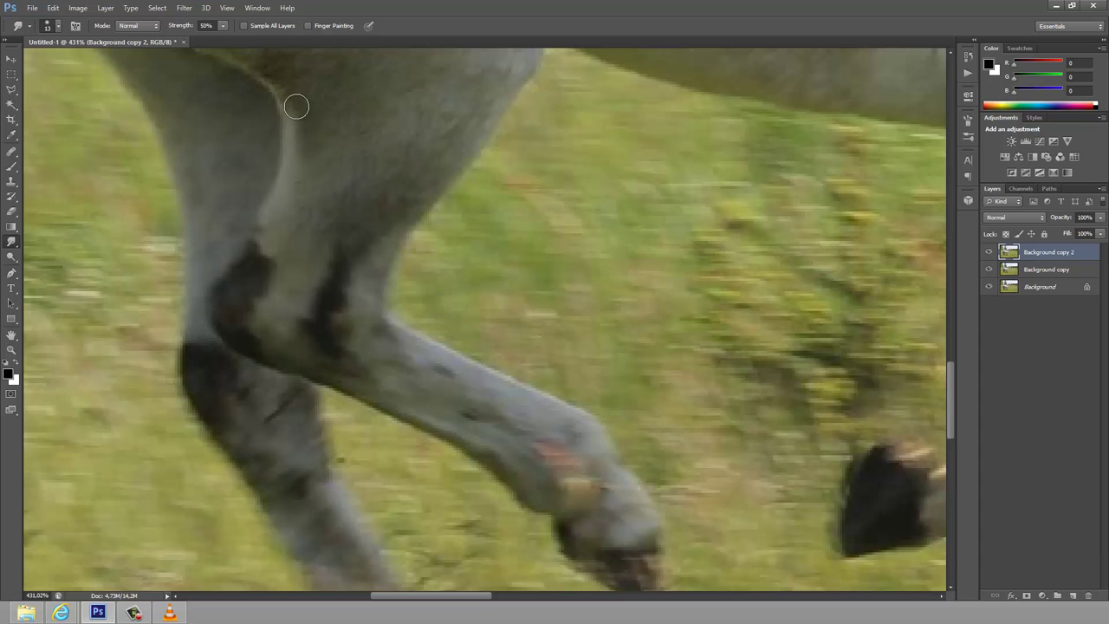
scroll(340, 95, up, 1)
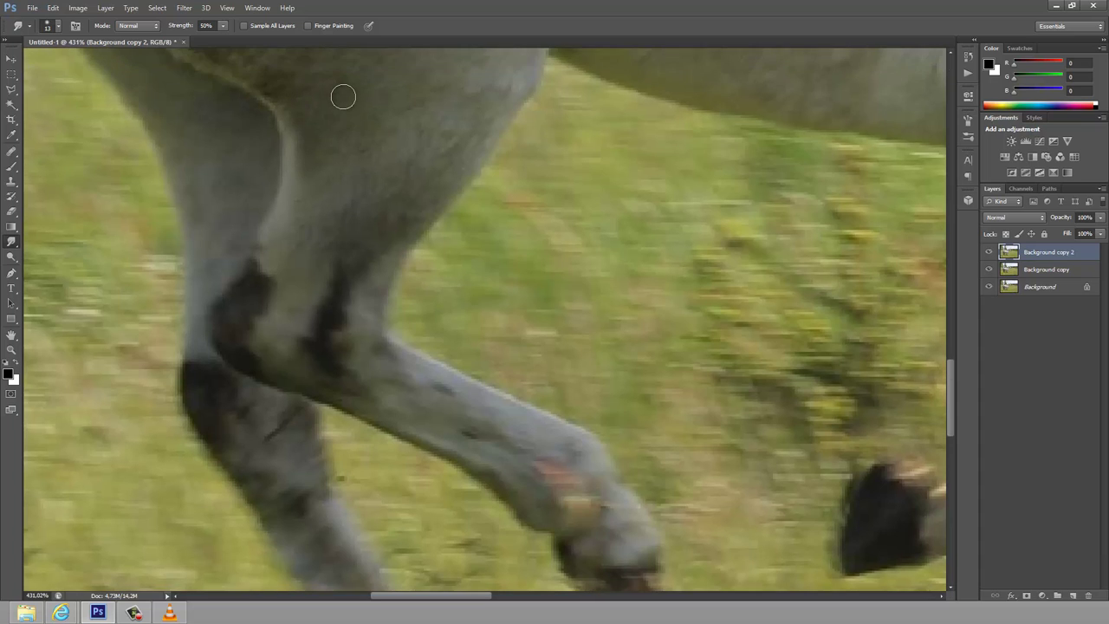
scroll(312, 108, up, 2)
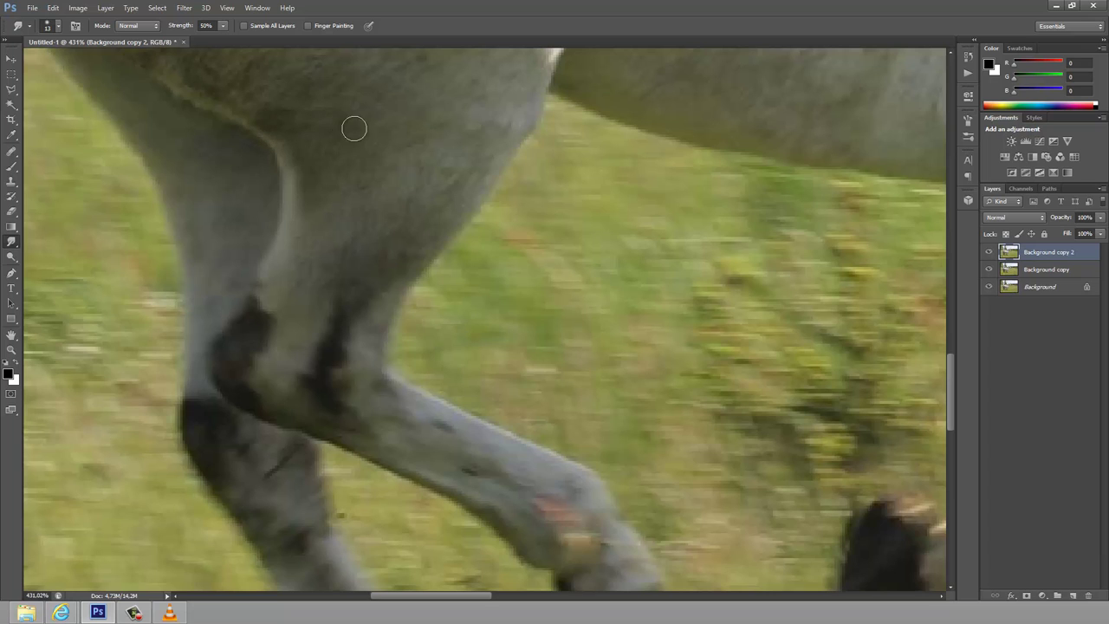
scroll(324, 284, down, 1)
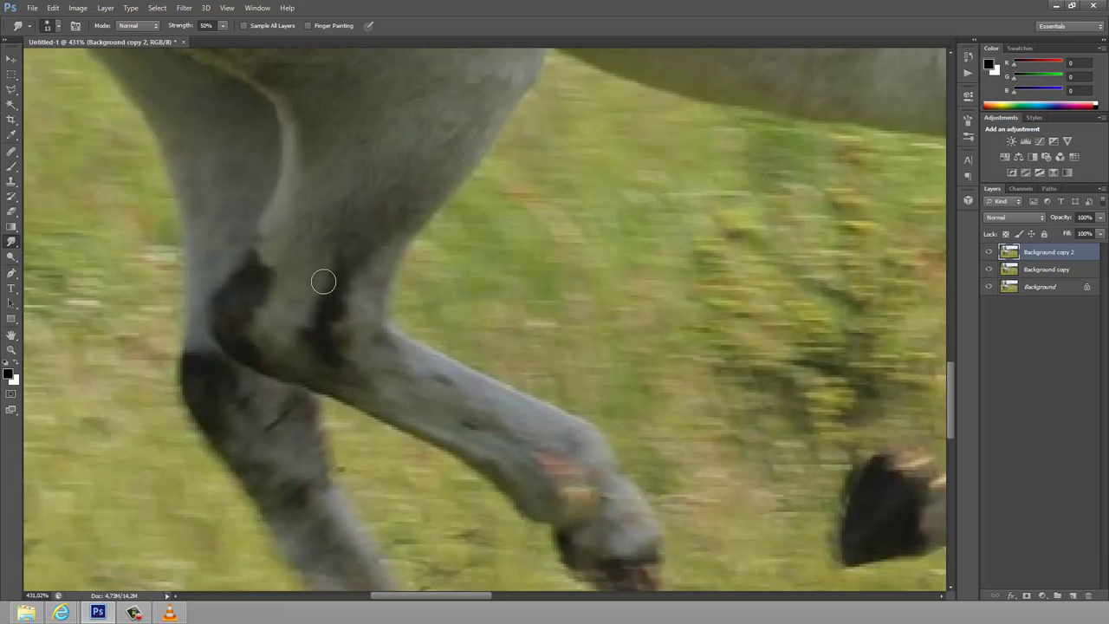
scroll(322, 280, down, 2)
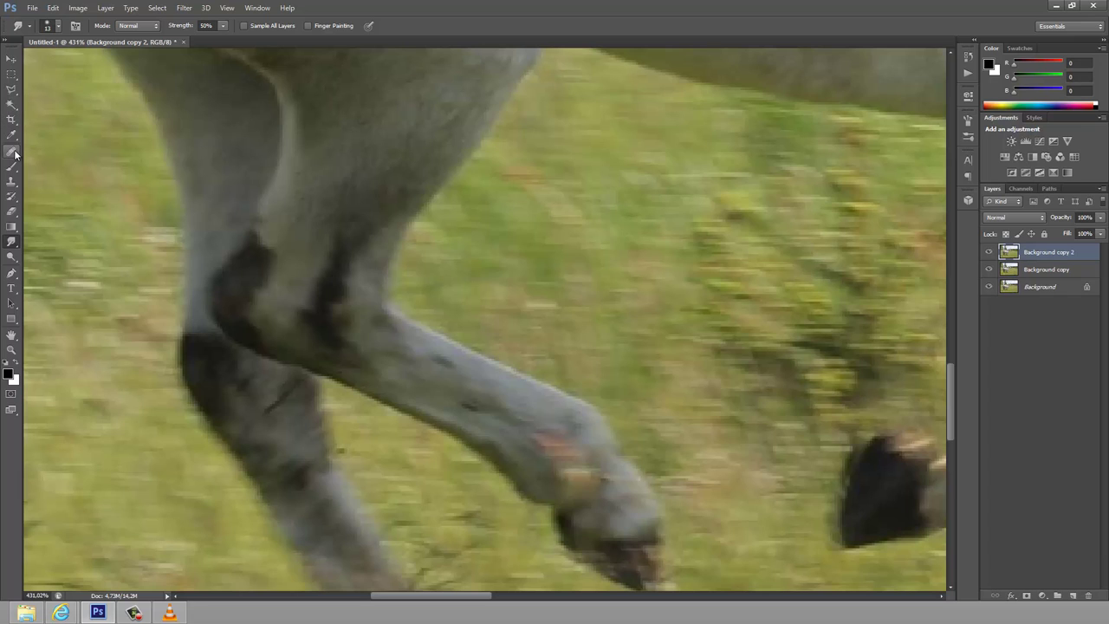
- Lasso-select the knee and heal its dark patches from sampled clean fur
click(12, 90)
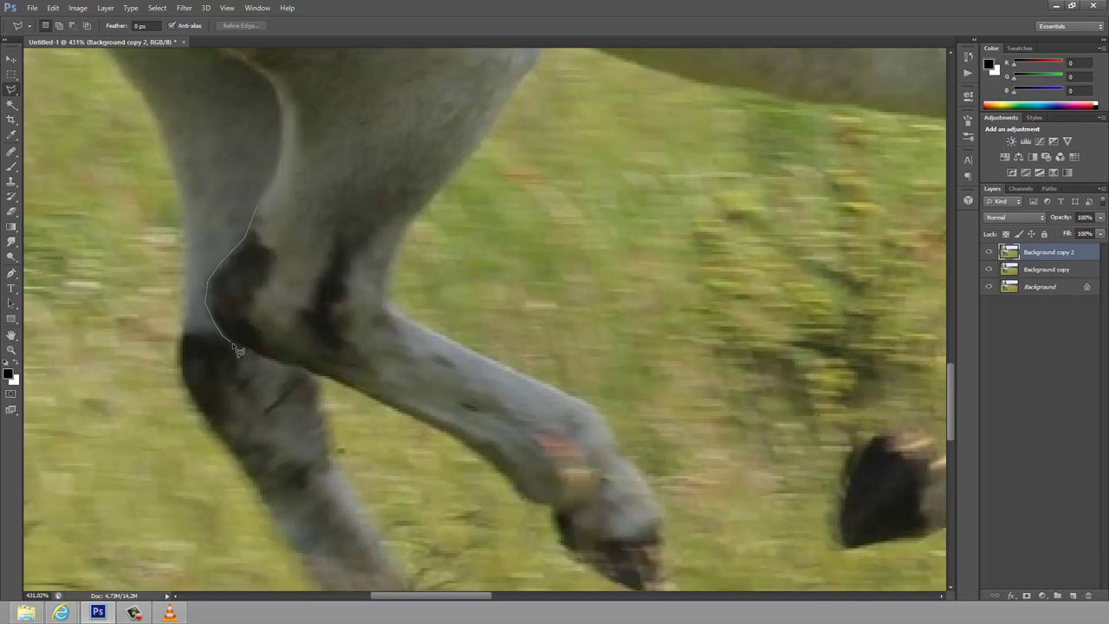
click(269, 356)
click(258, 209)
click(11, 150)
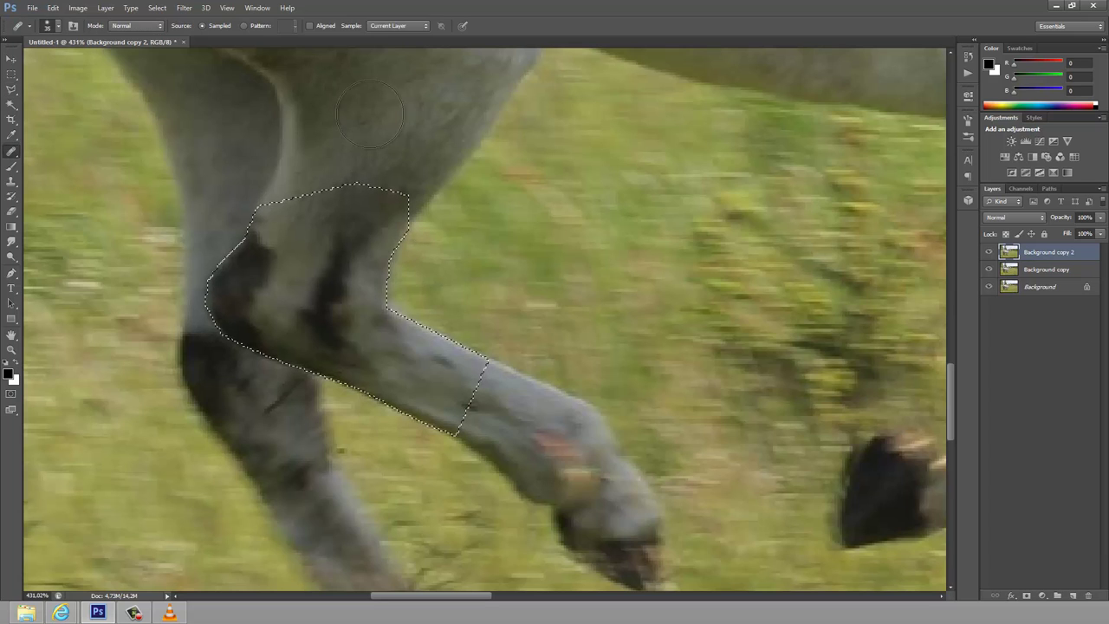
alt+click(418, 82)
mouse_move(292, 255)
mouse_down()
mouse_move(229, 301)
mouse_move(268, 329)
mouse_move(361, 303)
mouse_up()
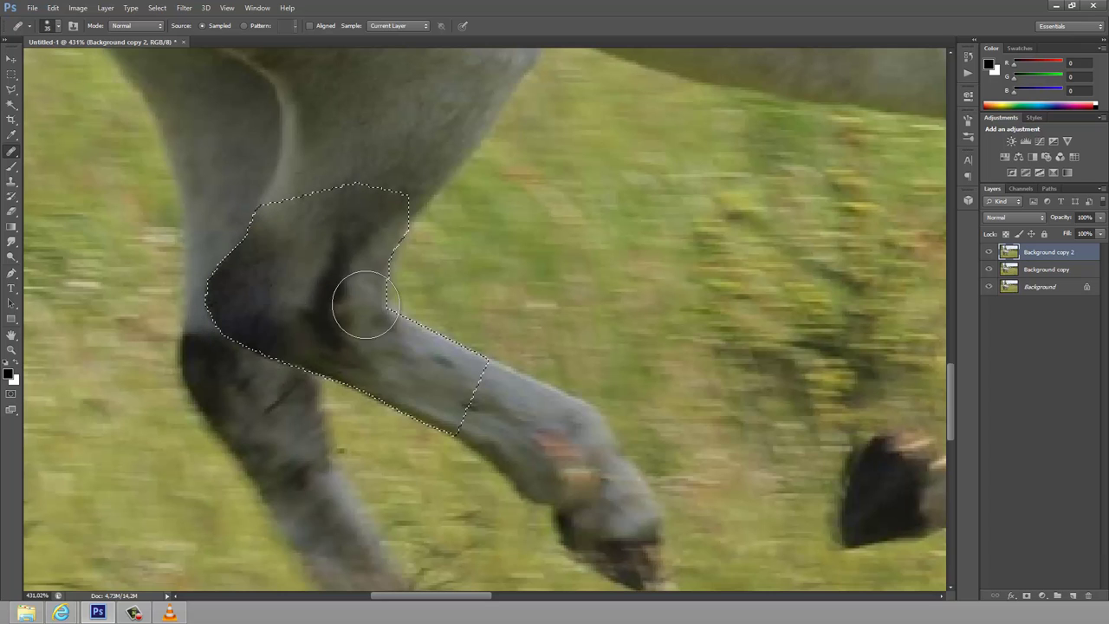
- Resample fur and blend the left, middle, lower and upper knee areas
alt+click(418, 110)
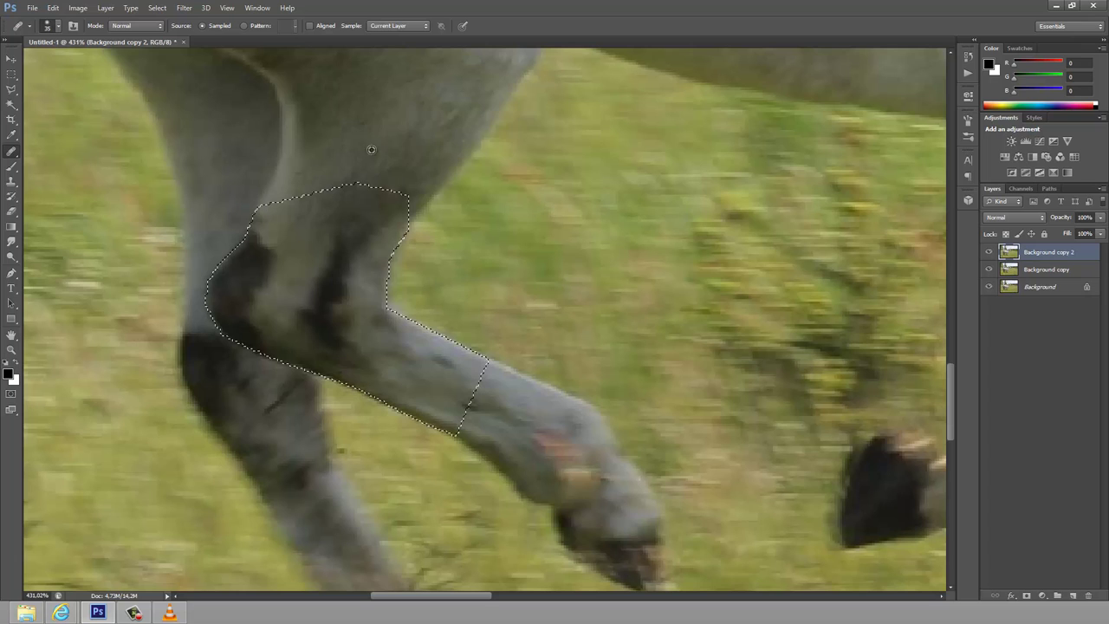
mouse_move(229, 251)
mouse_down()
mouse_move(300, 245)
mouse_move(358, 173)
mouse_up()
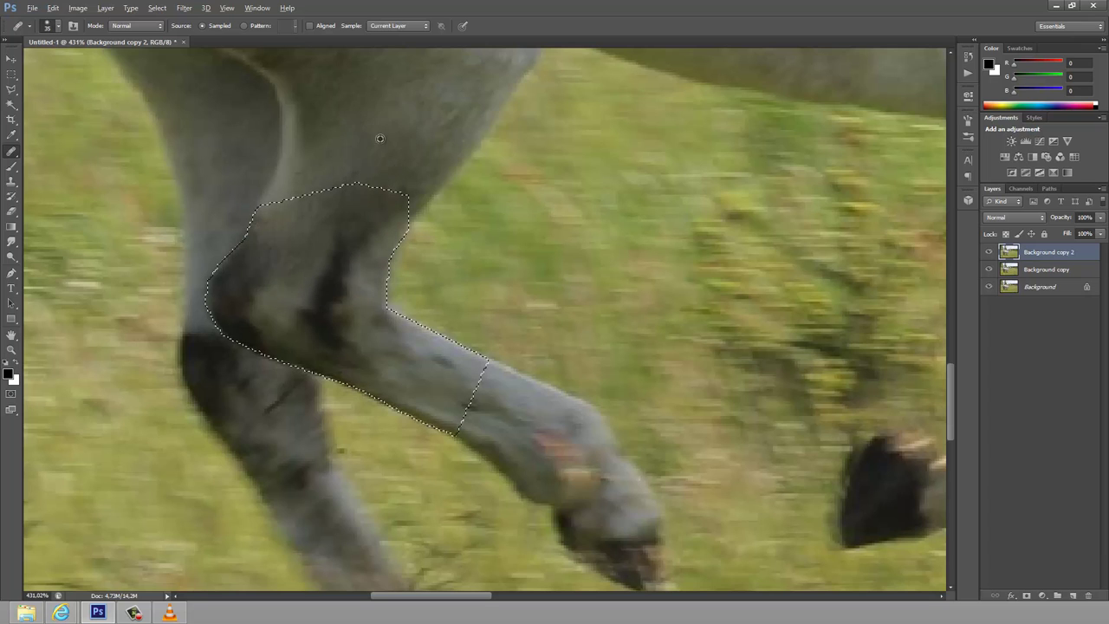
alt+click(289, 226)
mouse_move(346, 254)
mouse_down()
mouse_move(318, 315)
mouse_move(367, 358)
mouse_up()
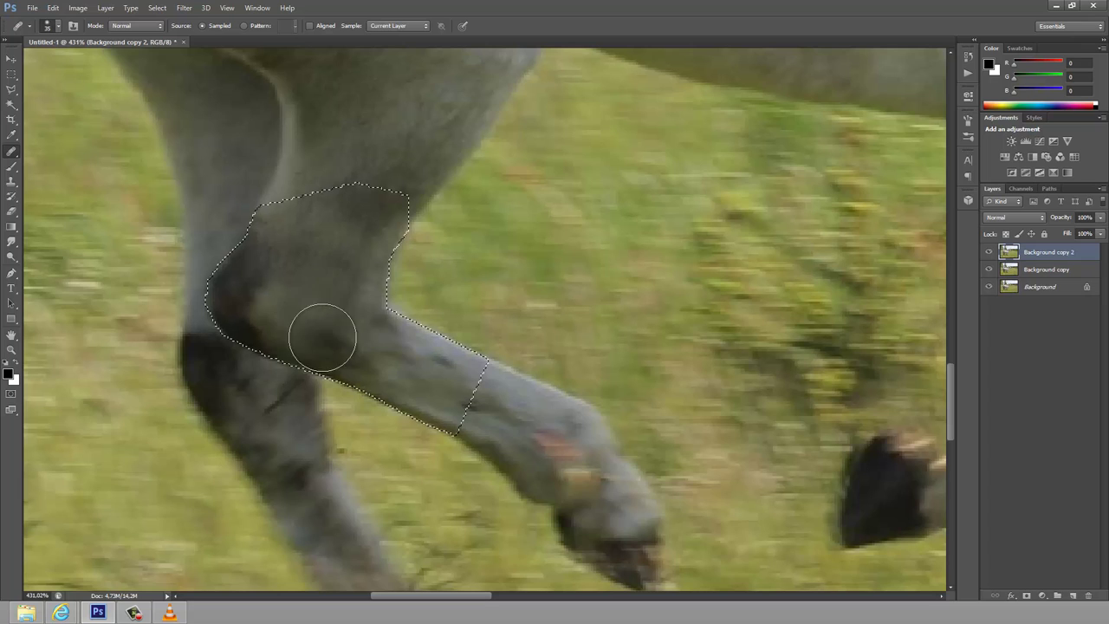
drag(322, 329, 310, 367)
drag(314, 239, 339, 352)
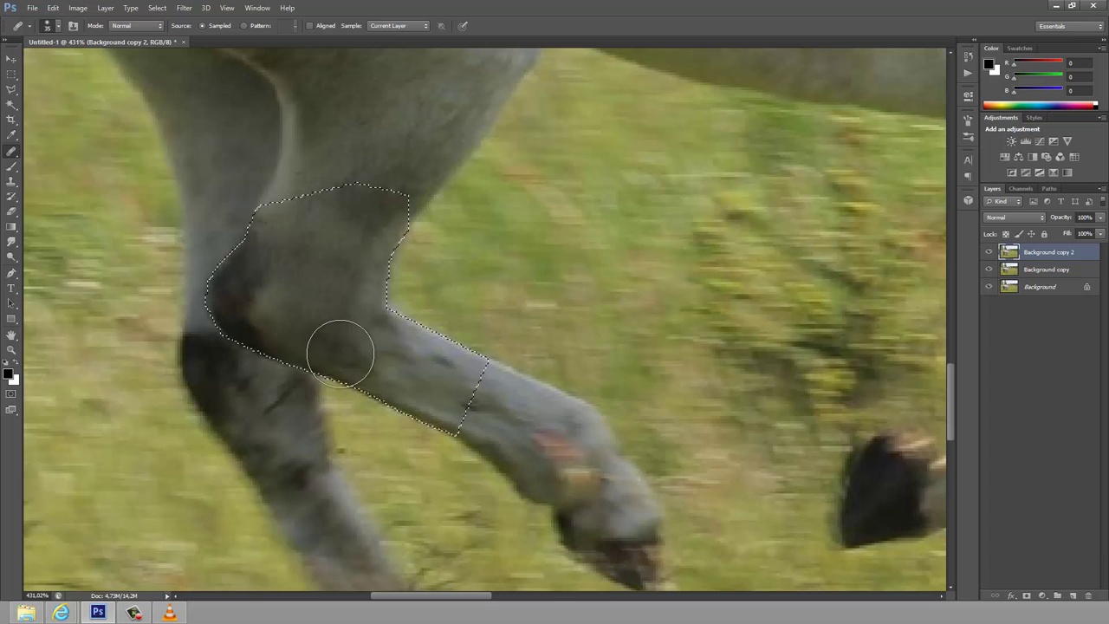
mouse_move(252, 306)
mouse_down()
mouse_move(339, 228)
mouse_move(252, 341)
mouse_move(233, 297)
mouse_move(312, 267)
mouse_move(321, 287)
mouse_move(264, 277)
mouse_move(235, 255)
mouse_up()
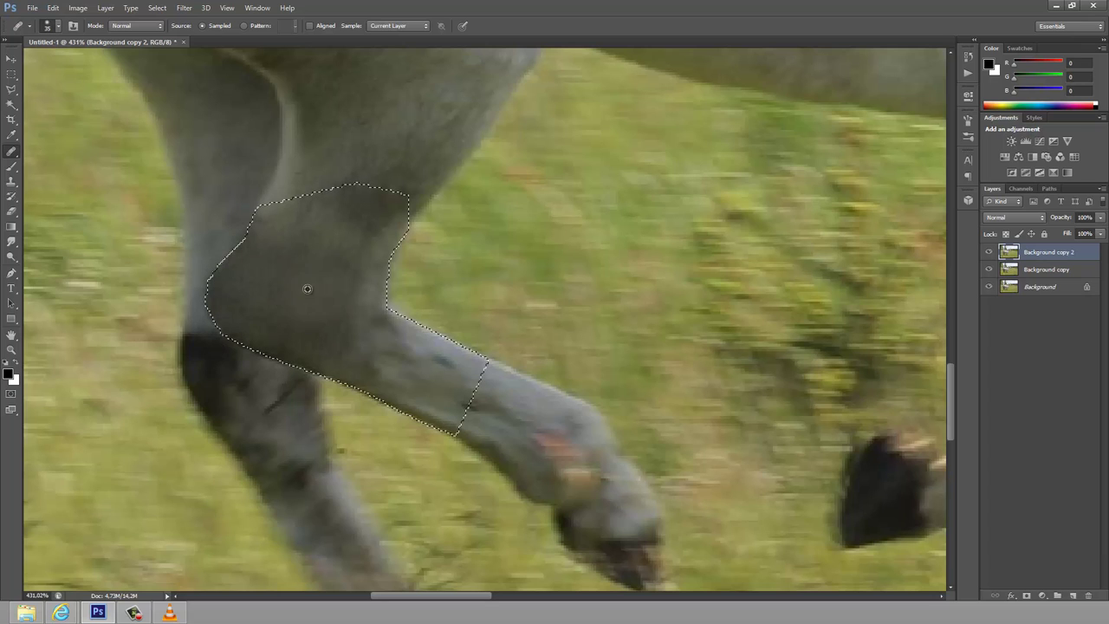
- Set a new fur source, even out the remaining knee shading, and deselect
alt+click(313, 224)
drag(288, 227, 266, 235)
mouse_move(381, 240)
mouse_down()
mouse_move(384, 280)
mouse_move(334, 218)
mouse_up()
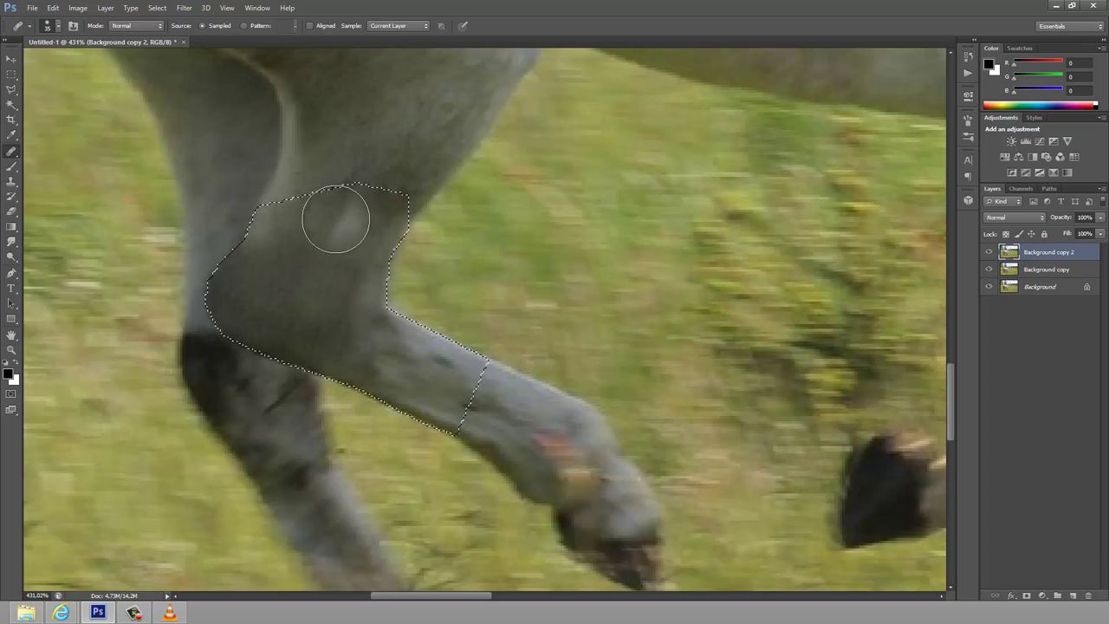
click(298, 260)
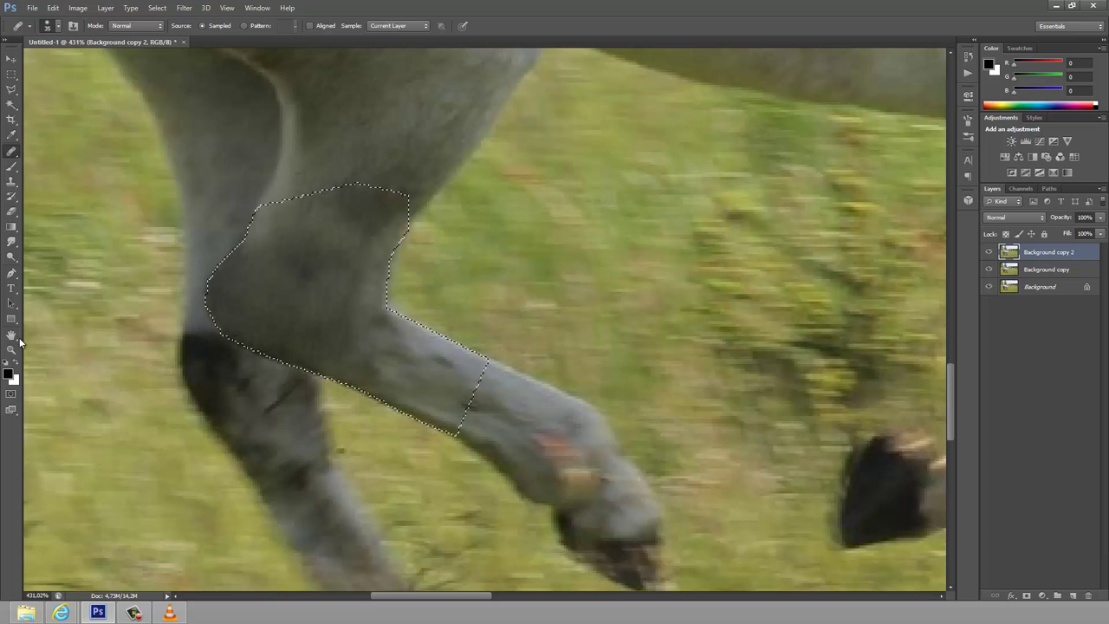
key(ctrl+d)
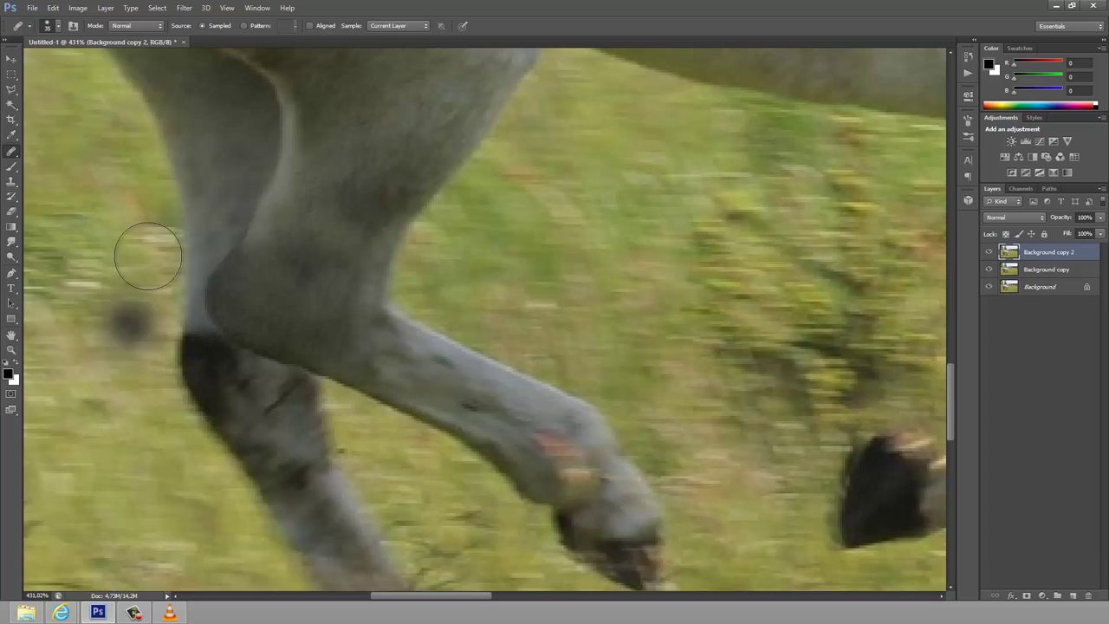
- Try the Smudge tool and Healing Brush settings, ending on the Lasso tool
click(11, 243)
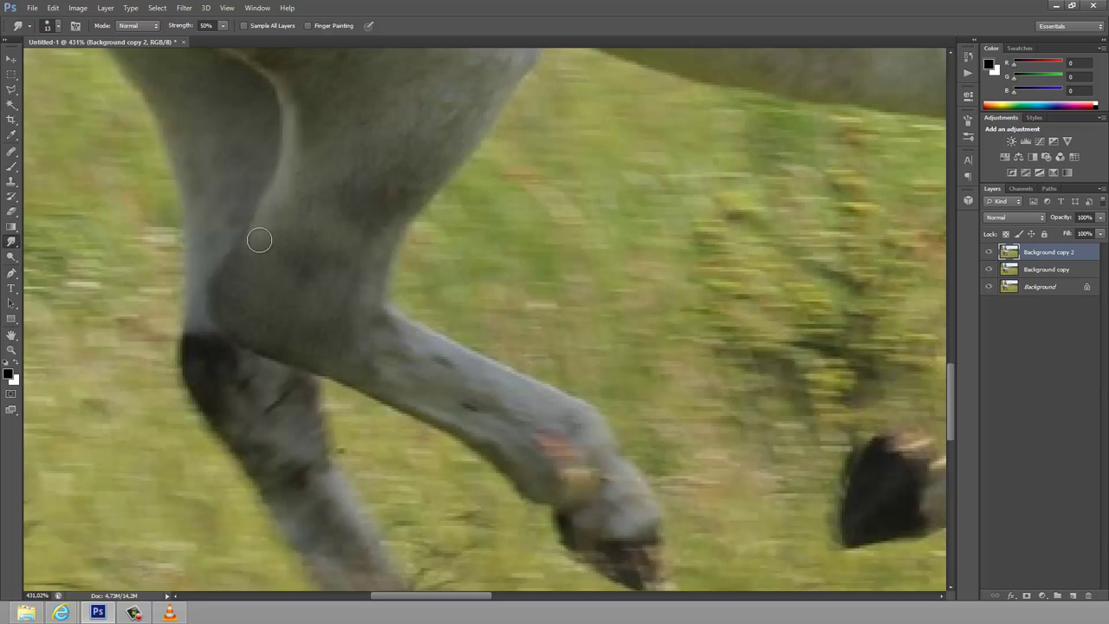
scroll(288, 410, down, 2)
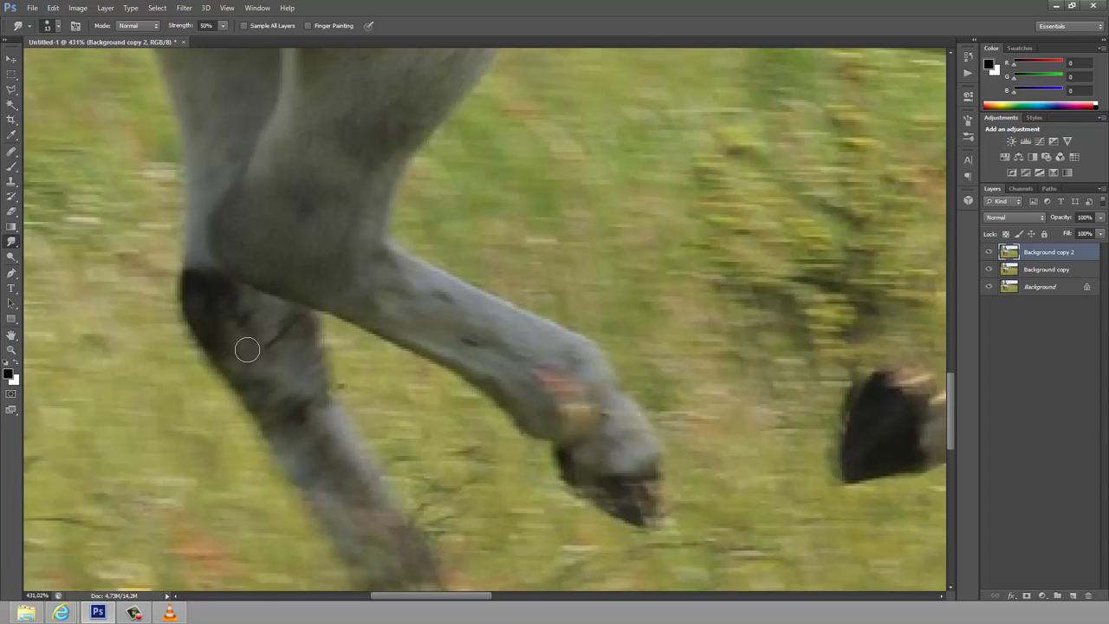
click(15, 153)
click(59, 26)
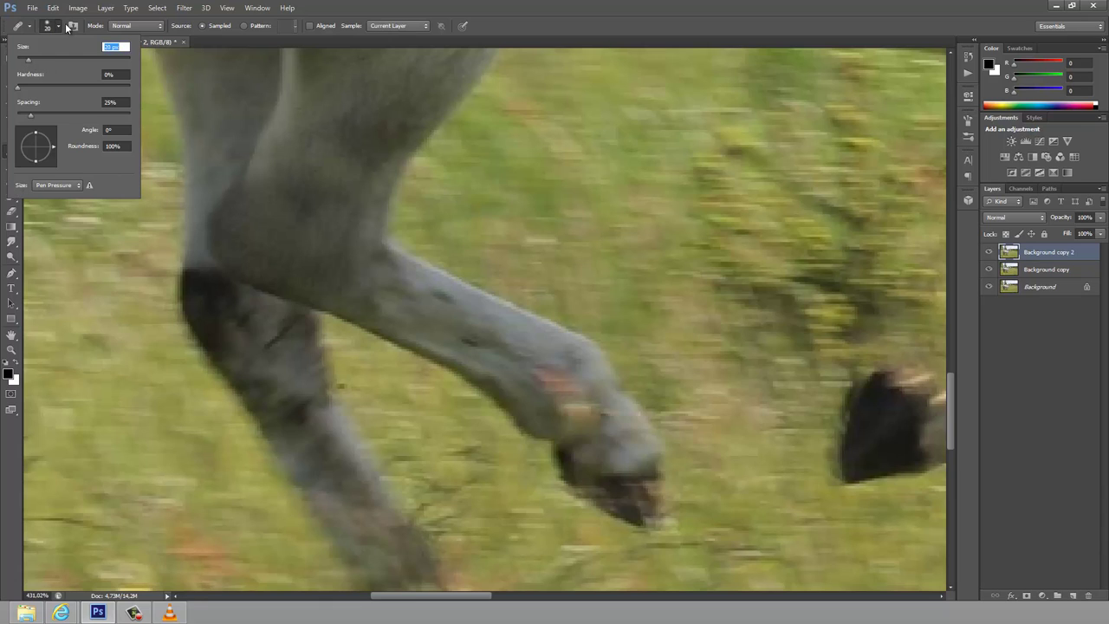
click(67, 28)
click(11, 89)
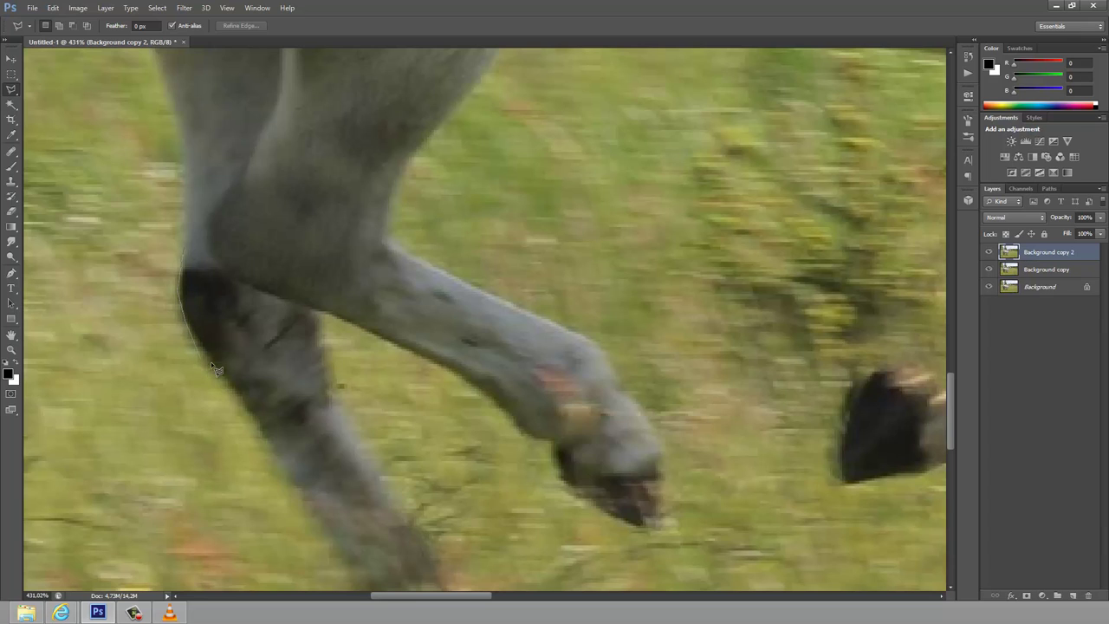
- Outline the darkened rear leg with a closed lasso selection
drag(210, 361, 240, 401)
drag(314, 512, 387, 488)
click(192, 157)
click(187, 265)
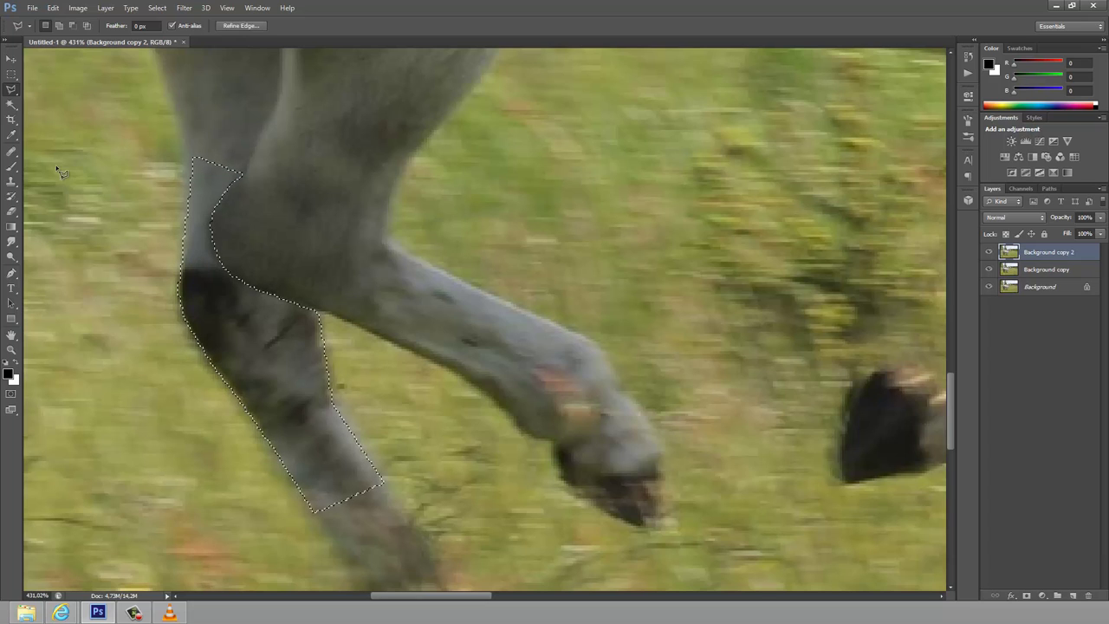
- Heal the dark patch on the rear leg and its left edge from sampled grey coat
click(9, 149)
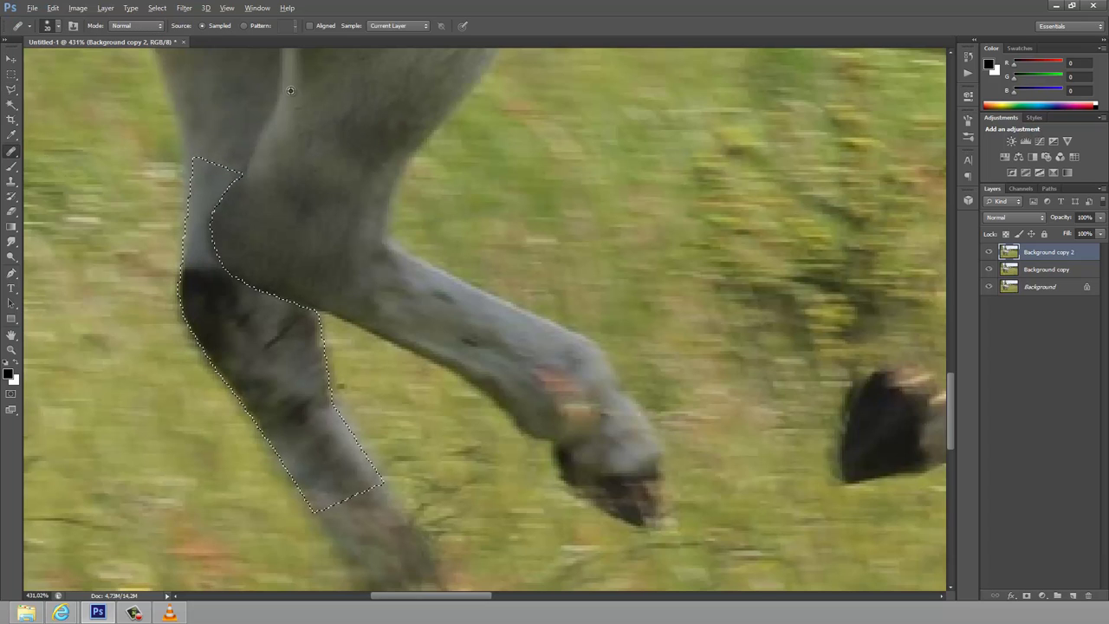
mouse_move(224, 227)
mouse_down()
mouse_move(208, 277)
mouse_move(186, 275)
mouse_move(193, 299)
mouse_move(205, 300)
mouse_move(216, 275)
mouse_move(223, 300)
mouse_move(198, 260)
mouse_move(190, 295)
mouse_move(253, 392)
mouse_up()
alt+click(248, 99)
alt+click(297, 182)
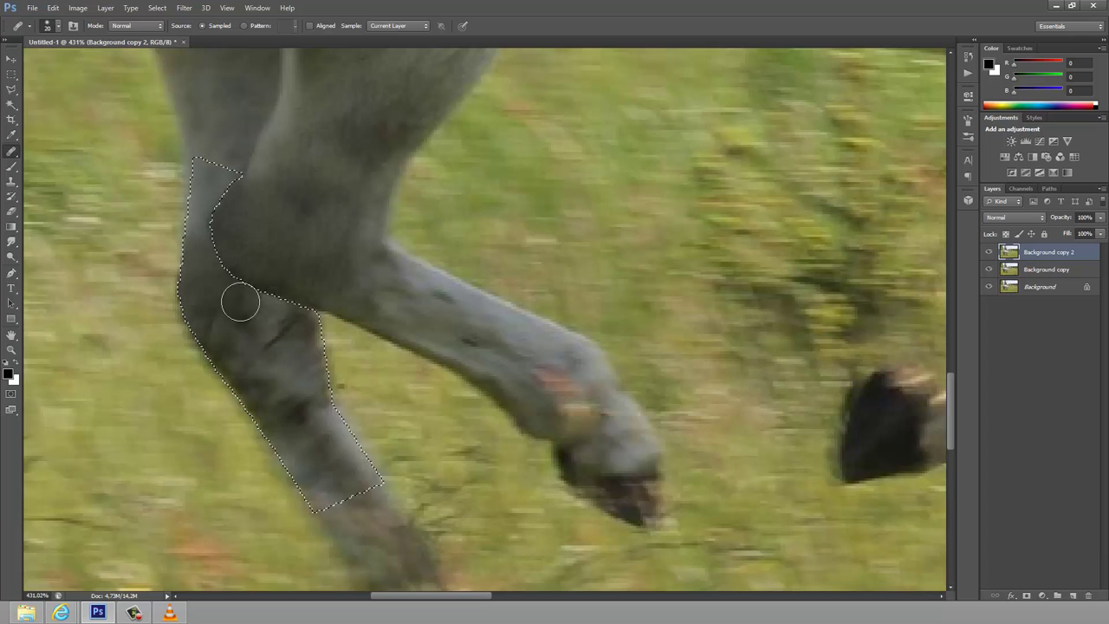
click(205, 321)
drag(205, 321, 221, 350)
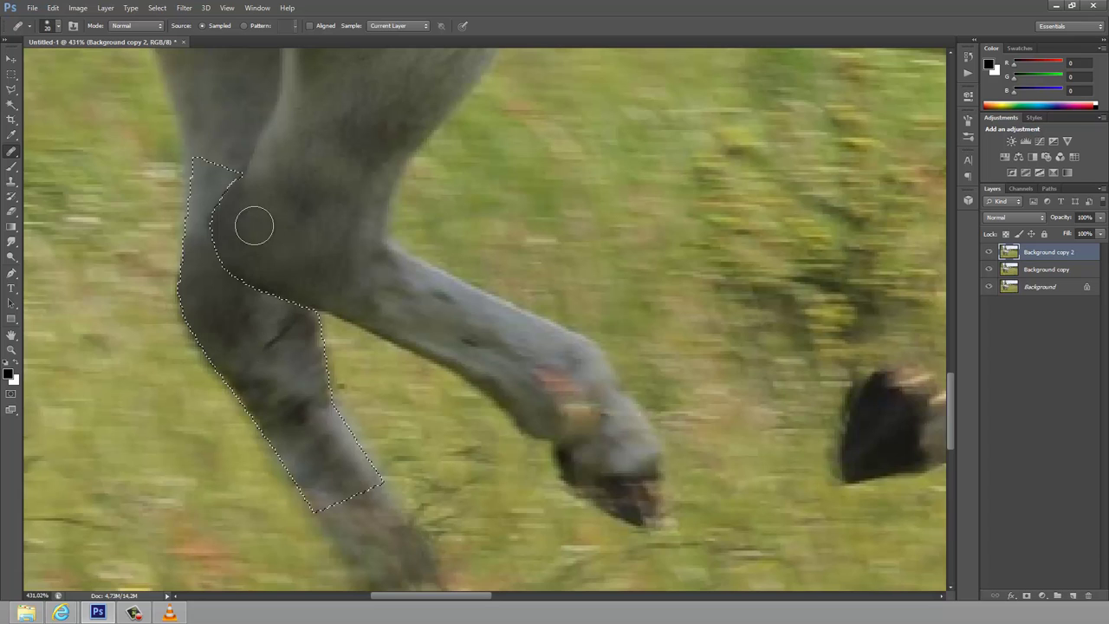
- Resample upper-leg grey, smooth the left edge and lower marks, then deselect
alt+click(194, 63)
drag(198, 287, 200, 228)
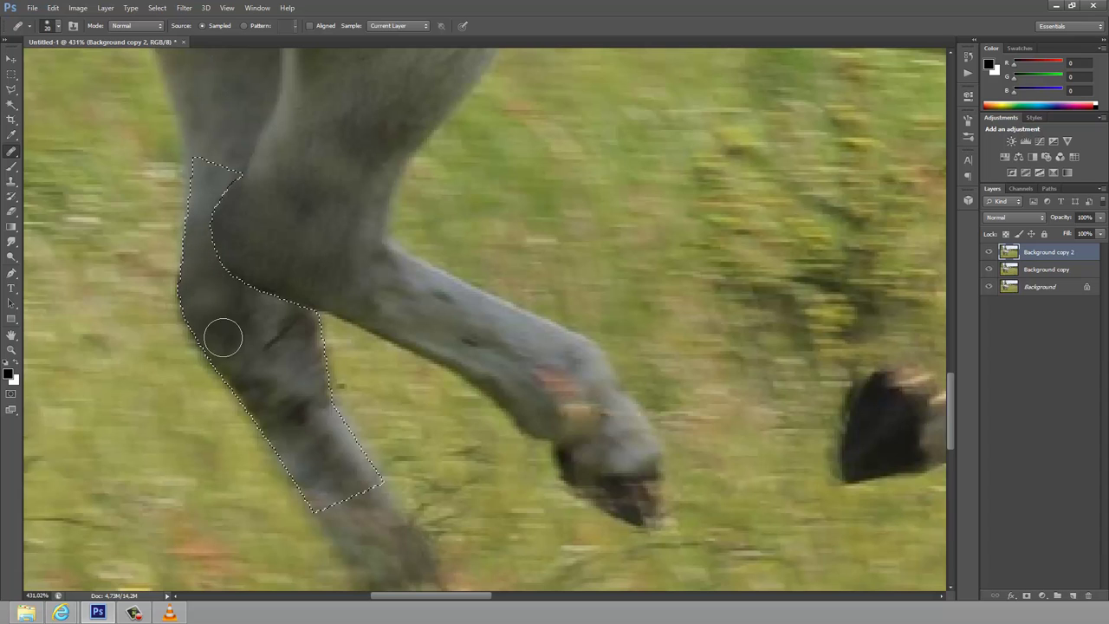
drag(223, 337, 239, 314)
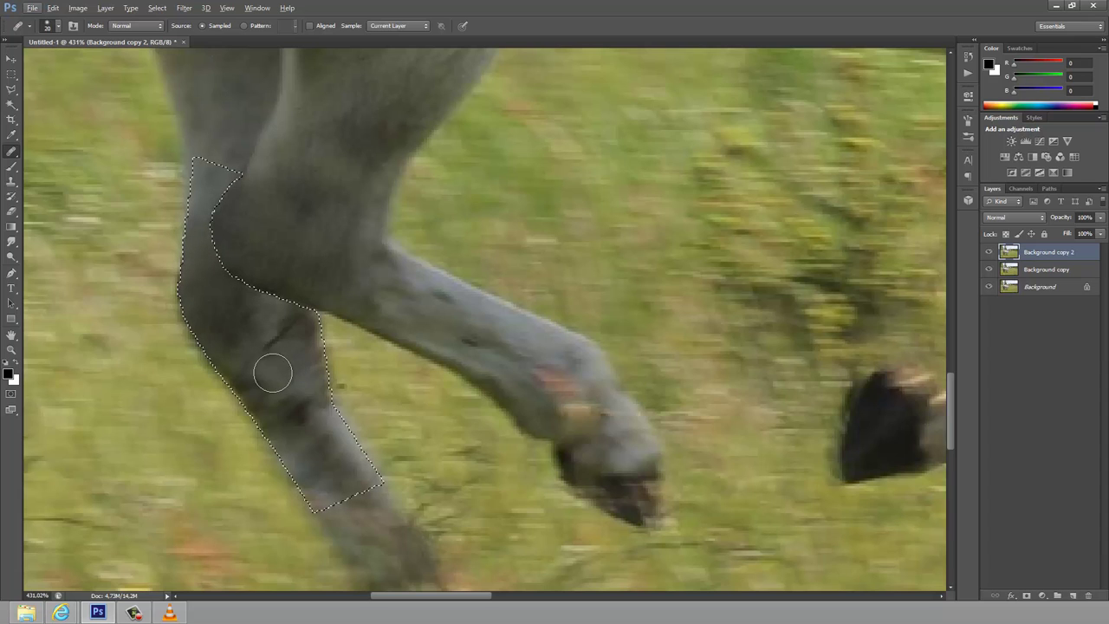
mouse_move(273, 373)
mouse_down()
mouse_move(260, 390)
mouse_move(235, 372)
mouse_move(309, 411)
mouse_move(265, 409)
mouse_move(254, 330)
mouse_move(272, 324)
mouse_move(281, 336)
mouse_move(246, 348)
mouse_move(305, 329)
mouse_move(280, 332)
mouse_move(231, 420)
mouse_move(257, 324)
mouse_move(228, 317)
mouse_move(271, 342)
mouse_move(263, 312)
mouse_move(203, 283)
mouse_move(185, 366)
mouse_move(222, 296)
mouse_move(195, 290)
mouse_move(252, 426)
mouse_move(285, 431)
mouse_move(290, 389)
mouse_up()
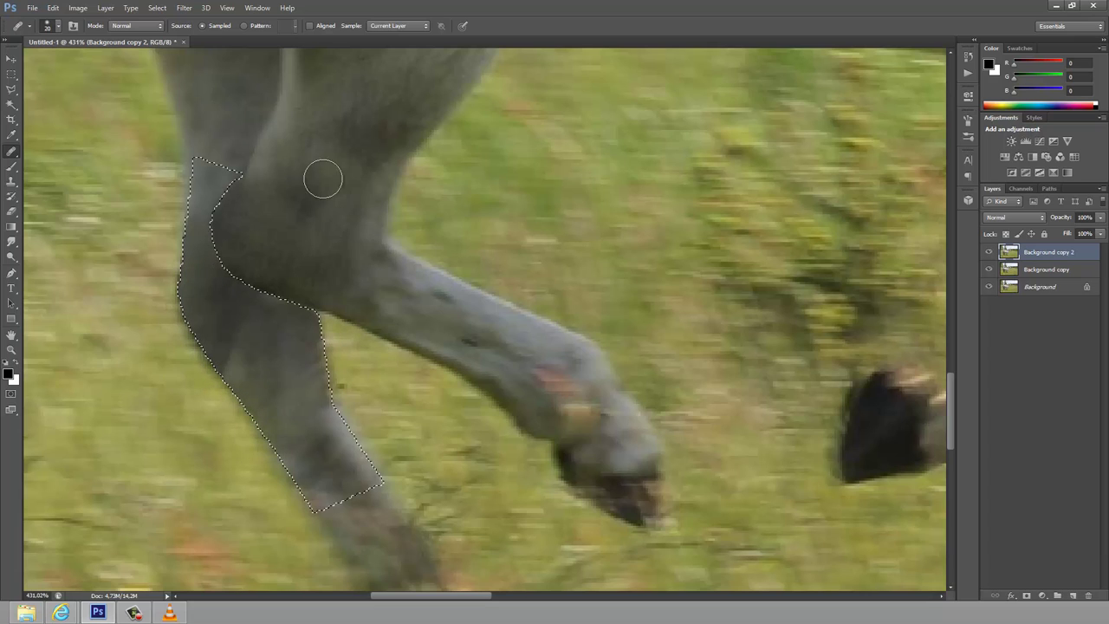
mouse_move(251, 270)
mouse_down()
mouse_move(269, 317)
mouse_move(238, 361)
mouse_move(233, 349)
mouse_move(233, 370)
mouse_move(322, 396)
mouse_move(308, 309)
mouse_up()
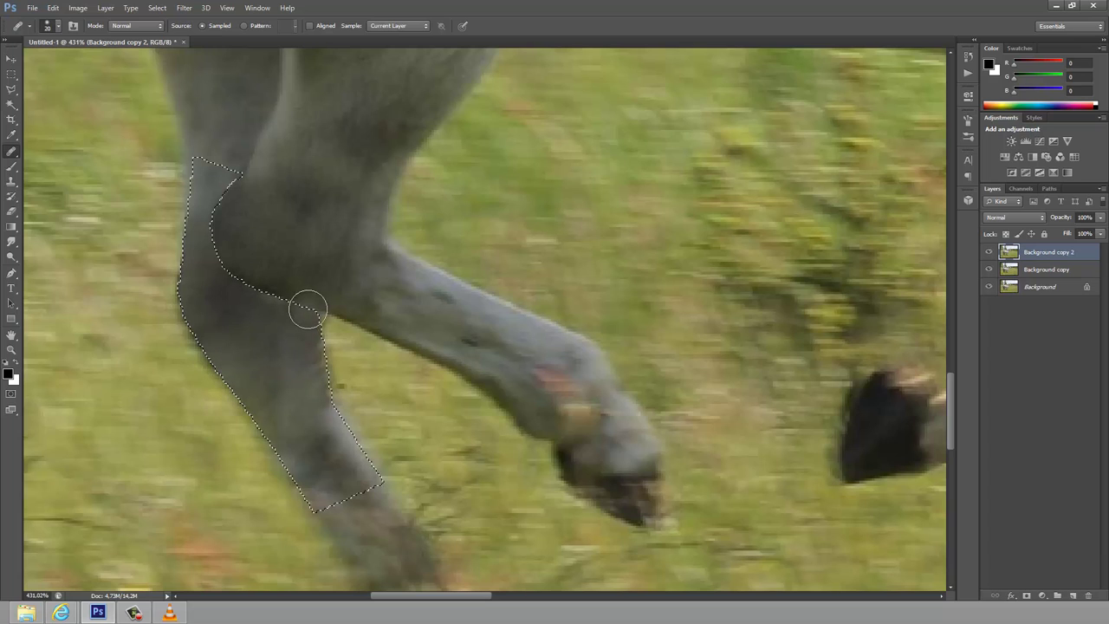
key(ctrl+d)
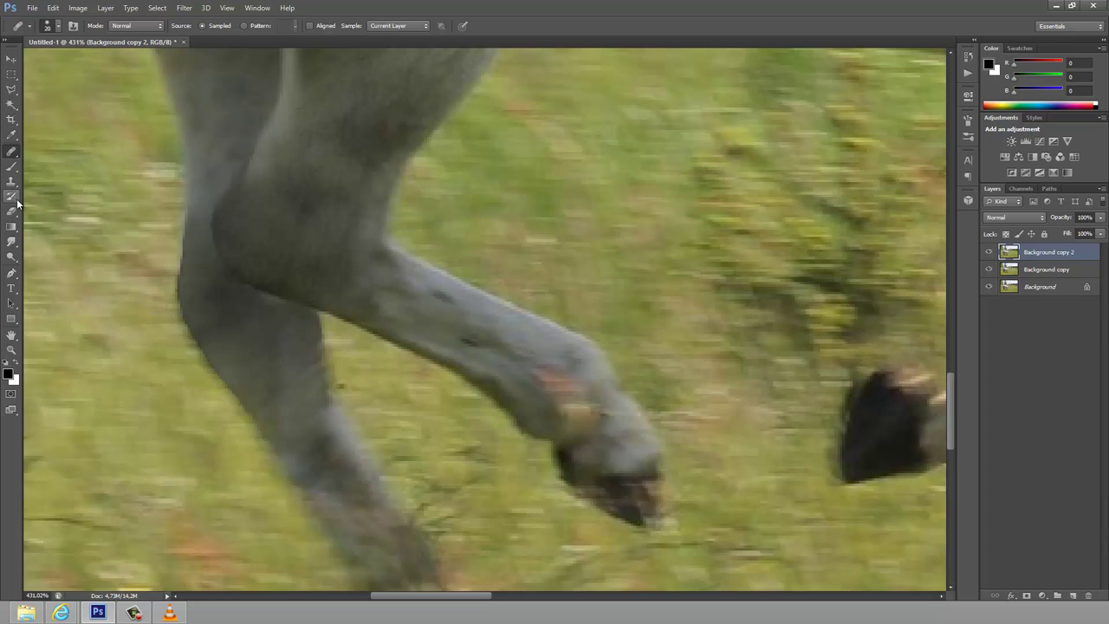
- Smudge the rear leg's left edge and lower knee edge into the grass
click(11, 241)
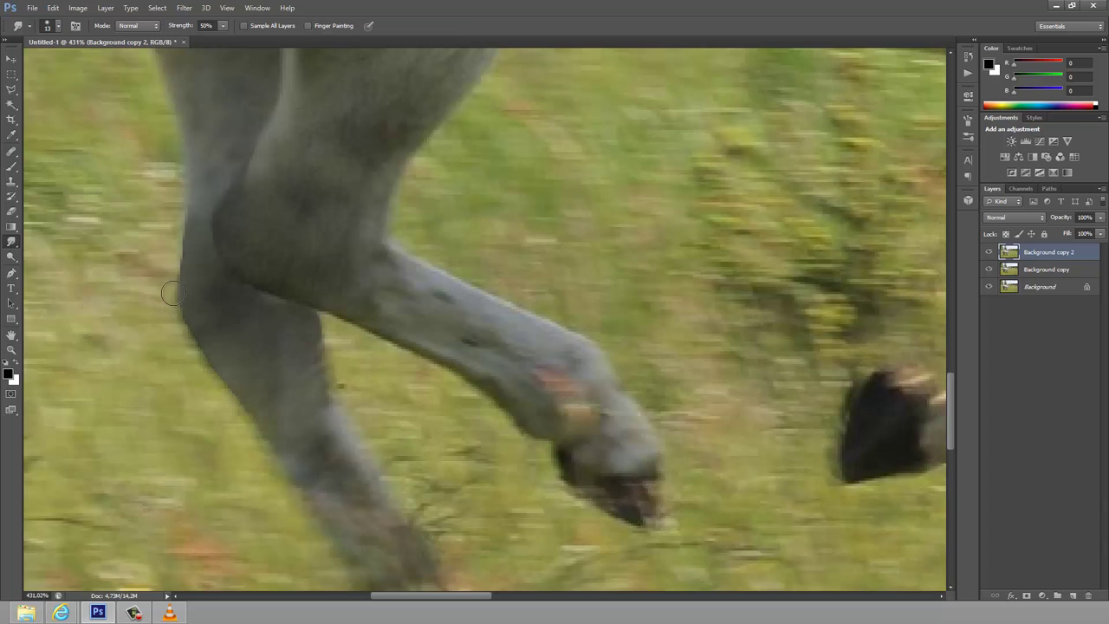
drag(177, 314, 257, 425)
drag(181, 212, 183, 189)
drag(217, 258, 292, 297)
click(12, 349)
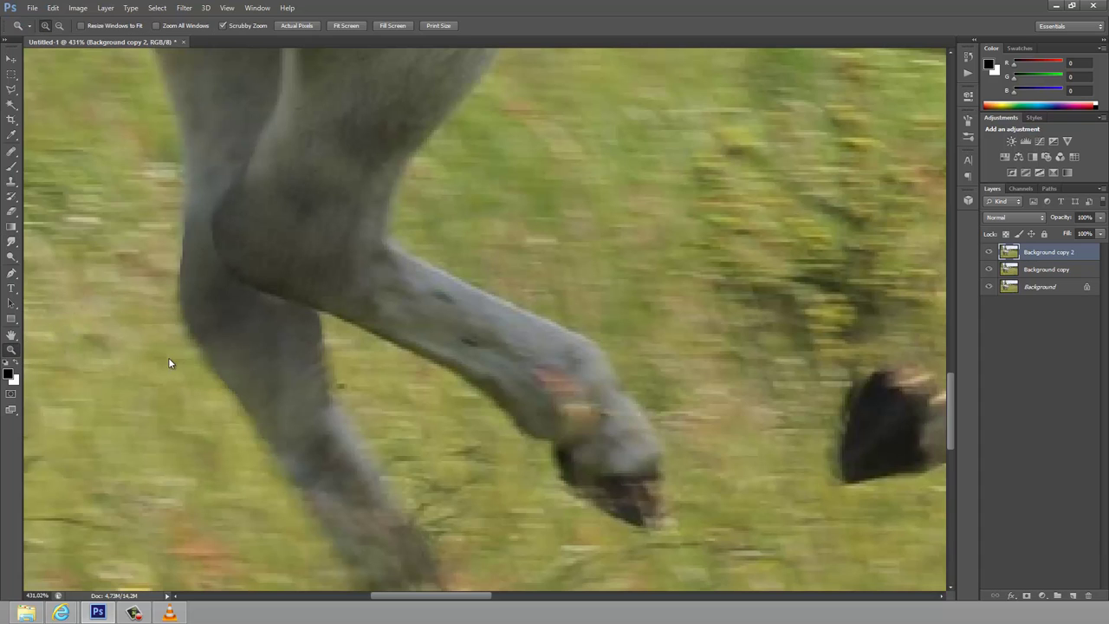
right_click(169, 360)
- Fit the whole horse photo on screen and hide then reshow Background copy 2 to compare before and after
click(188, 367)
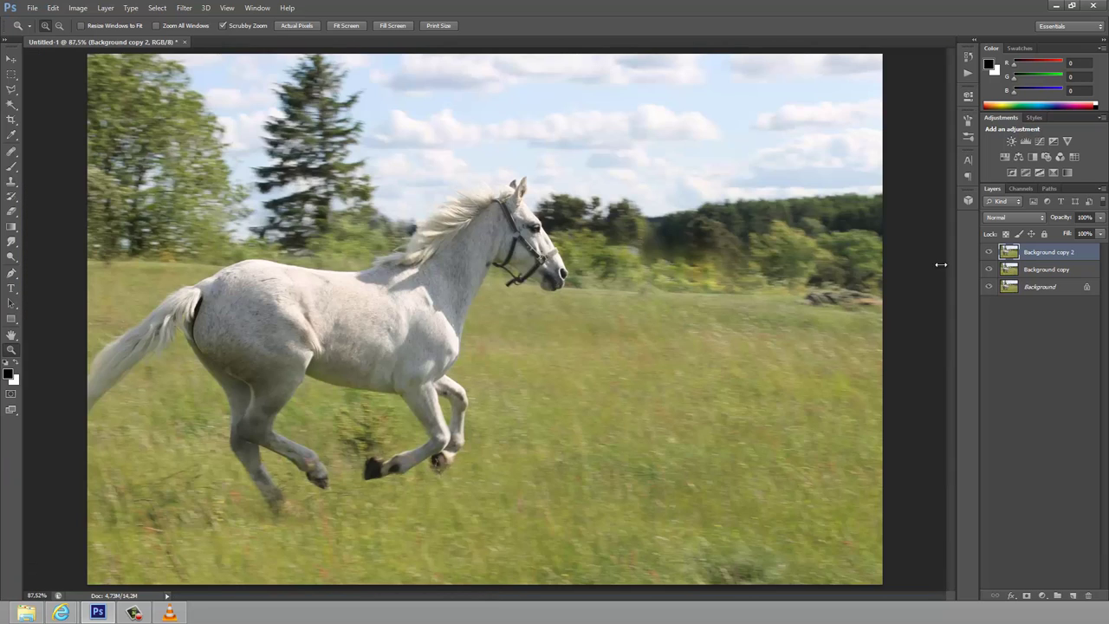
click(989, 252)
click(990, 252)
click(13, 289)
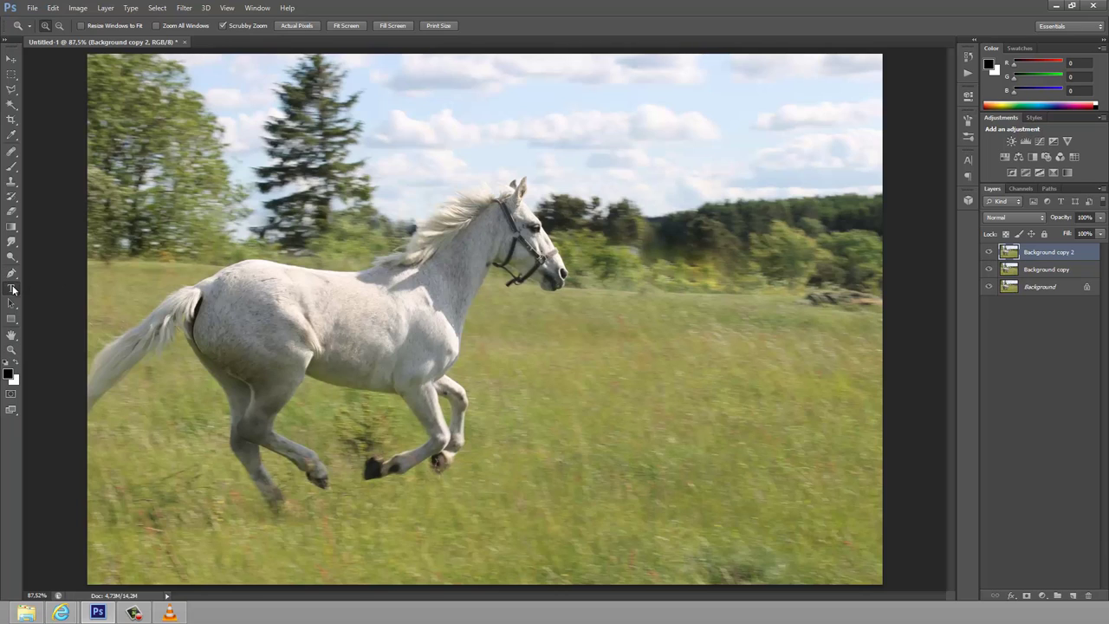
- Add 72 pt Arial Bold text over the horse: 'DONE!' with 'Video made by KikaStudios!' on a second line
click(396, 261)
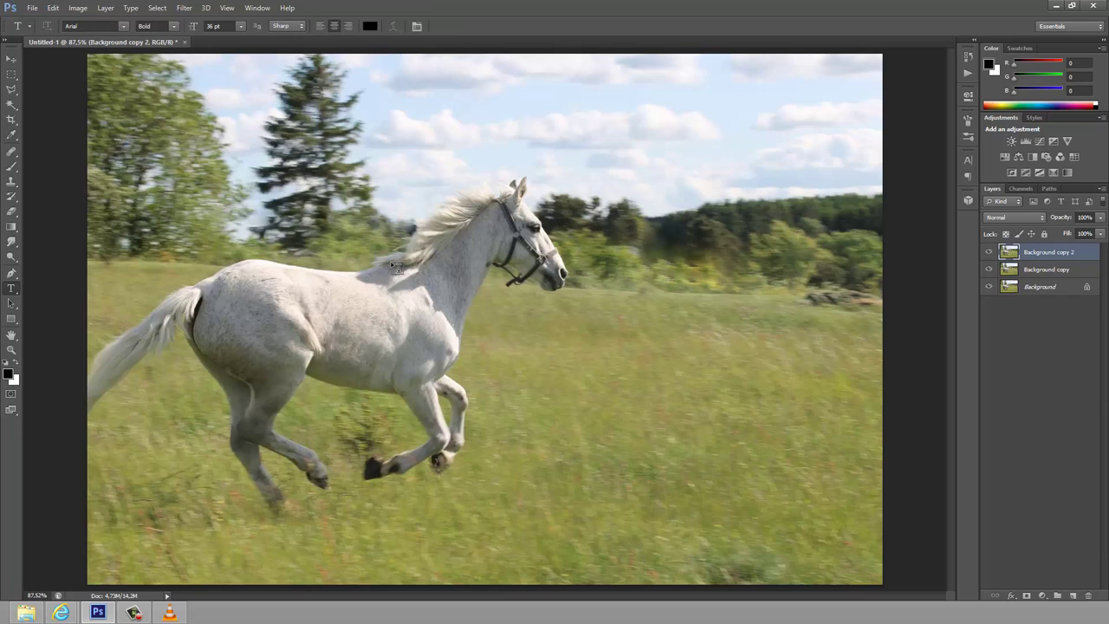
click(241, 26)
click(233, 223)
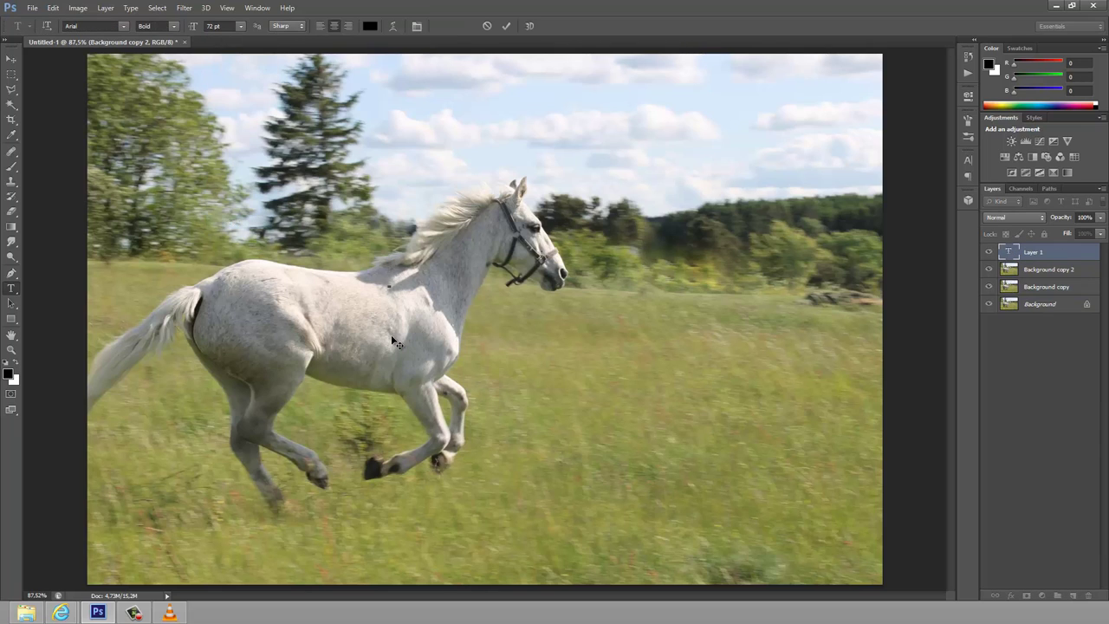
text(DONE!)
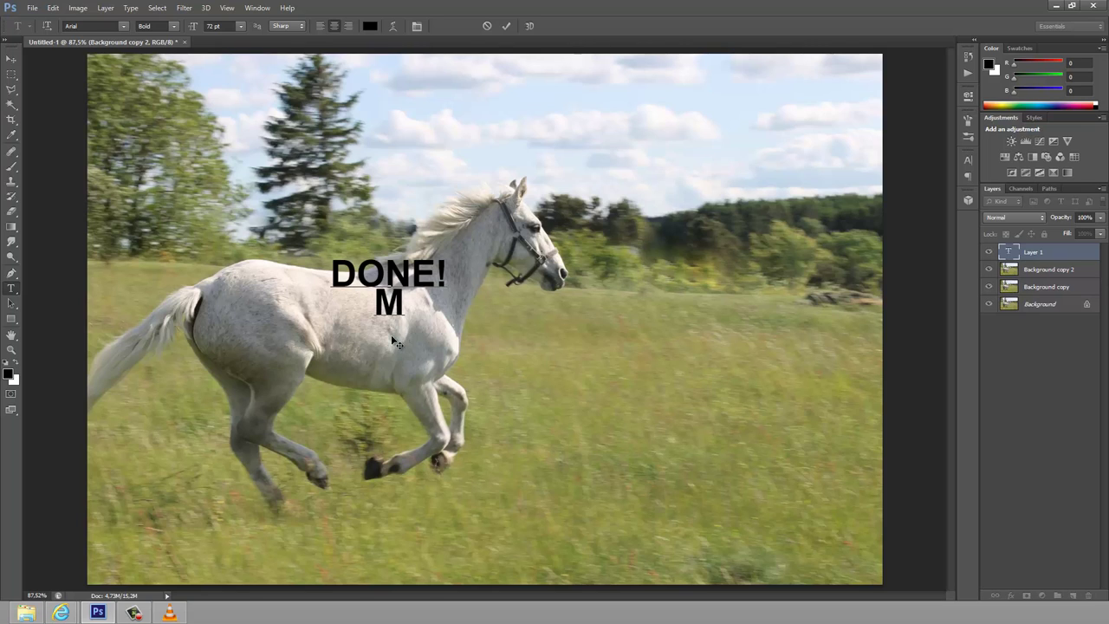
key(BackSpace)
text(Video)
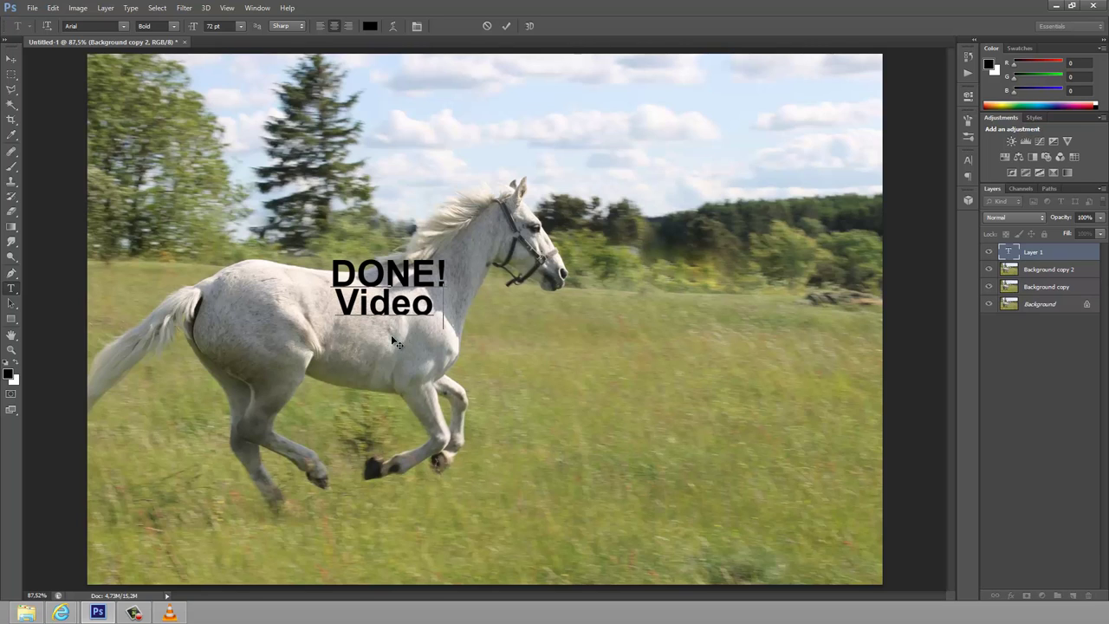
text( made by)
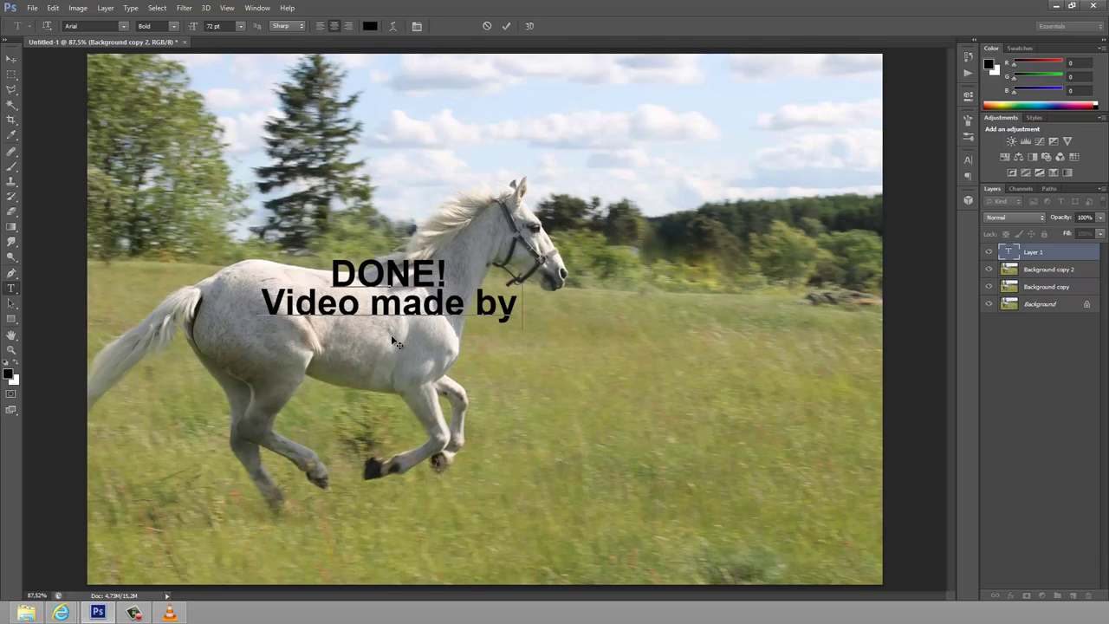
text( KikaS)
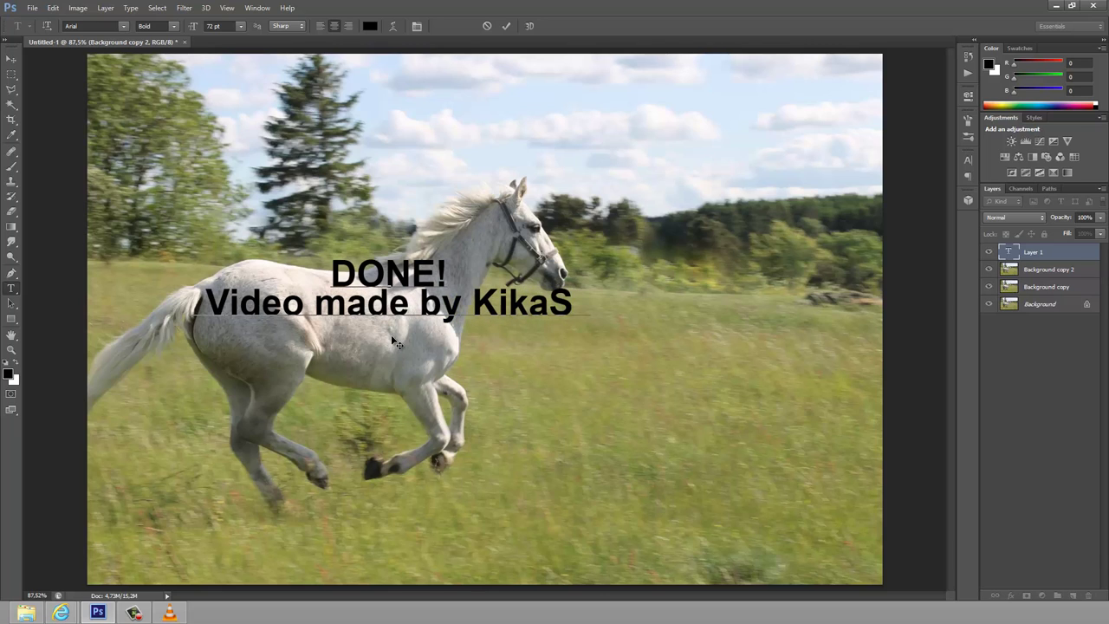
text(tudios)
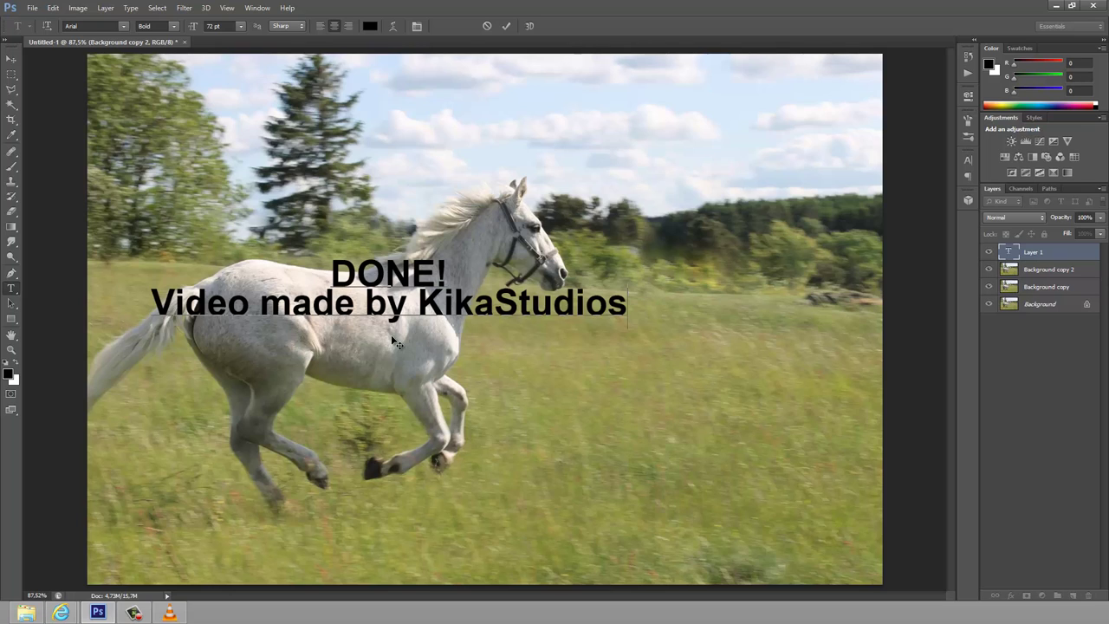
text(!)
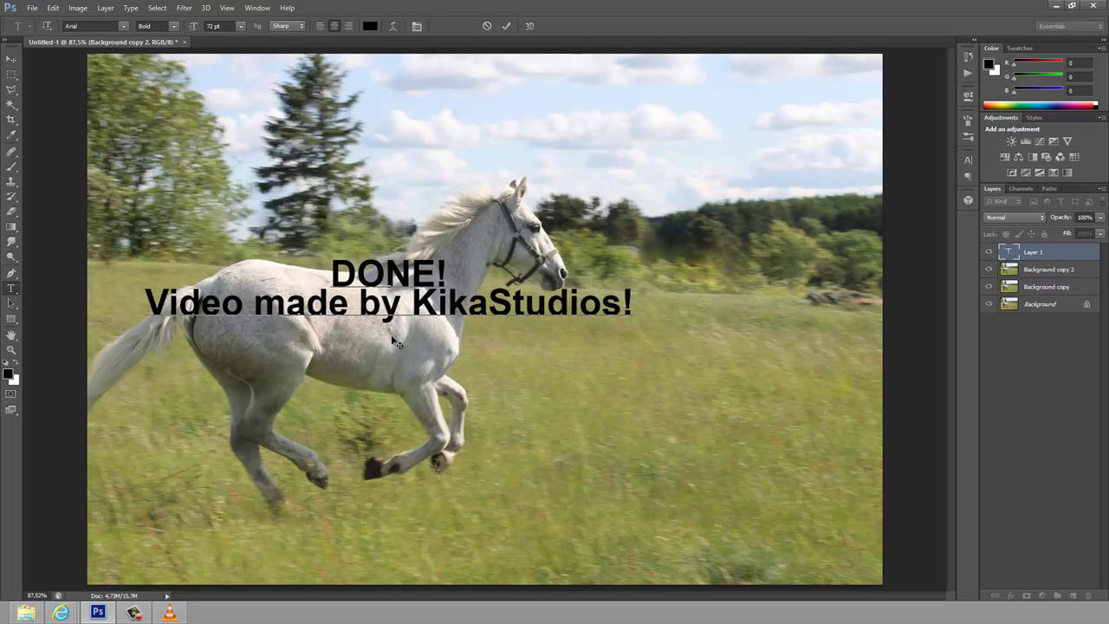